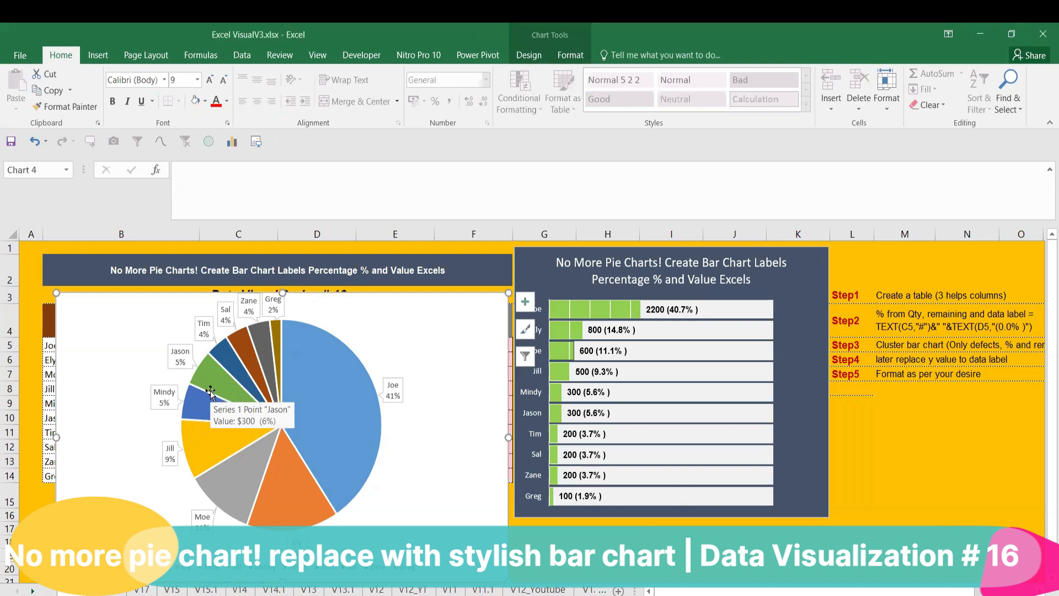
# Step: Check the bar chart's data labels on the v16 sheet and delete the pie chart covering the sales table
pyautogui.click(697, 308)
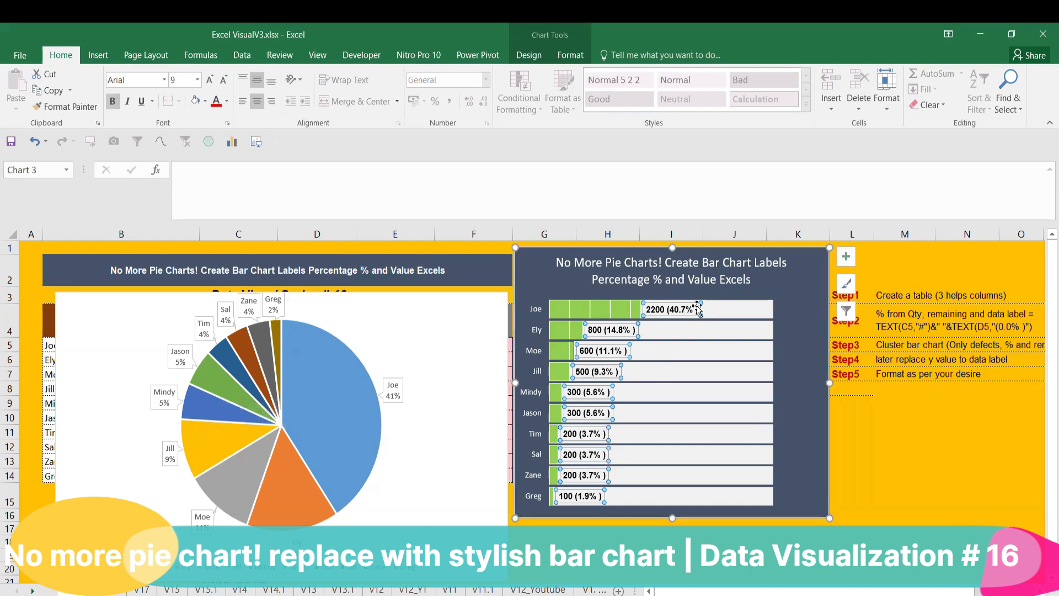
pyautogui.moveTo(698, 305); pyautogui.dragTo(702, 305)
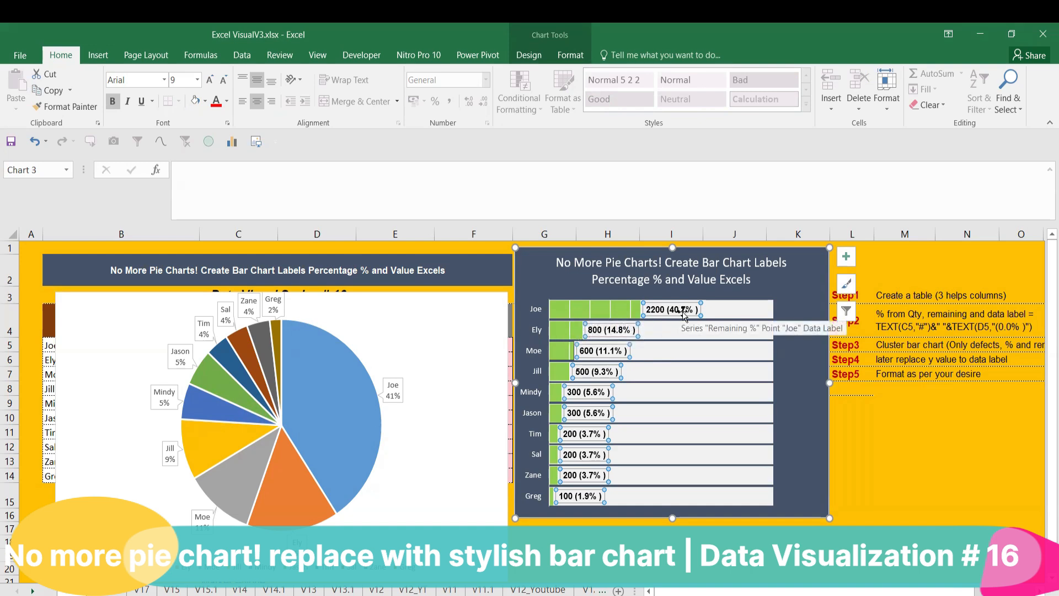
pyautogui.click(485, 304)
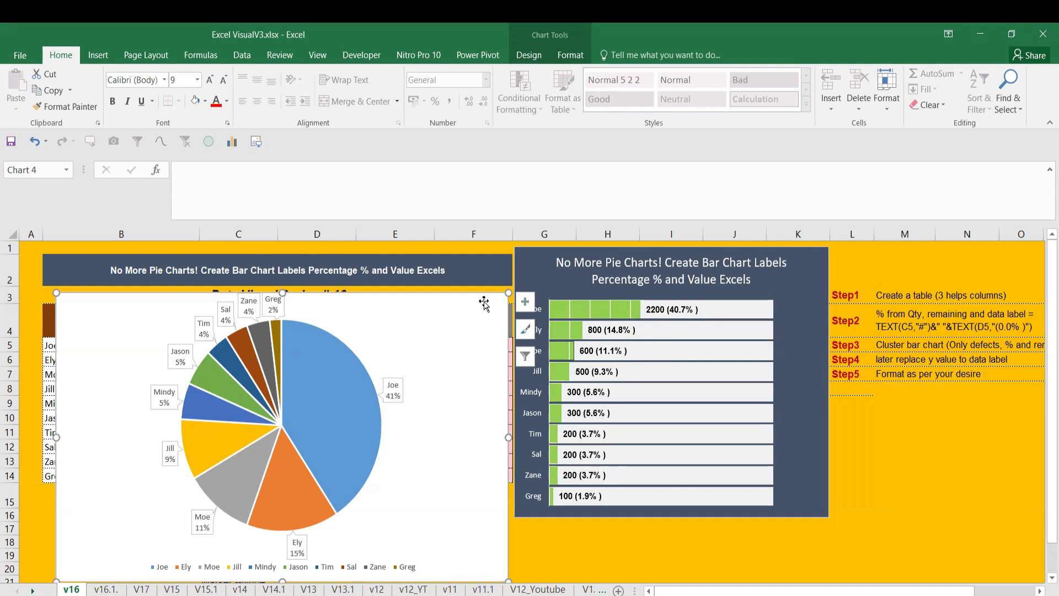
pyautogui.press('Delete')
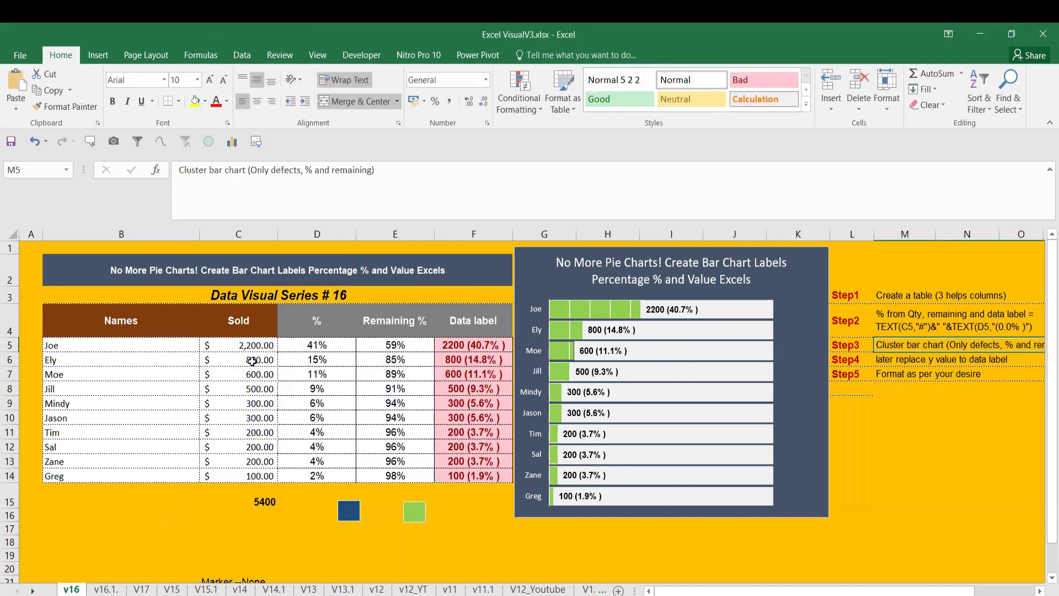
# Step: Highlight the Names and Sold data in B5:C14 and switch to the Beyond pie charts tutorial1.xlsx workbook to view its pie chart
pyautogui.moveTo(554, 318)
pyautogui.moveTo(117, 354); pyautogui.dragTo(248, 477)
pyautogui.moveTo(621, 595)
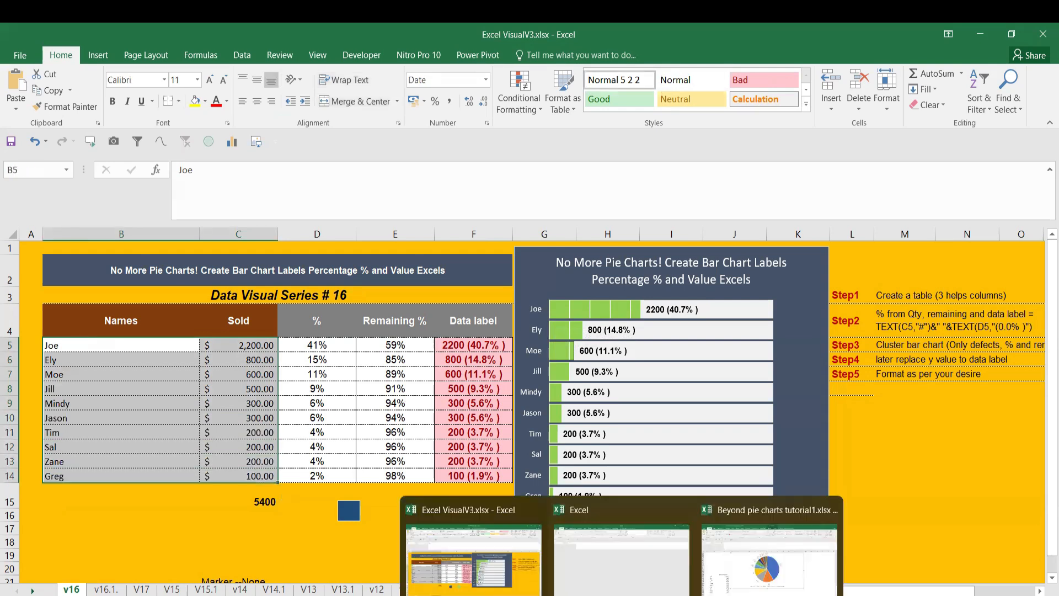
pyautogui.click(740, 557)
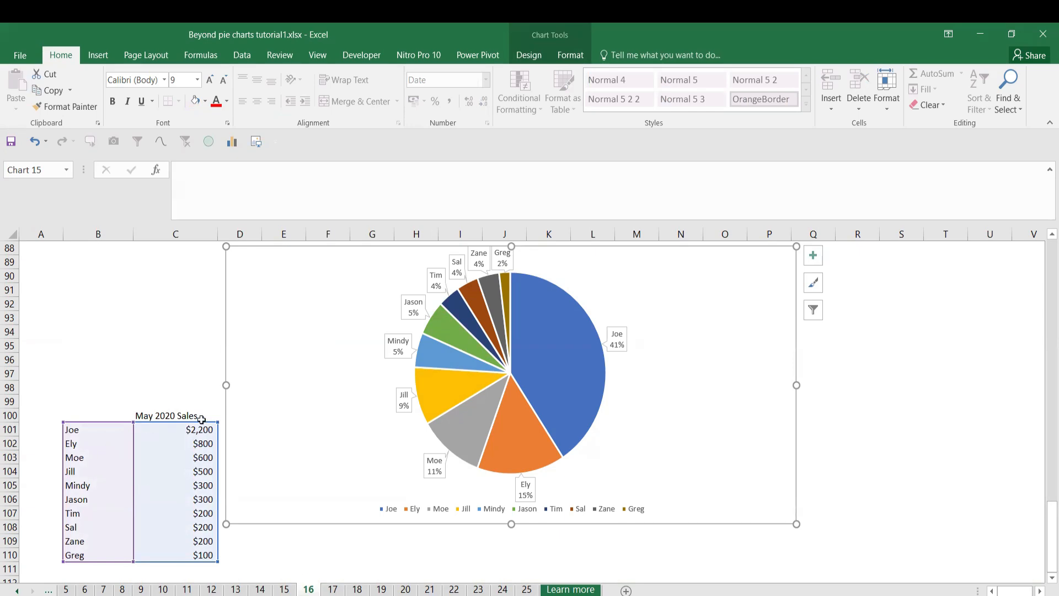
pyautogui.press('alt')
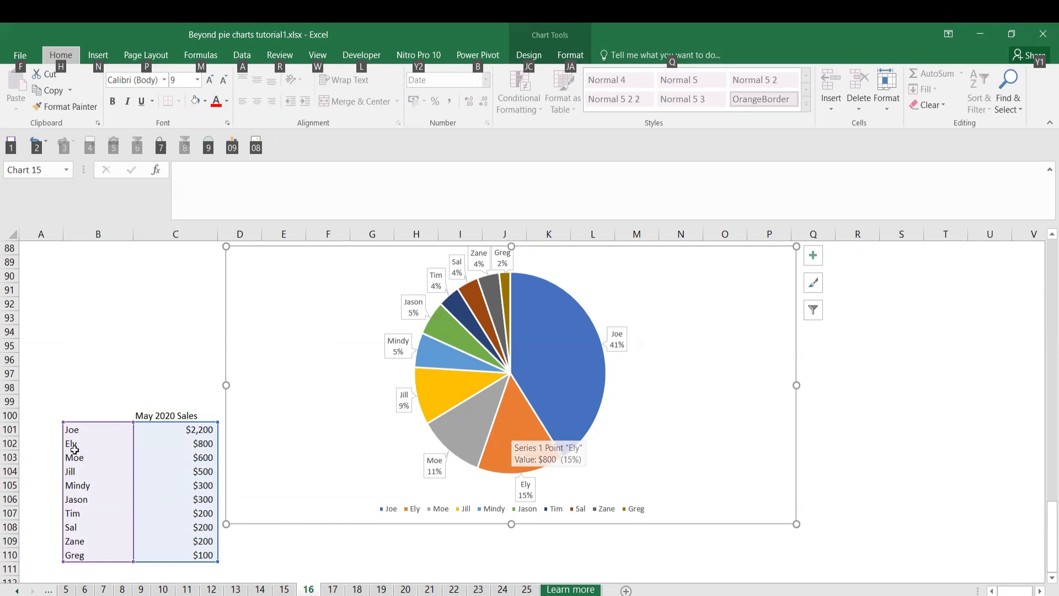
# Step: Try limiting the pie series' value and name ranges to rows 101–105 and extend both back to row 110
pyautogui.moveTo(77, 430); pyautogui.dragTo(182, 472)
pyautogui.click(512, 469)
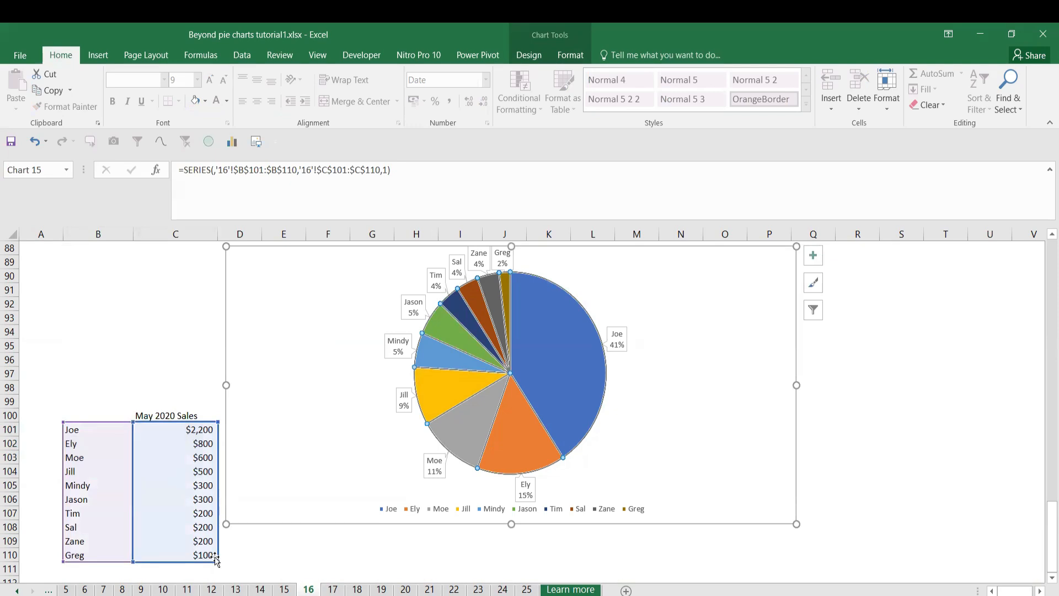
pyautogui.moveTo(214, 561); pyautogui.dragTo(216, 492)
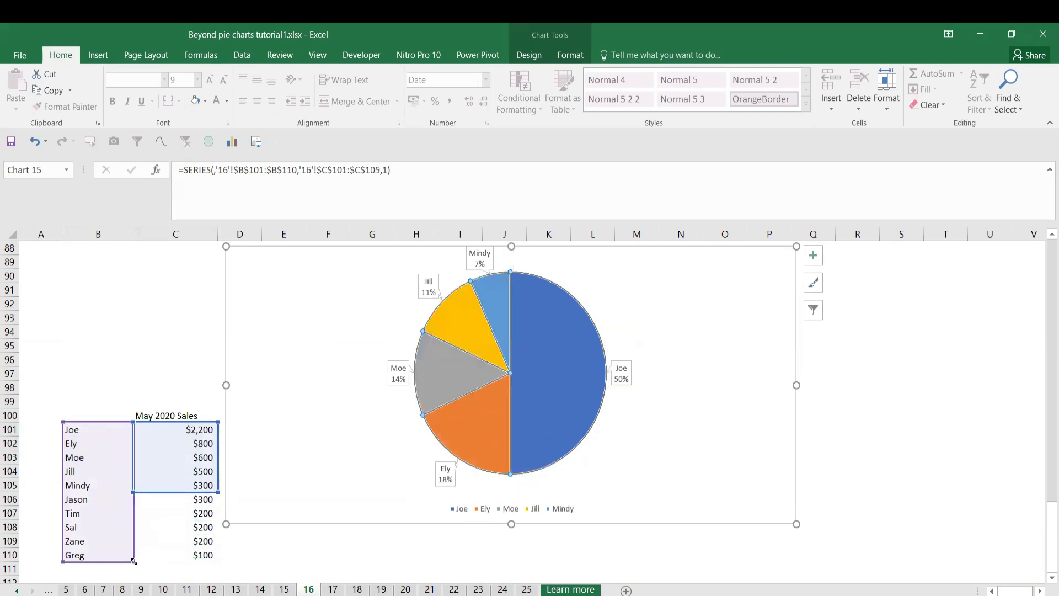
pyautogui.moveTo(133, 559); pyautogui.dragTo(138, 493)
pyautogui.moveTo(220, 495); pyautogui.dragTo(217, 566)
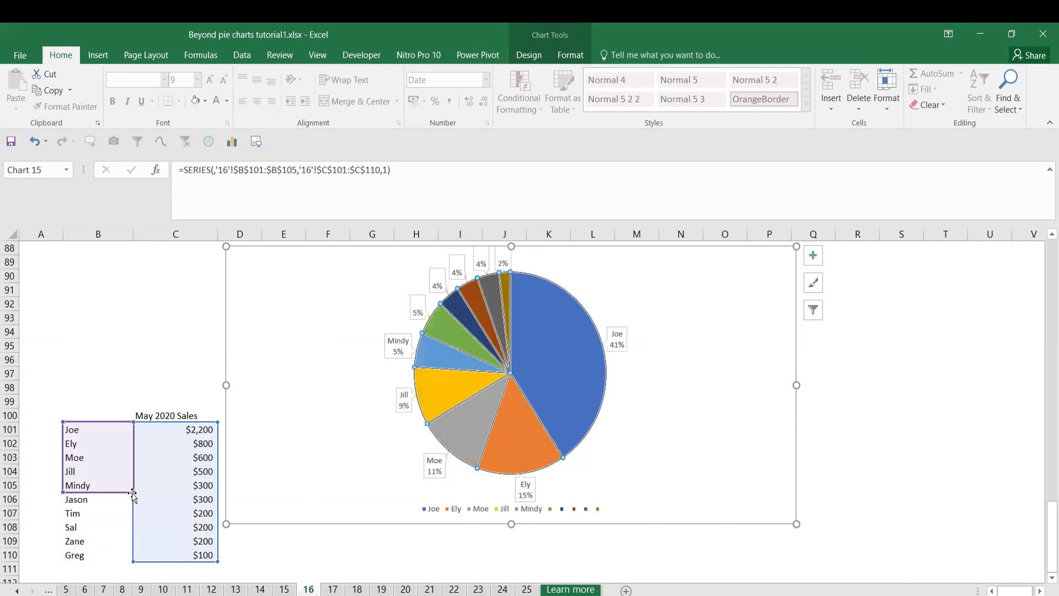
pyautogui.moveTo(129, 490); pyautogui.dragTo(125, 557)
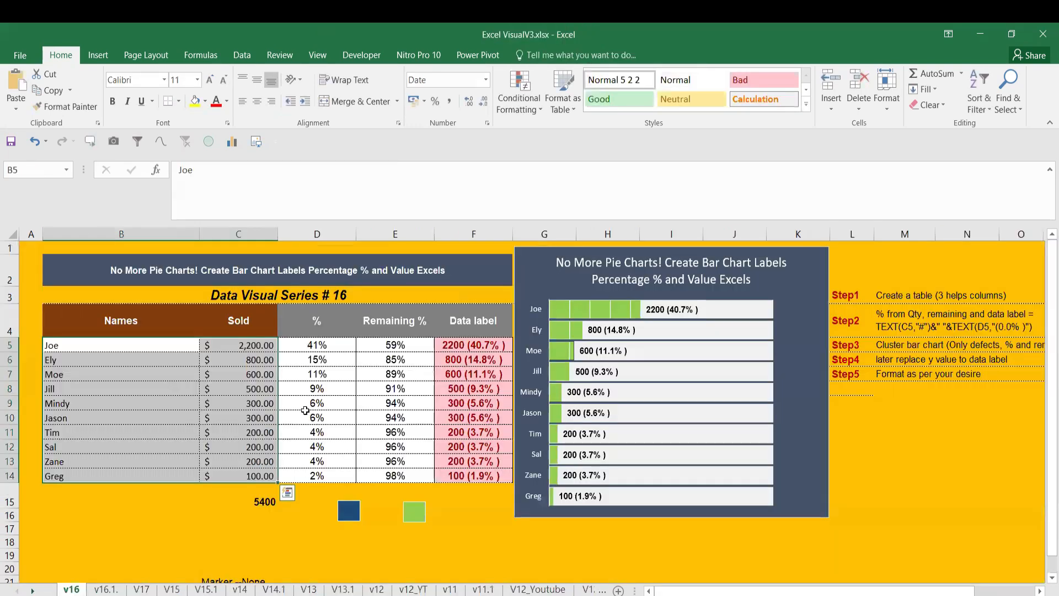
# Step: Compare the Names and Sold columns on sheet v16 with the Defects Laptop and Qty Defects columns on sheet v16.1. in Excel VisualV3.xlsx
pyautogui.click(106, 333)
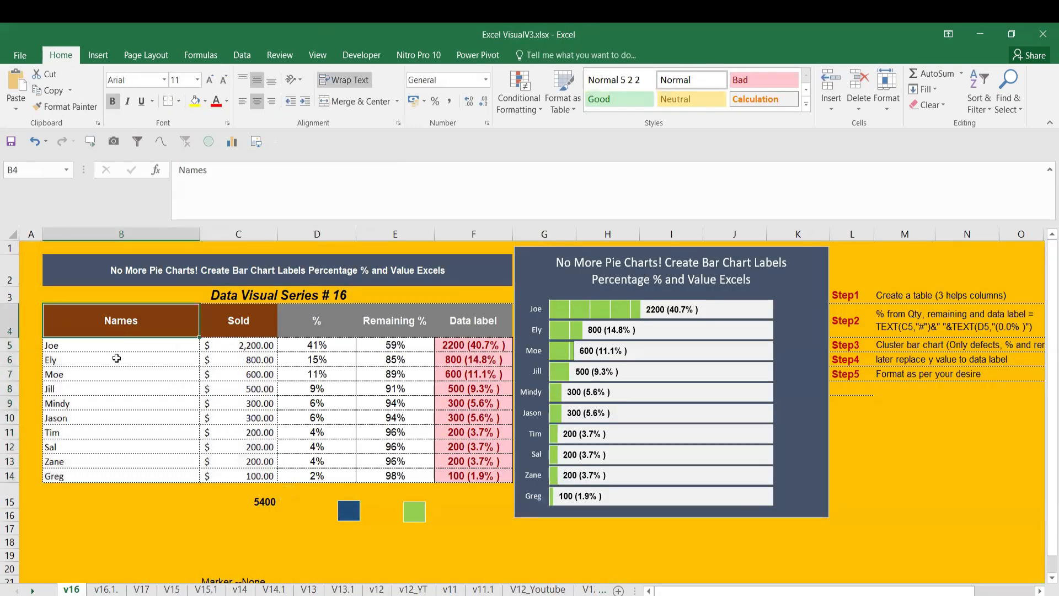
pyautogui.moveTo(116, 345); pyautogui.dragTo(122, 440)
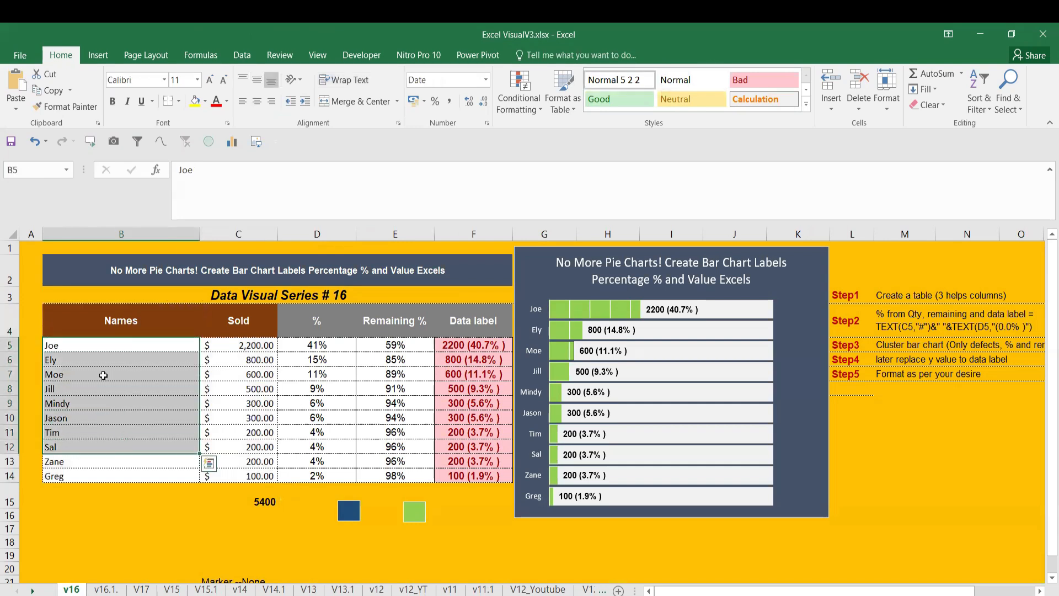
pyautogui.moveTo(96, 348); pyautogui.dragTo(97, 476)
pyautogui.click(105, 590)
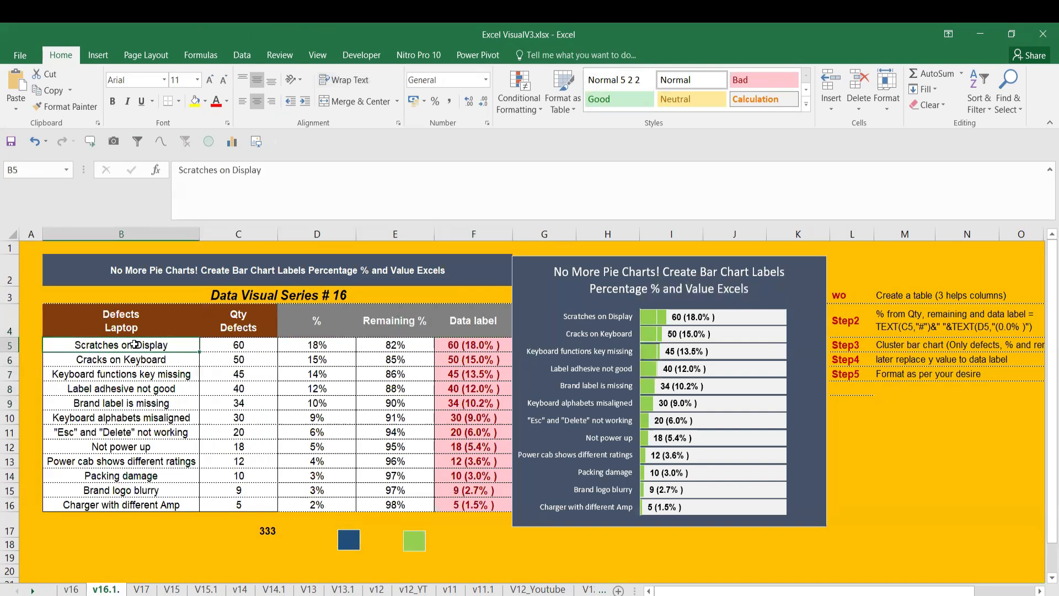
pyautogui.moveTo(134, 344); pyautogui.dragTo(131, 505)
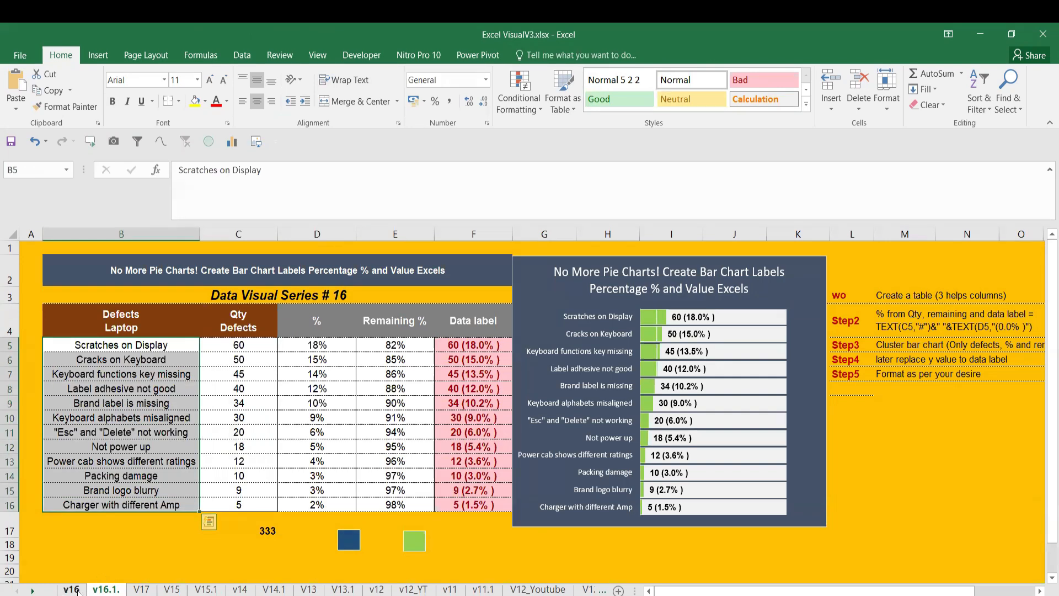
pyautogui.click(72, 590)
pyautogui.moveTo(231, 348); pyautogui.dragTo(246, 478)
pyautogui.moveTo(241, 350); pyautogui.dragTo(246, 470)
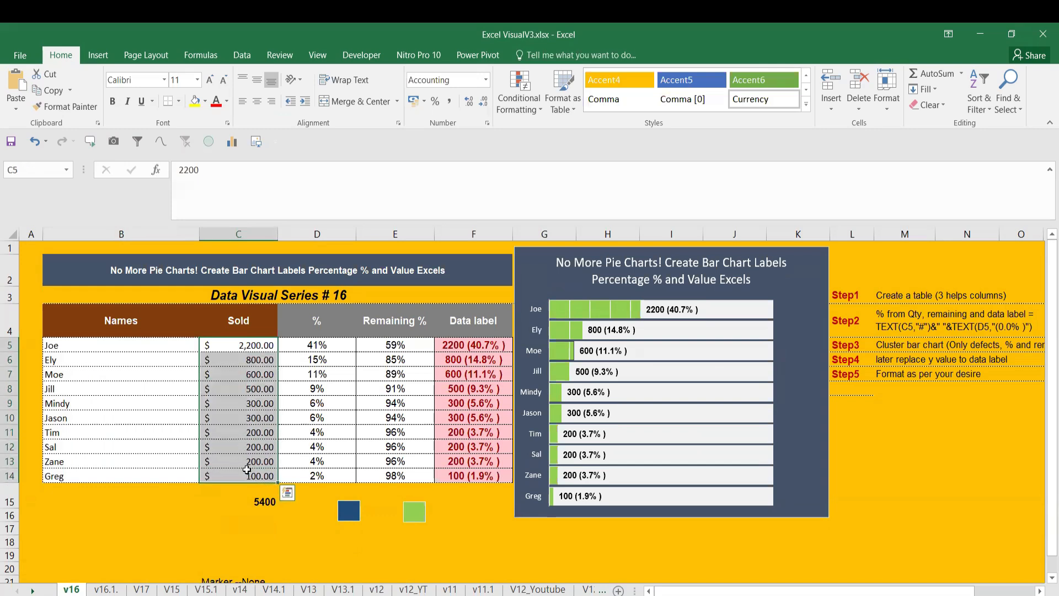
pyautogui.click(106, 589)
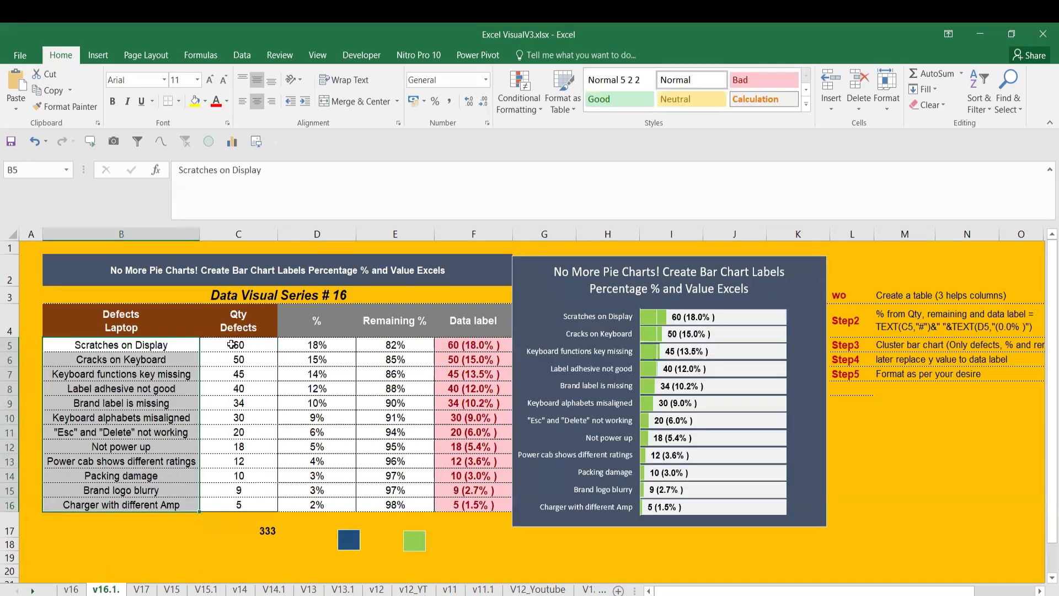
pyautogui.moveTo(230, 343); pyautogui.dragTo(249, 497)
pyautogui.click(71, 589)
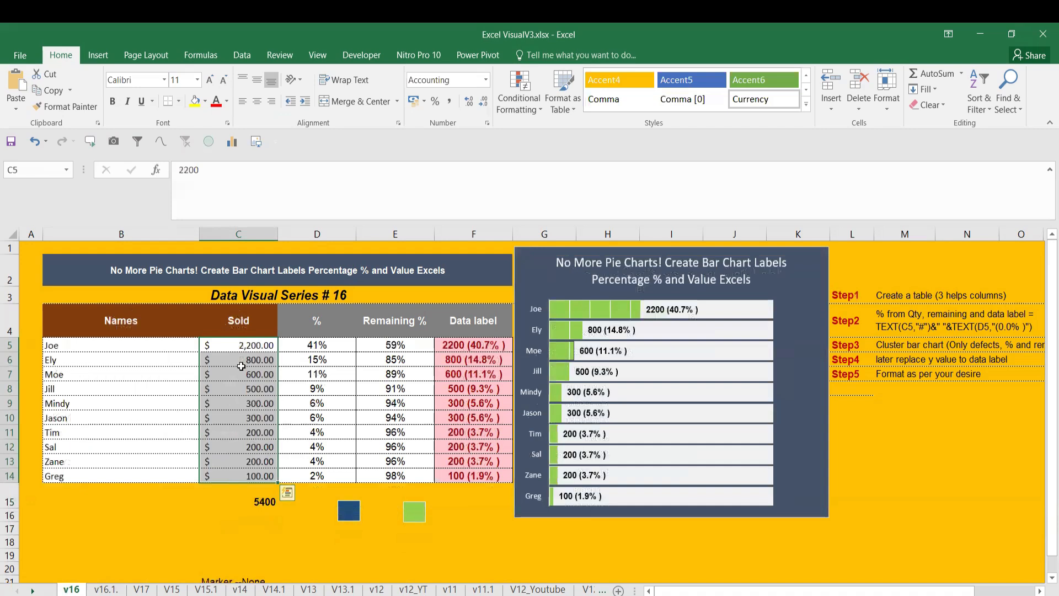
pyautogui.moveTo(109, 323); pyautogui.dragTo(228, 469)
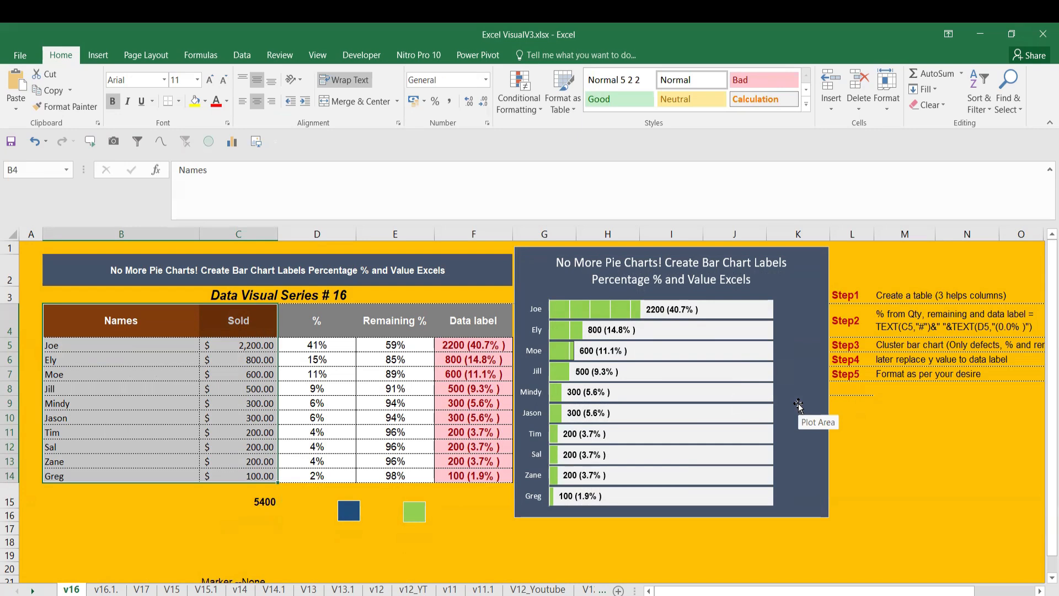
# Step: Examine the formulas of the %, Remaining % and Data label helper columns in the v16 sales table
pyautogui.click(317, 322)
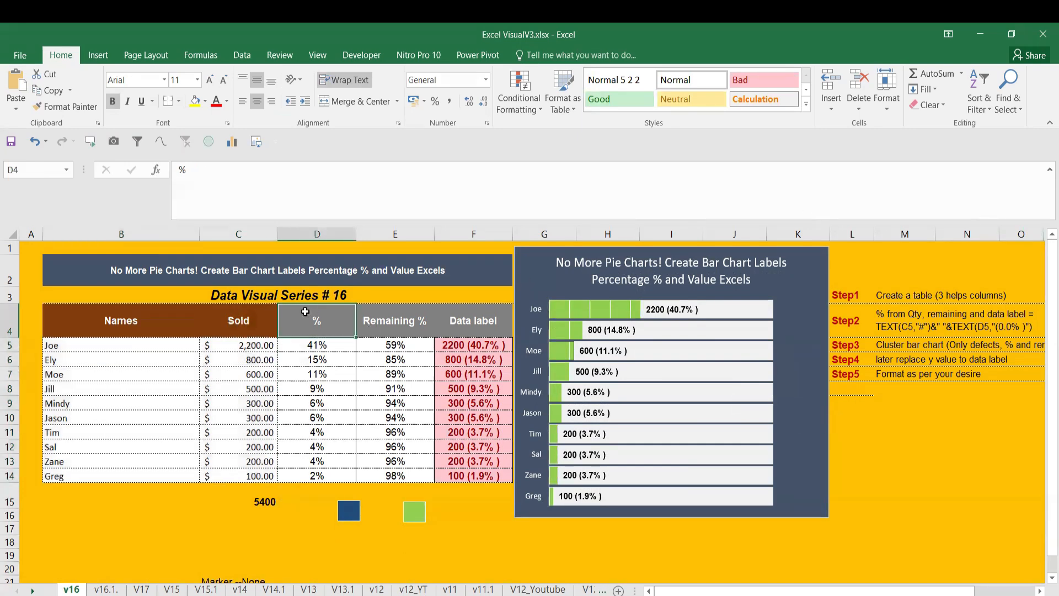
pyautogui.moveTo(526, 336)
pyautogui.mouseDown()
pyautogui.moveTo(510, 346)
pyautogui.moveTo(506, 329)
pyautogui.mouseUp()
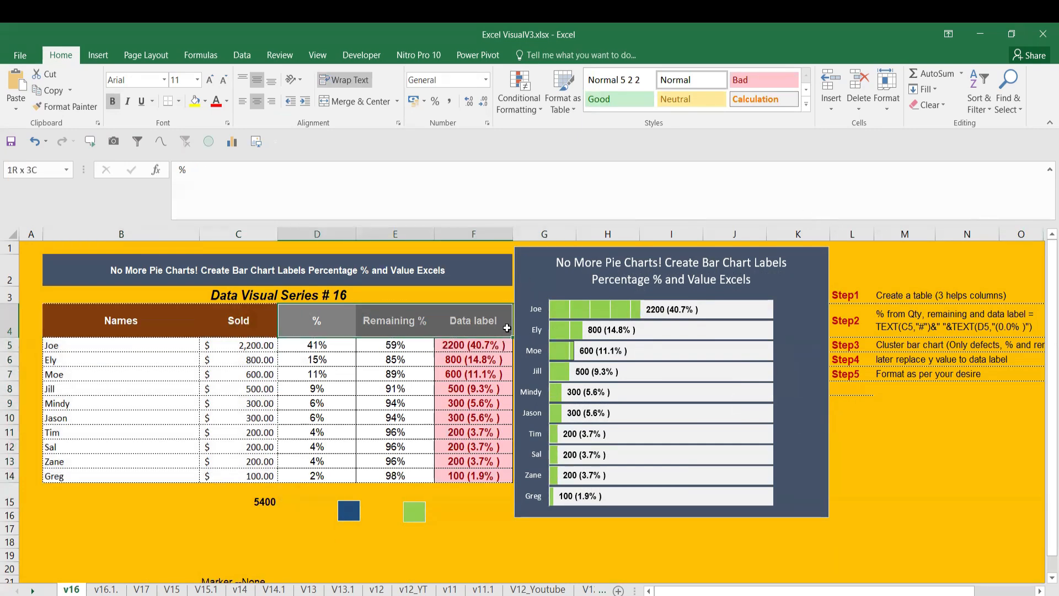
pyautogui.moveTo(315, 348); pyautogui.dragTo(317, 475)
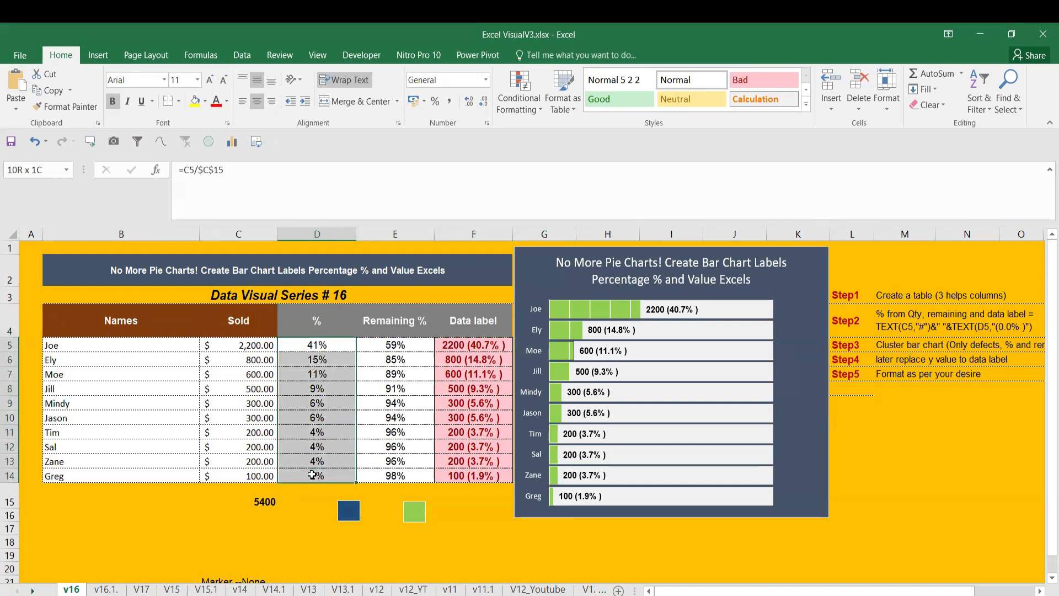
pyautogui.moveTo(222, 347); pyautogui.dragTo(224, 476)
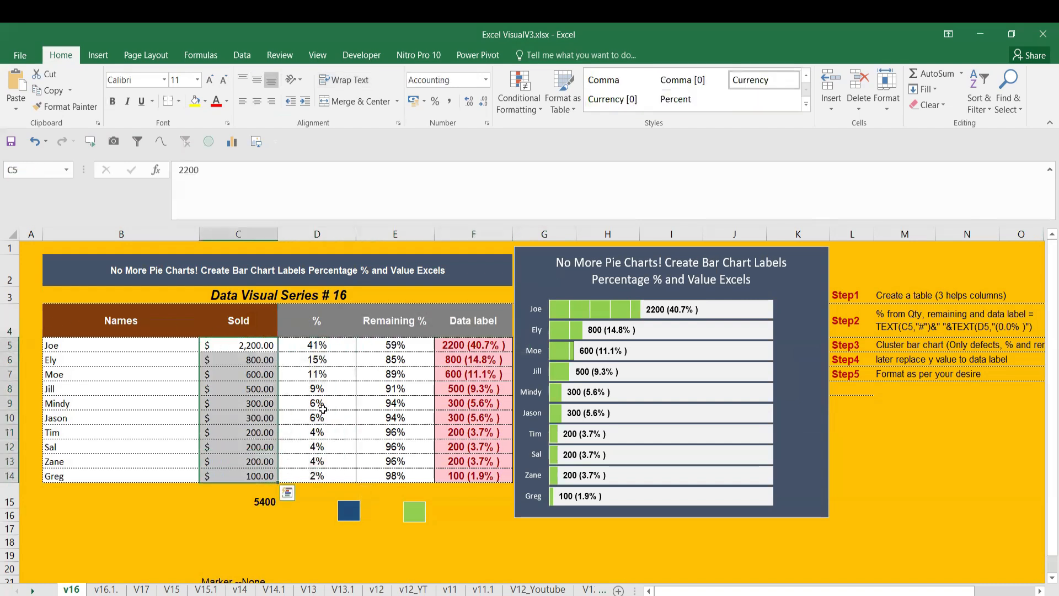
pyautogui.click(367, 345)
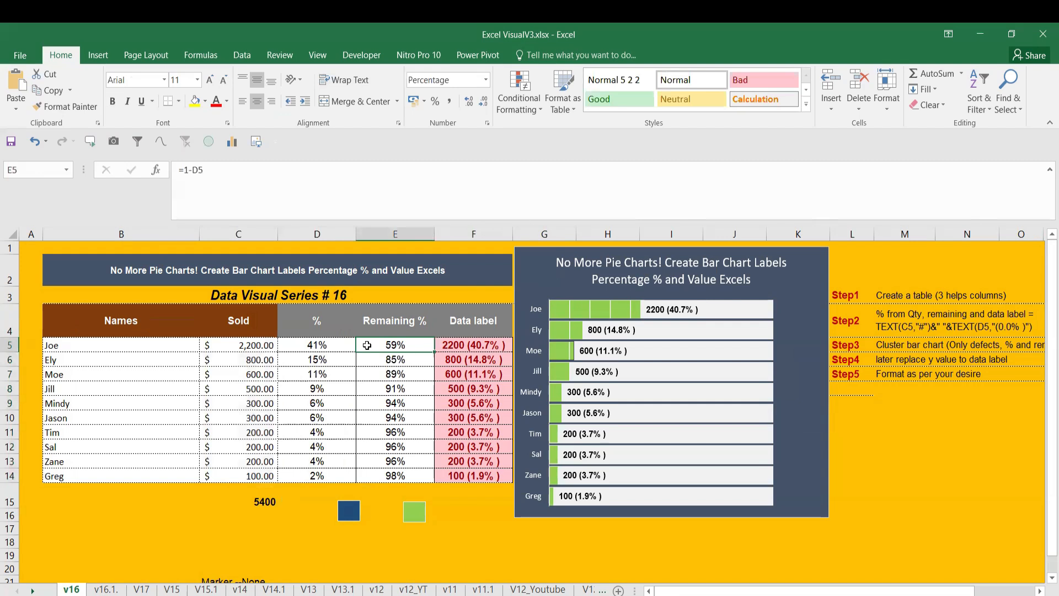
pyautogui.click(306, 346)
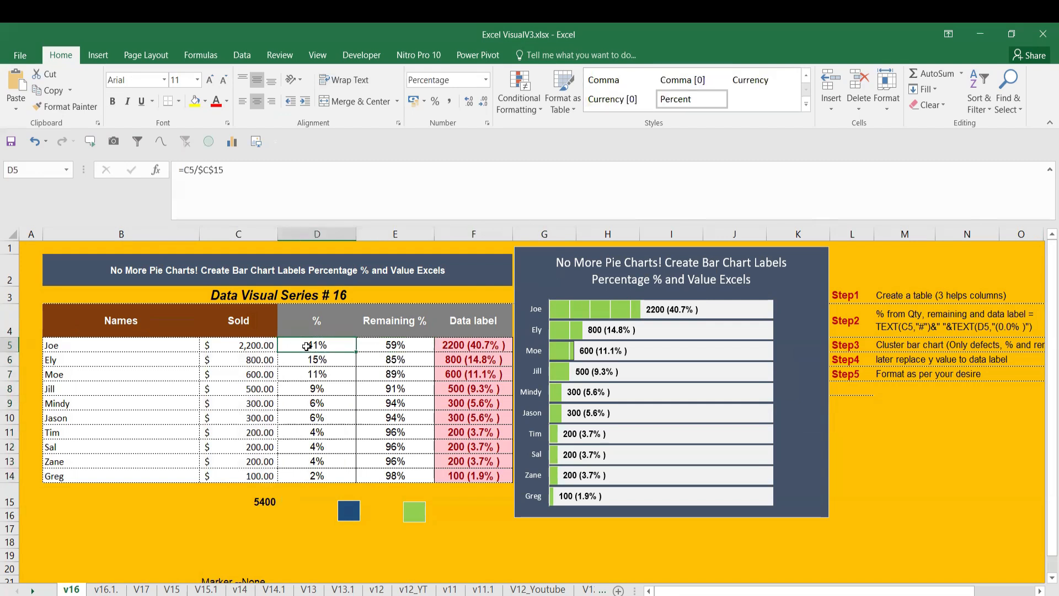
pyautogui.click(370, 347)
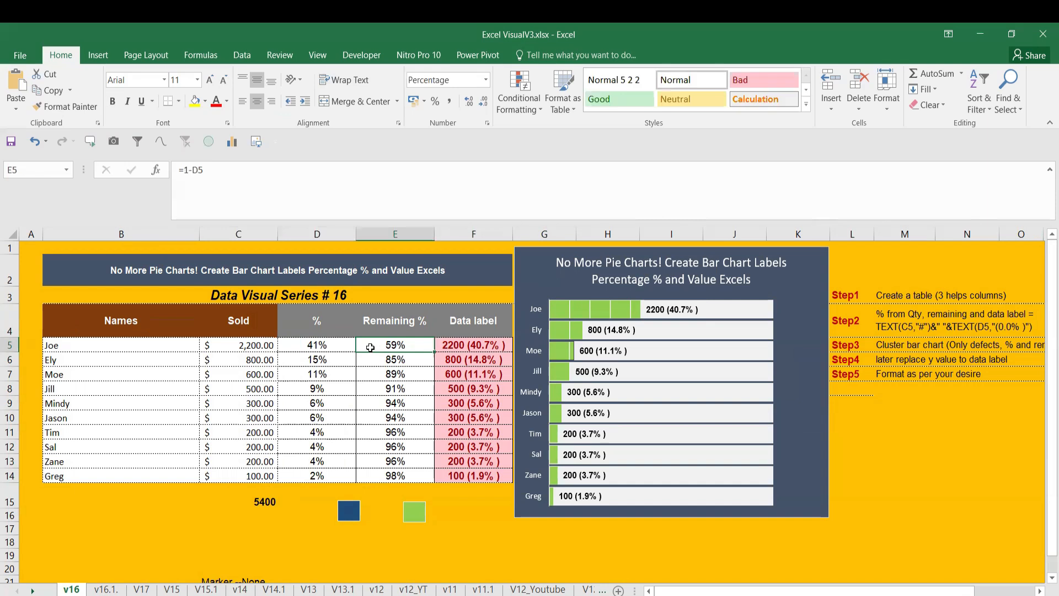
pyautogui.click(485, 347)
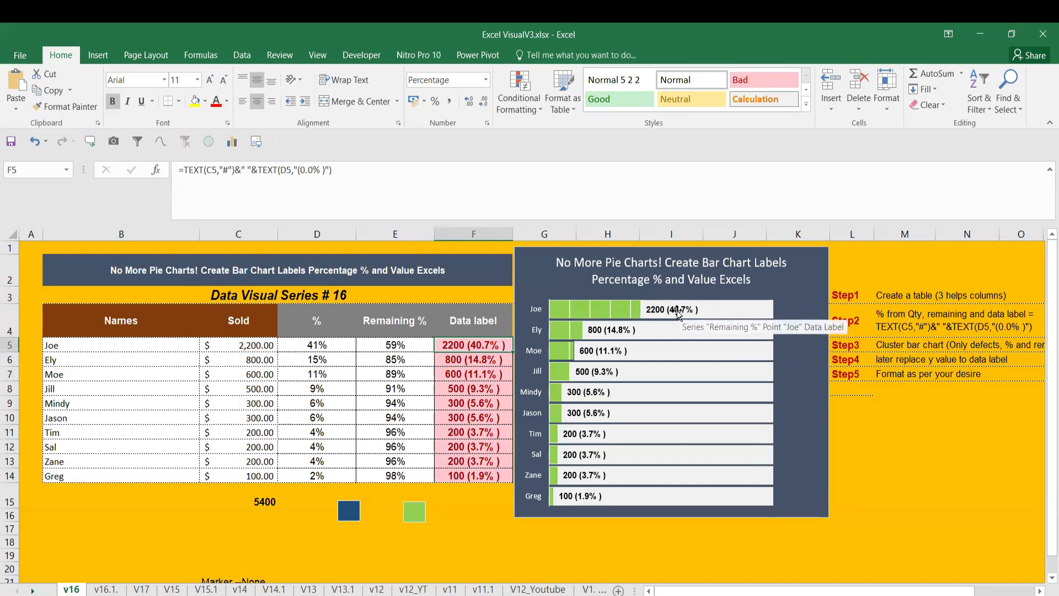
# Step: Enter "Vital and Trivial" in cell H19 of the v16.1. sheet
pyautogui.click(107, 589)
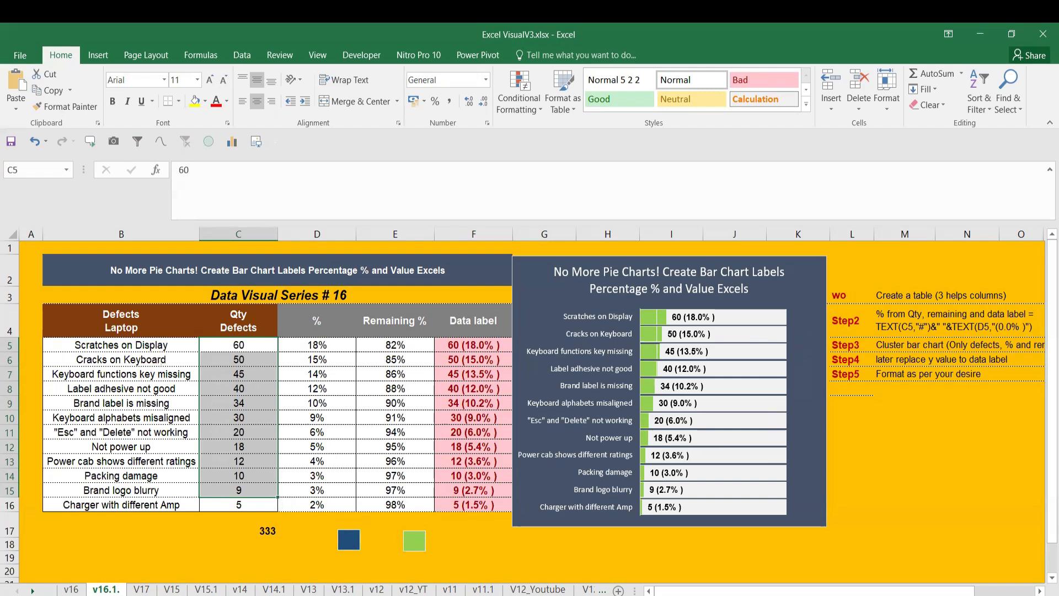
pyautogui.click(611, 554)
pyautogui.write('Vital and Trivial')
pyautogui.press('Return')
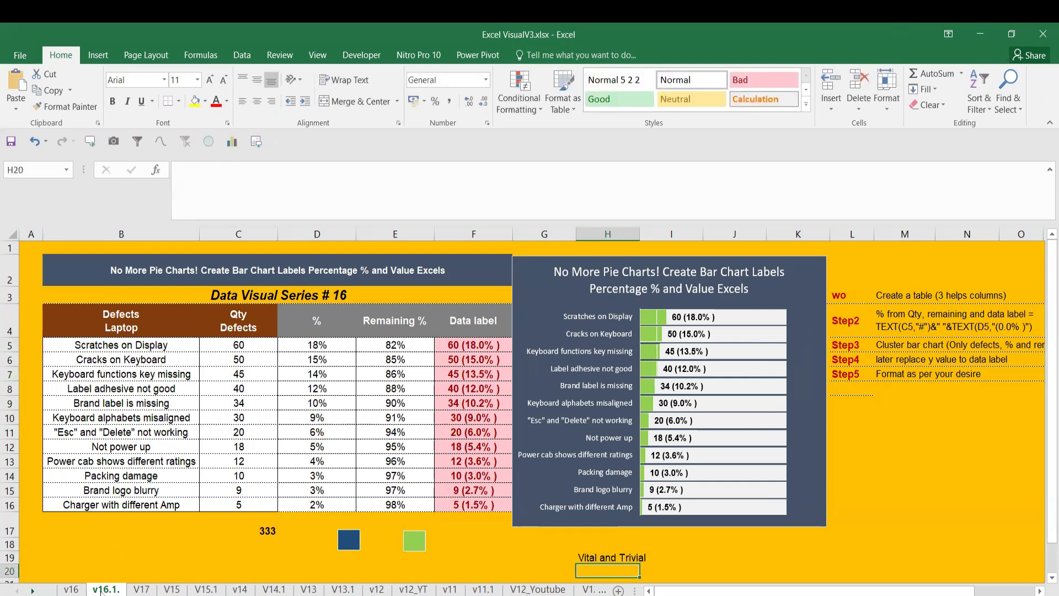
# Step: Duplicate the v16.1. sheet directly after the original and rename the copy "v16.2 & 3"
pyautogui.moveTo(101, 590); pyautogui.dragTo(149, 588)
pyautogui.moveTo(105, 591); pyautogui.dragTo(142, 589)
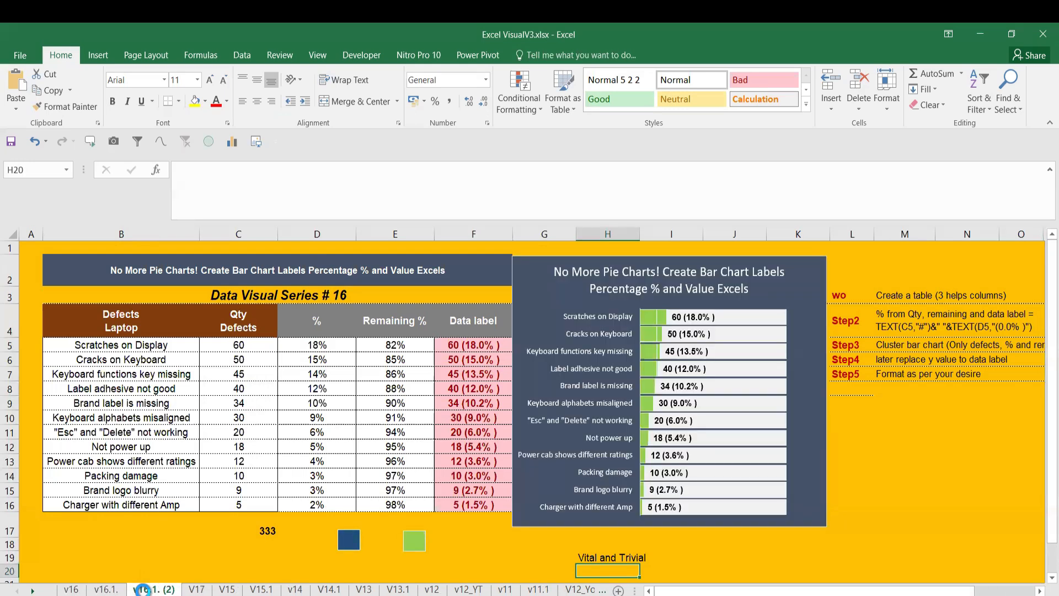
pyautogui.rightClick(142, 589)
pyautogui.click(223, 457)
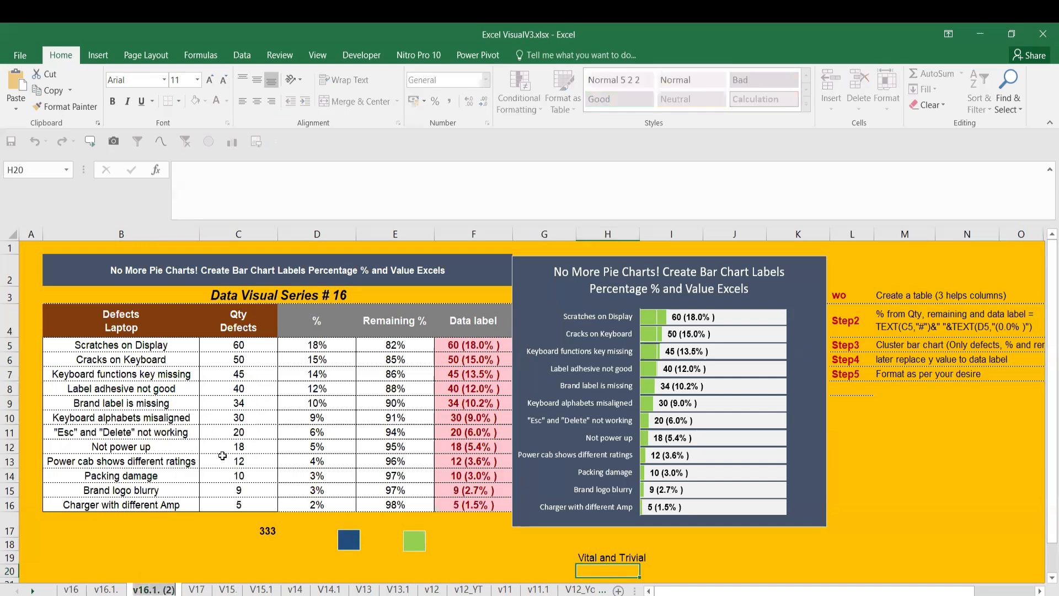
pyautogui.press('BackSpace')
pyautogui.press('BackSpace')
pyautogui.press('BackSpace')
pyautogui.press('BackSpace')
pyautogui.press('BackSpace')
pyautogui.press('BackSpace')
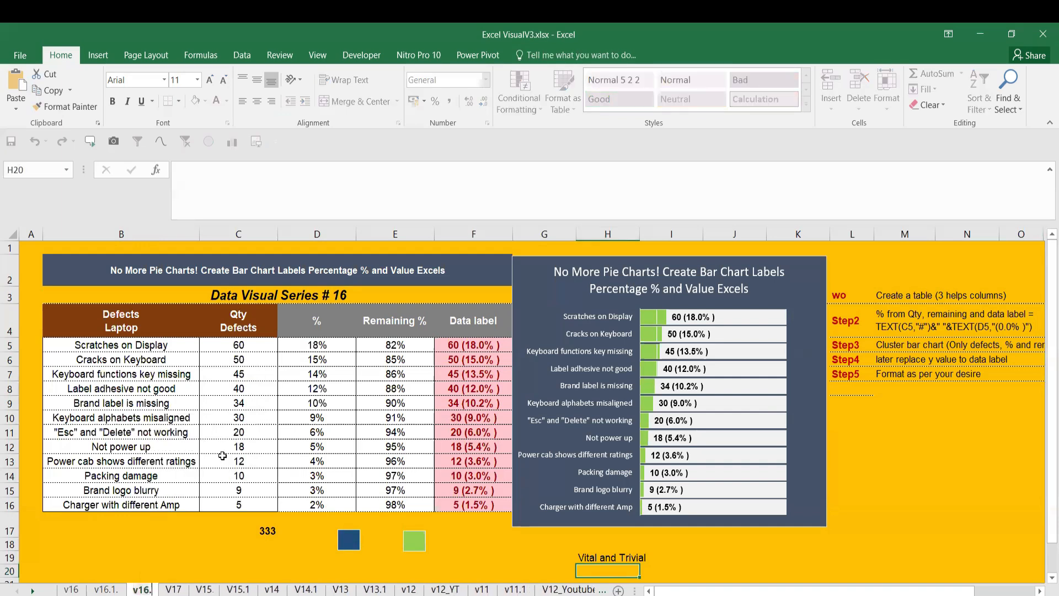
pyautogui.write('2')
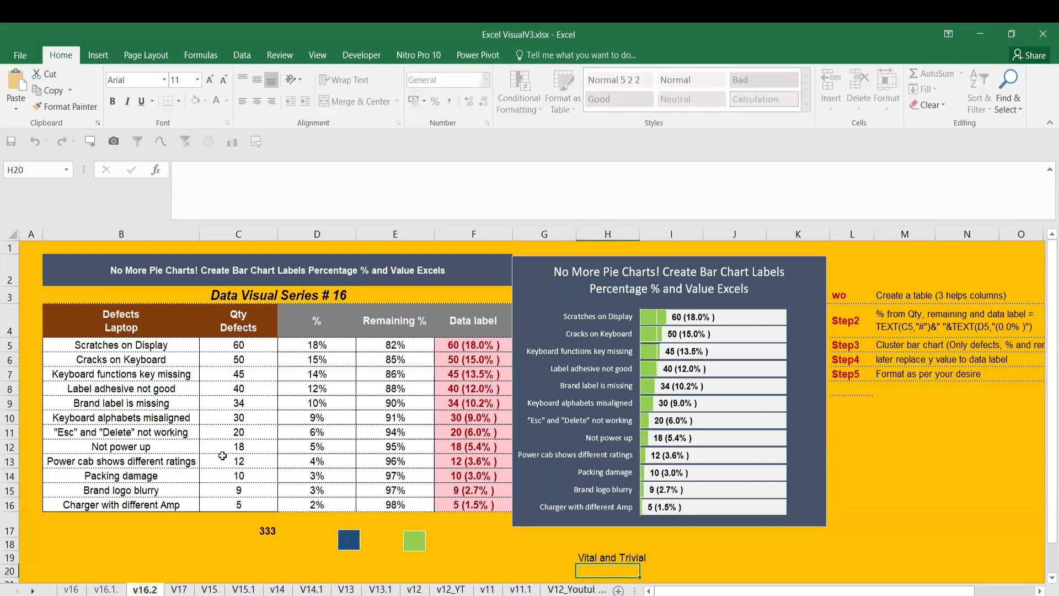
pyautogui.write(' & 3')
pyautogui.press('Return')
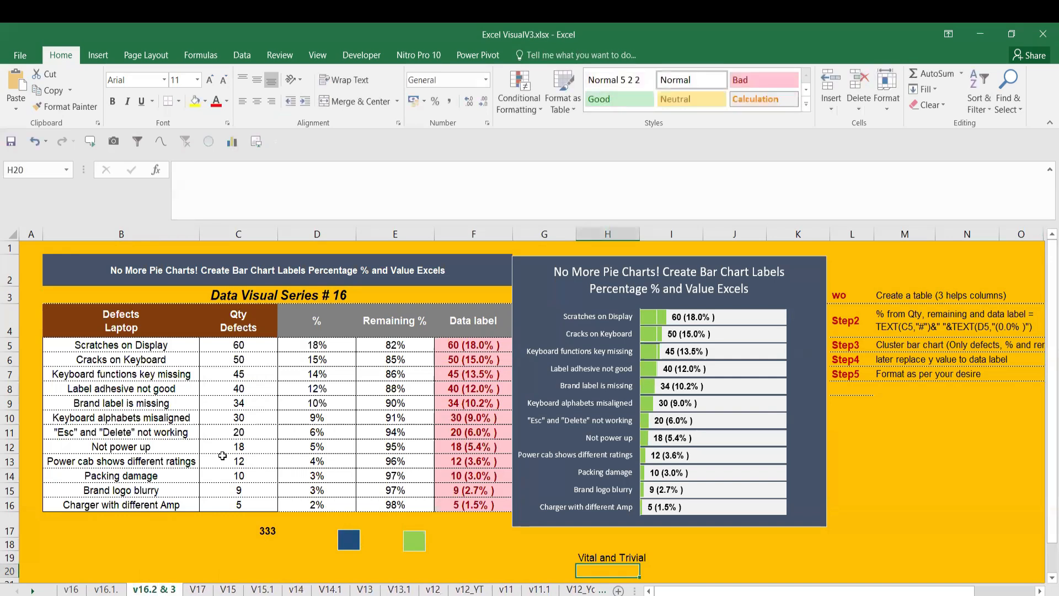
pyautogui.click(145, 387)
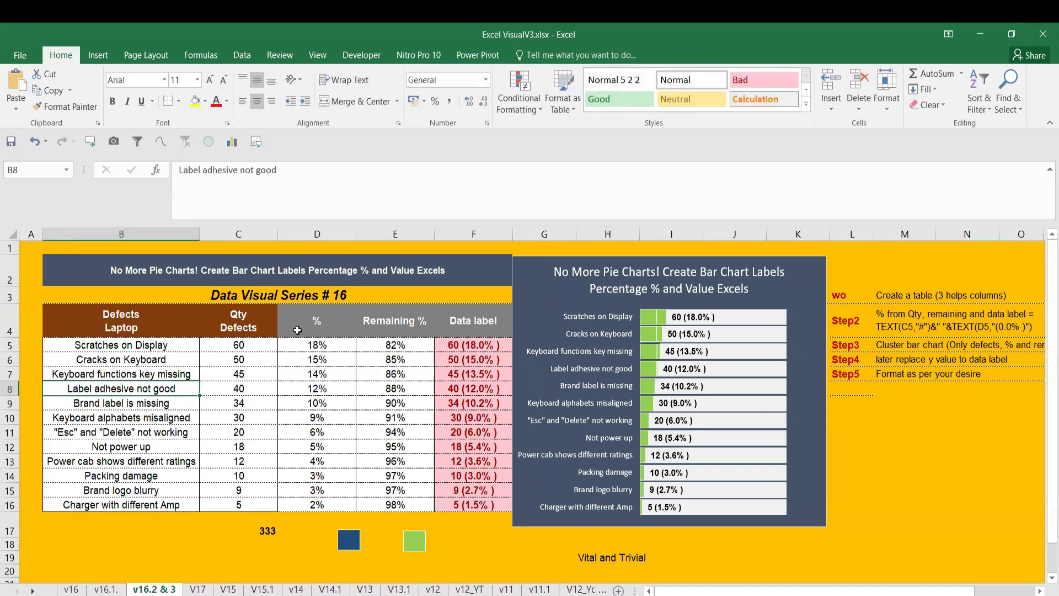
# Step: Clear the %, Remaining % and Data label values in D5:F16 and delete the bar chart on sheet v16.2 & 3
pyautogui.moveTo(304, 348); pyautogui.dragTo(479, 501)
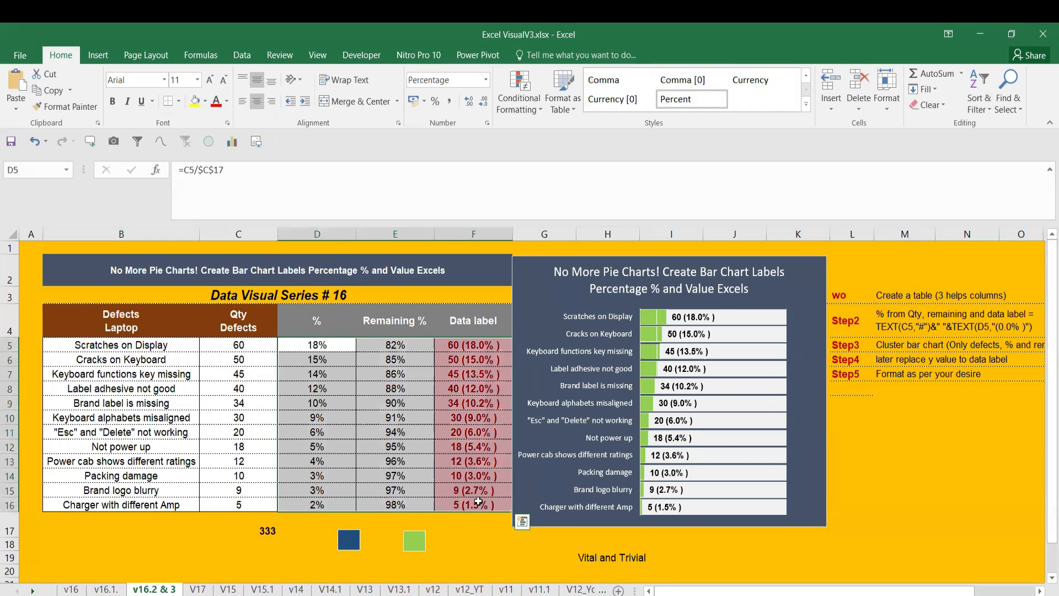
pyautogui.press('Delete')
pyautogui.click(786, 529)
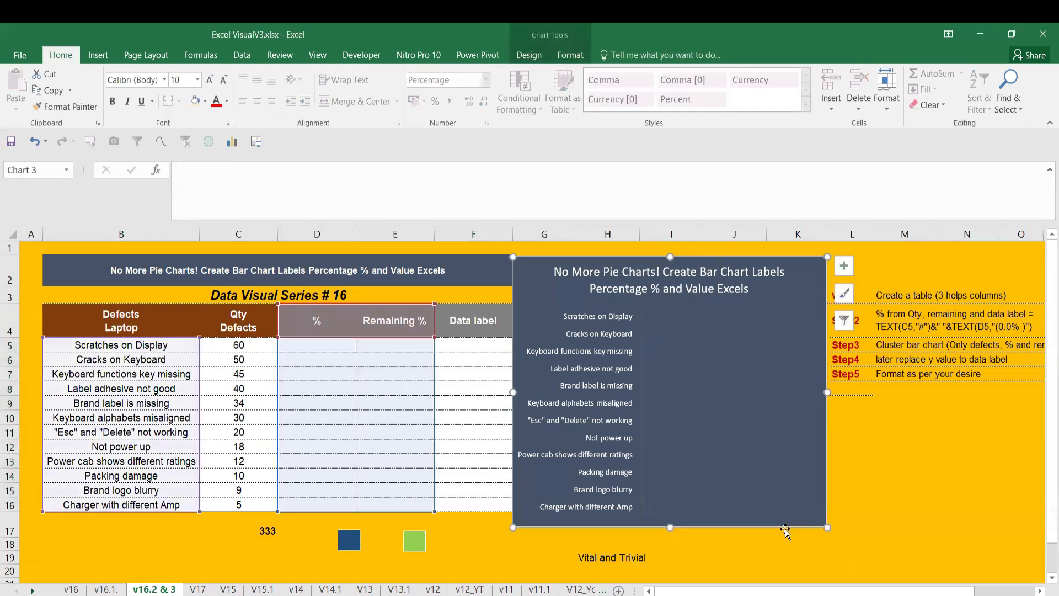
pyautogui.press('Delete')
# Step: Correct the label in cell L3 to "Step1" on sheets v16.2 & 3 and v16.1
pyautogui.click(850, 293)
pyautogui.write('wo')
pyautogui.press('BackSpace')
pyautogui.press('BackSpace')
pyautogui.write('Step1')
pyautogui.press('Return')
pyautogui.click(850, 293)
pyautogui.hotkey('ctrl', 'pageup')
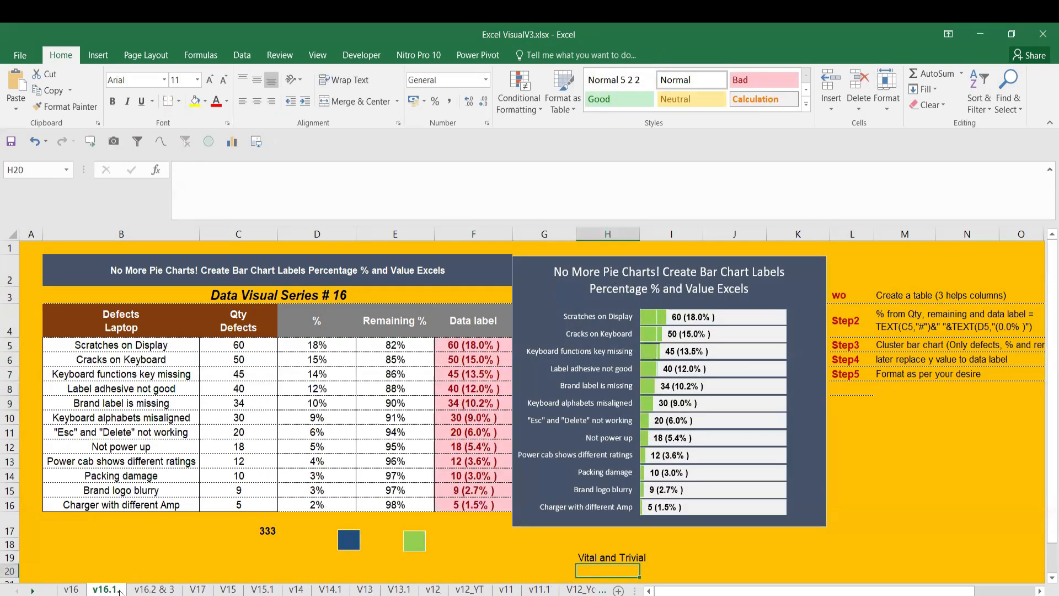
pyautogui.click(852, 294)
pyautogui.write('Step1')
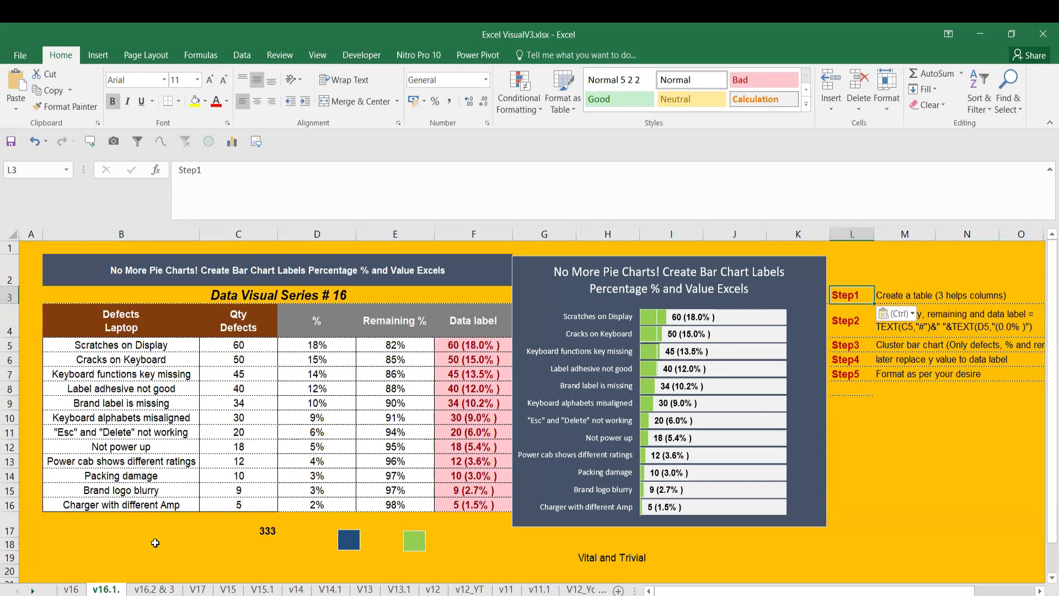
# Step: Review the Defects Laptop and Qty Defects data in B4:C16 on sheet v16.2 & 3
pyautogui.click(146, 591)
pyautogui.click(194, 388)
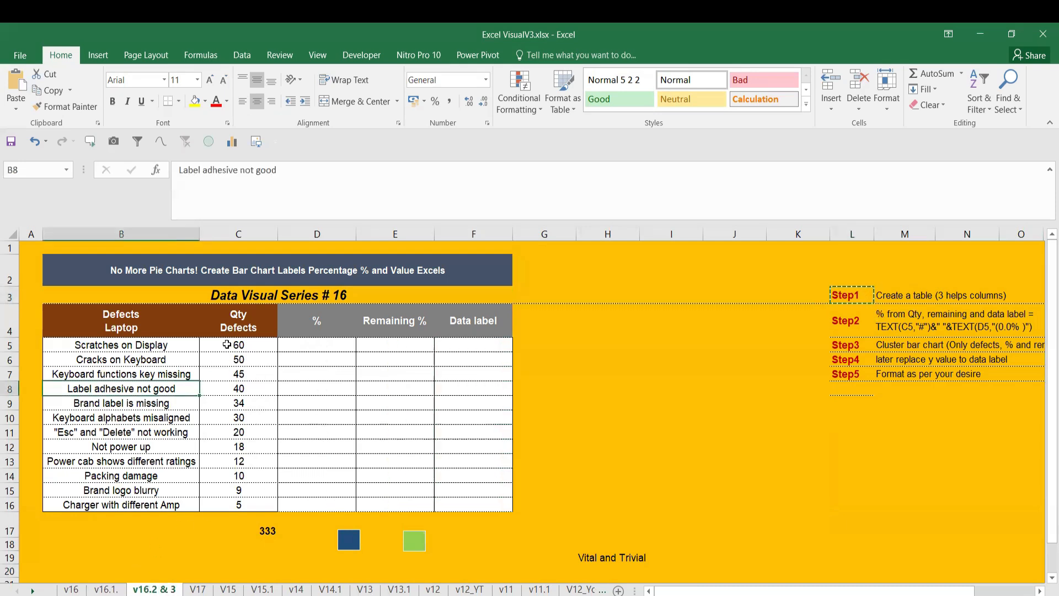
pyautogui.moveTo(97, 329)
pyautogui.mouseDown()
pyautogui.moveTo(213, 409)
pyautogui.moveTo(236, 499)
pyautogui.moveTo(253, 504)
pyautogui.mouseUp()
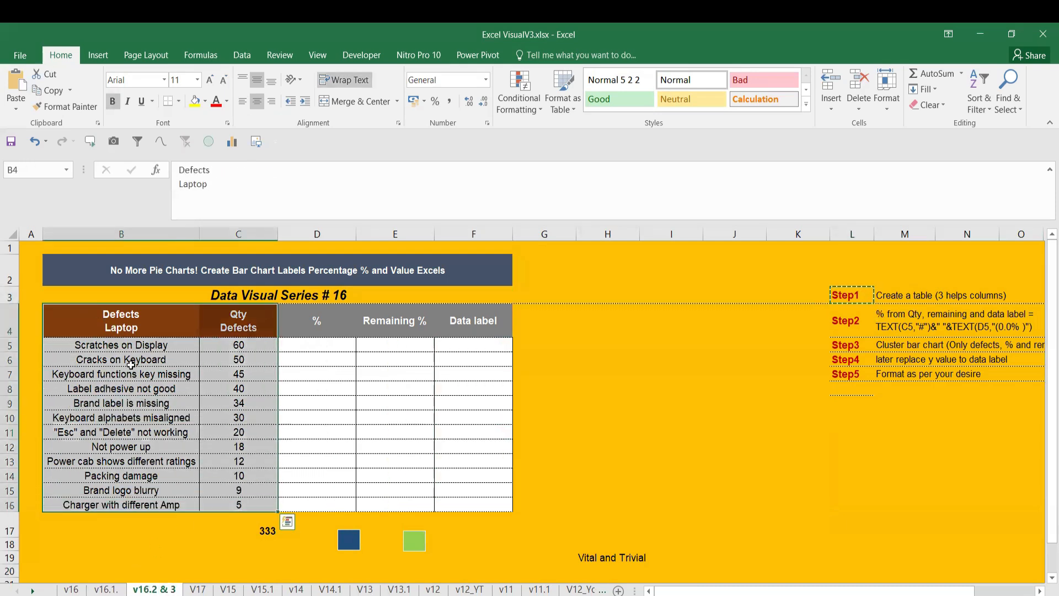
pyautogui.moveTo(137, 325); pyautogui.dragTo(249, 504)
pyautogui.moveTo(126, 327); pyautogui.dragTo(240, 504)
# Step: Re-enter the quantity total in C17 as =SUM(C5:C16) and centre it horizontally and vertically
pyautogui.click(239, 530)
pyautogui.press('Delete')
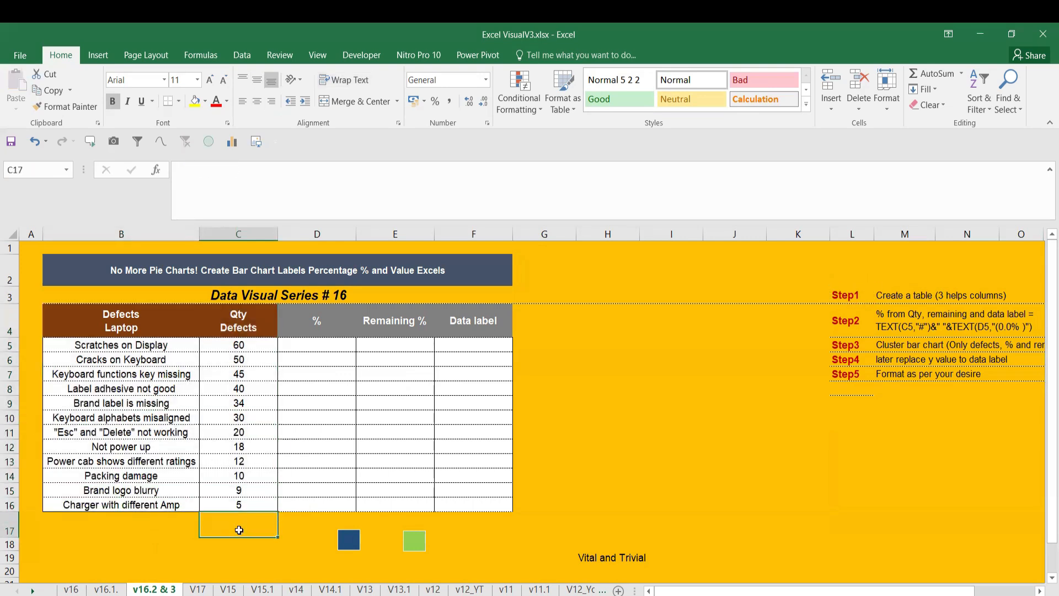
pyautogui.hotkey('alt', '=')
pyautogui.hotkey('ctrl', 'Return')
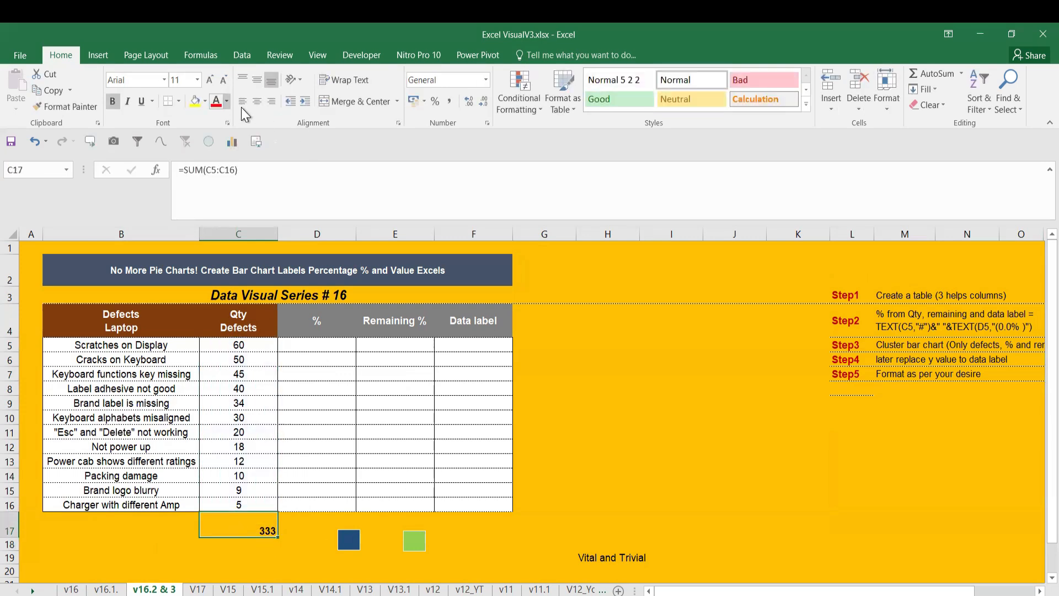
pyautogui.click(257, 101)
pyautogui.click(257, 80)
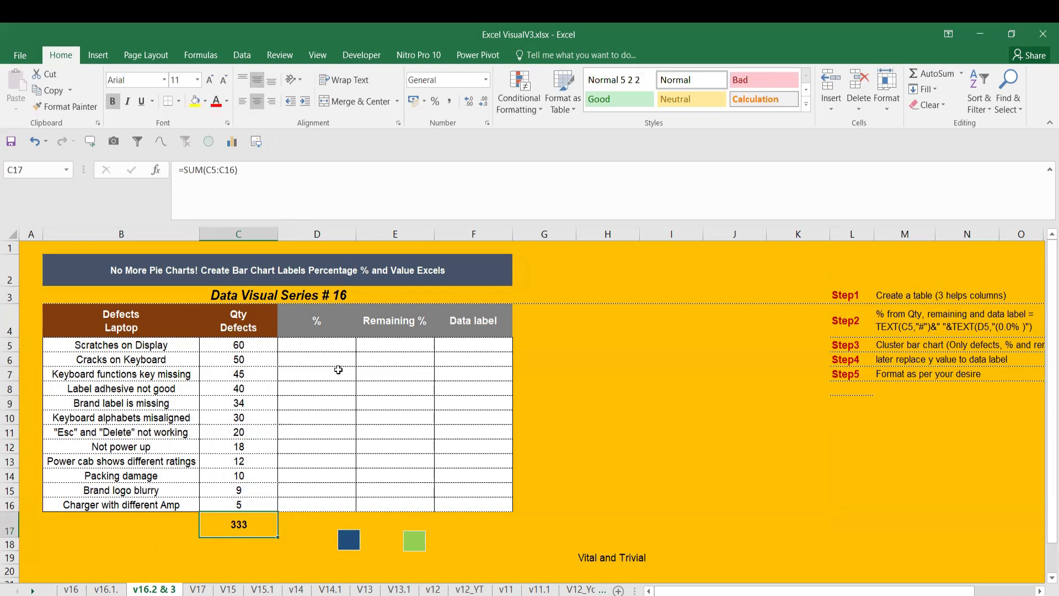
# Step: Calculate each defect's share in the % column with =C5/$C$17 in D5, filled down to D16
pyautogui.click(327, 345)
pyautogui.write('=')
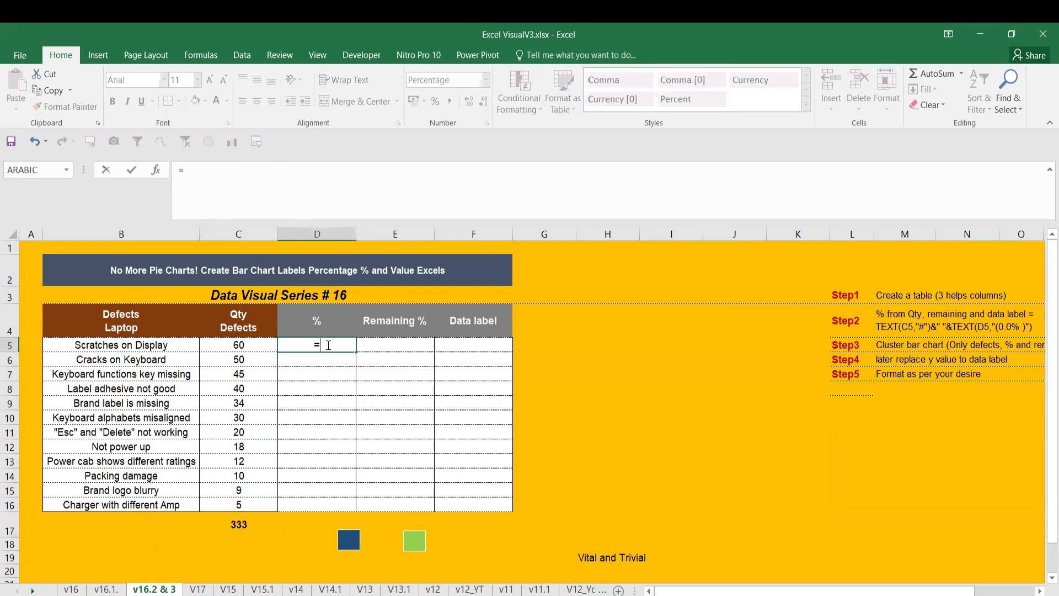
pyautogui.click(216, 342)
pyautogui.write('/')
pyautogui.click(234, 527)
pyautogui.moveTo(198, 171)
pyautogui.mouseDown()
pyautogui.moveTo(179, 171)
pyautogui.moveTo(213, 172)
pyautogui.moveTo(200, 173)
pyautogui.mouseUp()
pyautogui.press('F4')
pyautogui.press('Return')
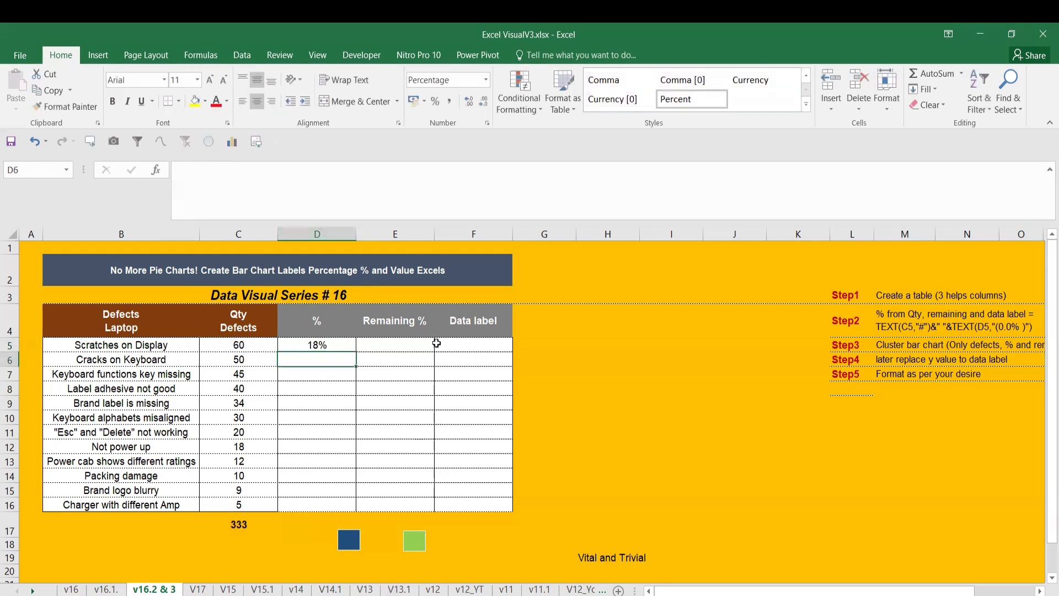
pyautogui.press('Up')
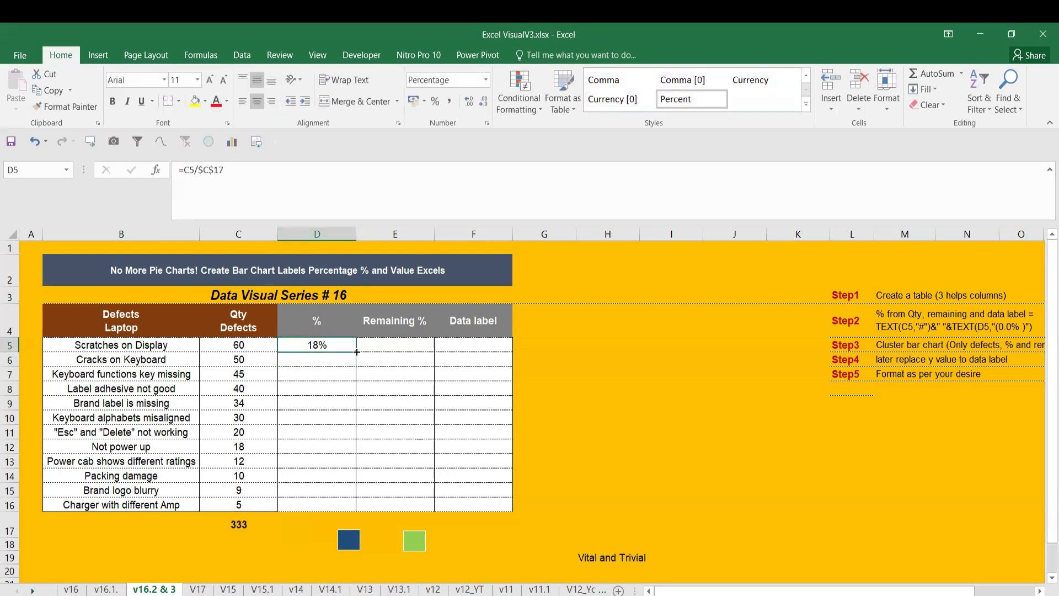
pyautogui.doubleClick(357, 352)
pyautogui.moveTo(321, 346); pyautogui.dragTo(350, 505)
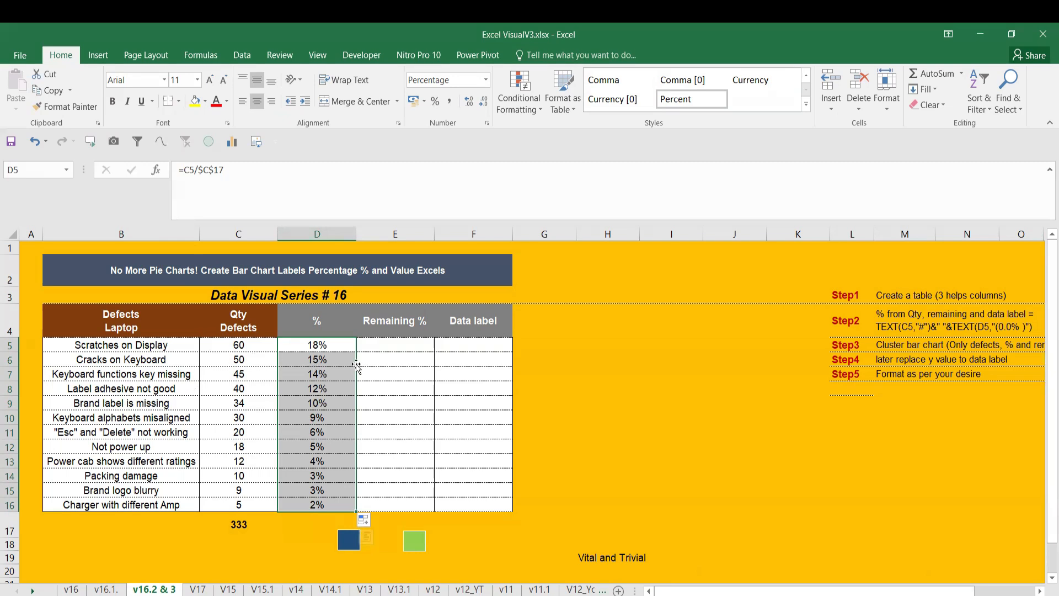
# Step: Calculate the Remaining % column with =1-D5 in E5, fill it down to E16, and check the last rows
pyautogui.click(382, 344)
pyautogui.write('=1')
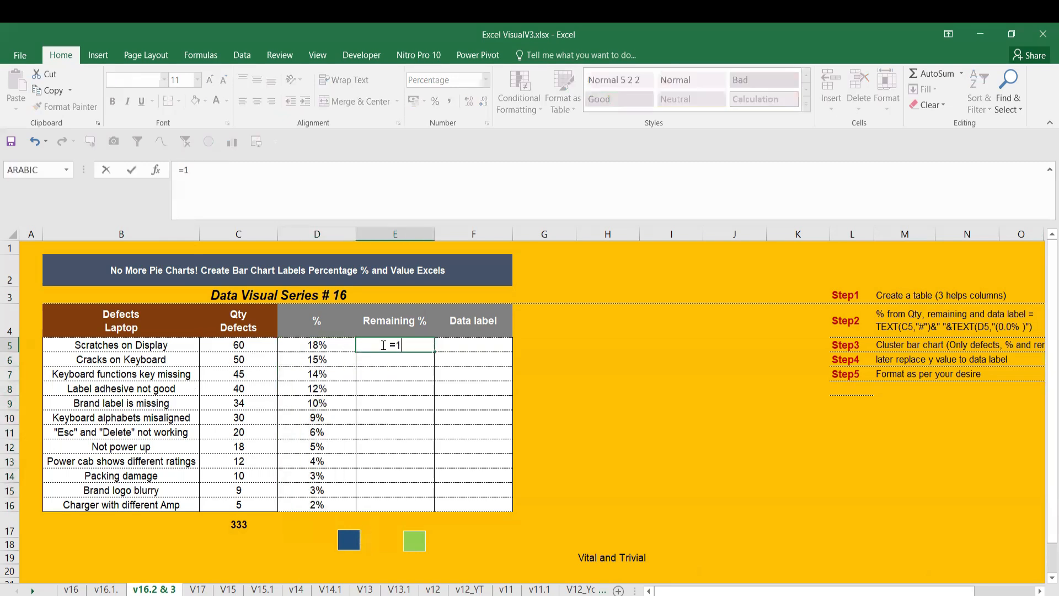
pyautogui.write('-')
pyautogui.click(310, 344)
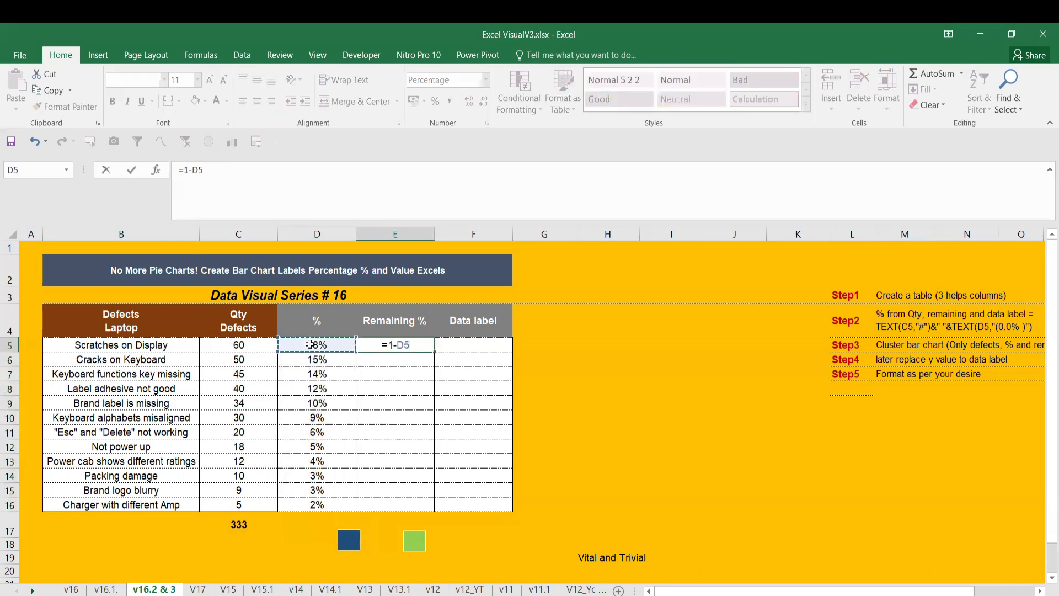
pyautogui.press('Return')
pyautogui.click(392, 344)
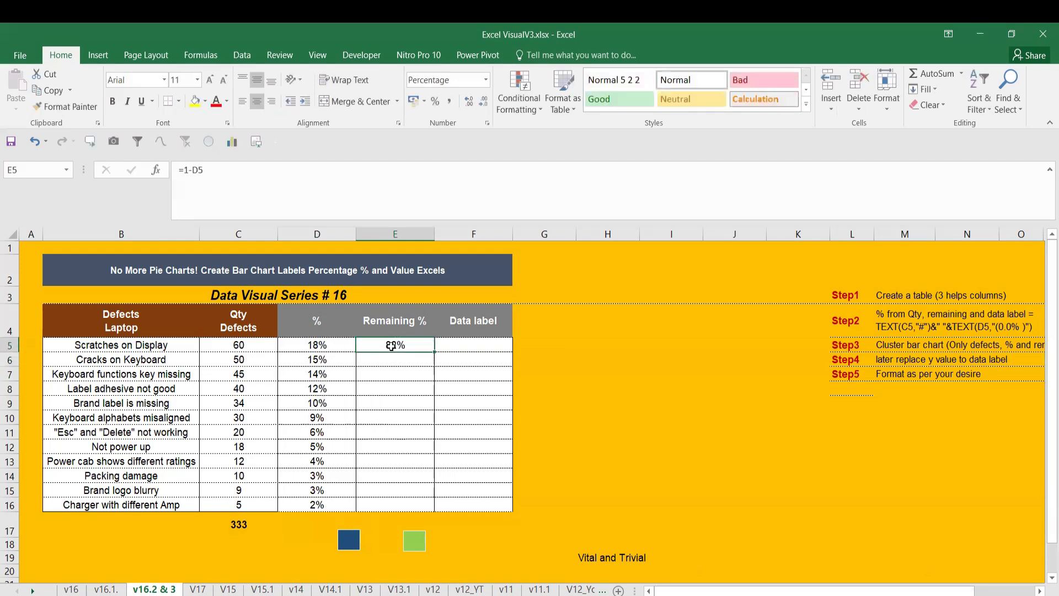
pyautogui.doubleClick(435, 352)
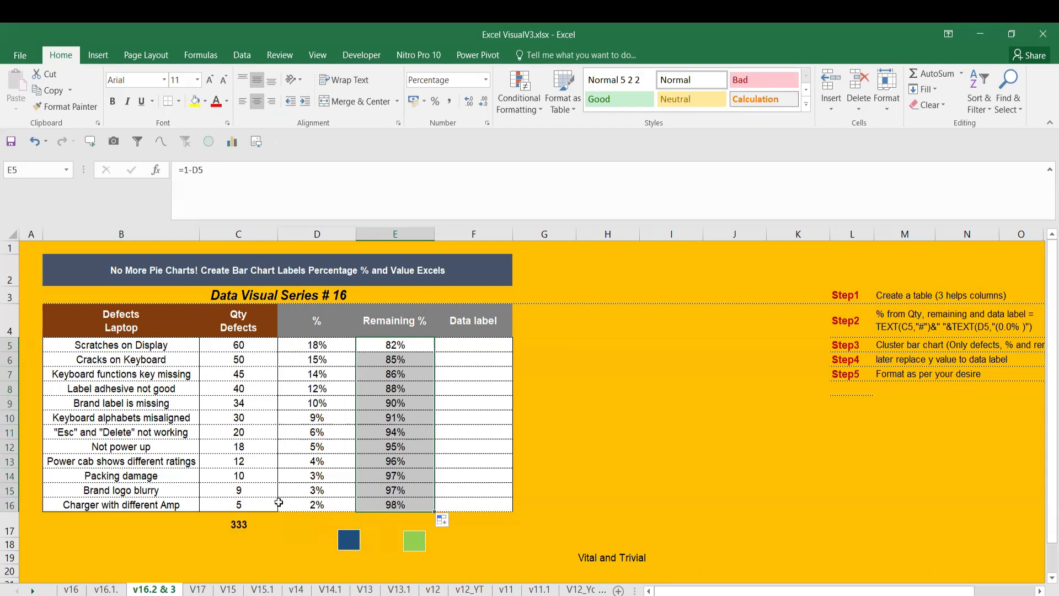
pyautogui.click(389, 504)
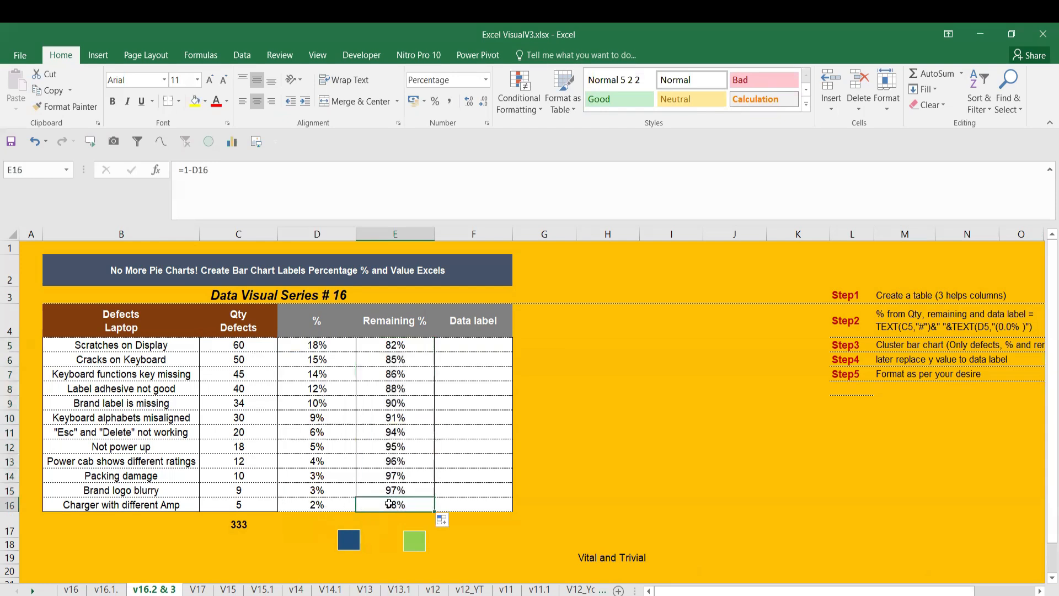
pyautogui.click(318, 489)
pyautogui.click(381, 491)
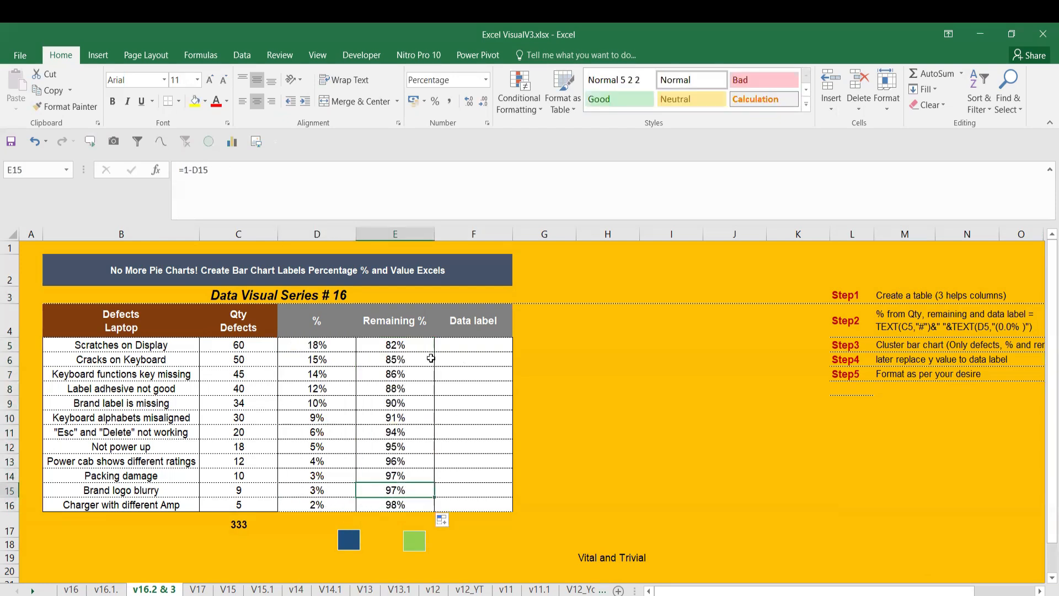
# Step: Start the Data label formula in F5 with the quantity as text and a space: =TEXT(C5,"#")&" "
pyautogui.click(467, 345)
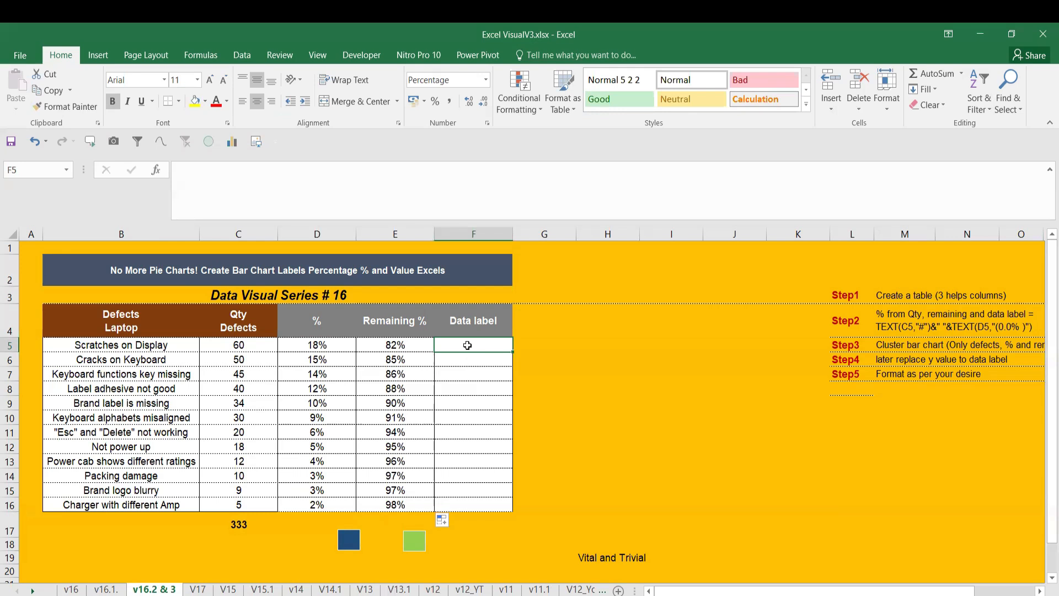
pyautogui.click(269, 345)
pyautogui.hotkey('ctrl', 'shift', 'Down')
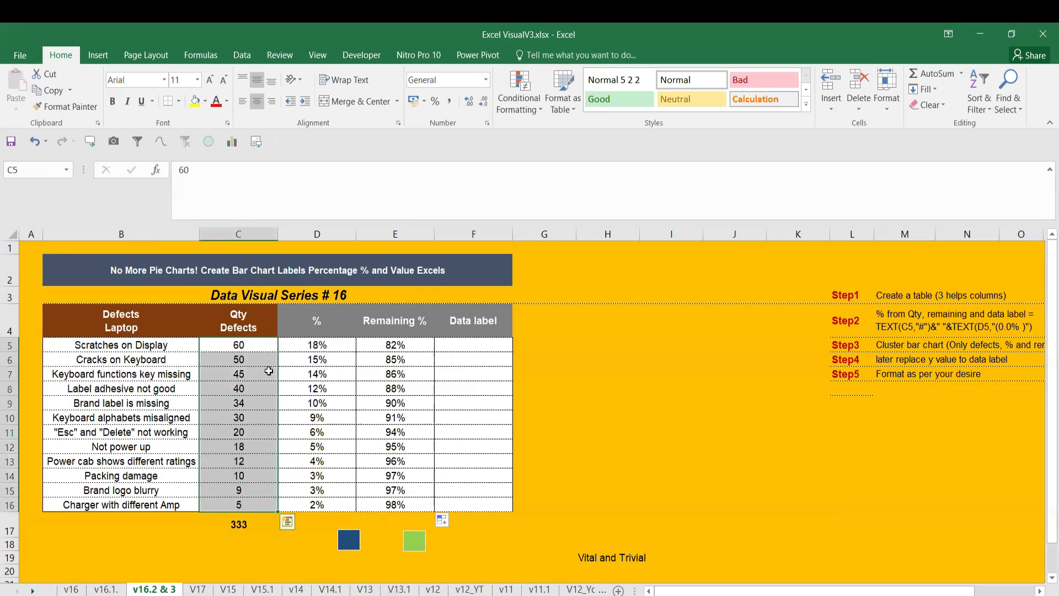
pyautogui.click(470, 345)
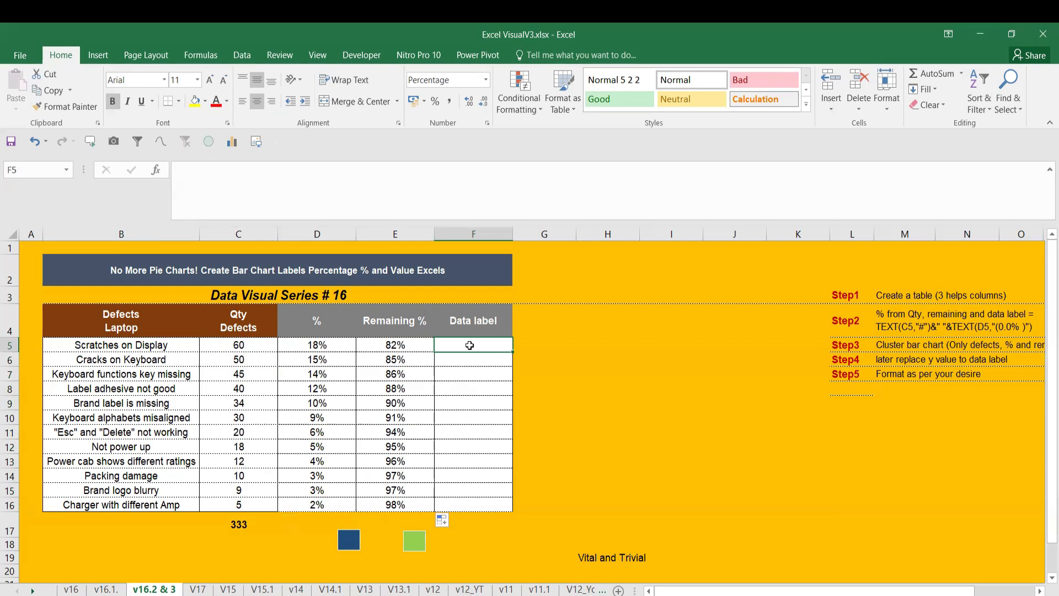
pyautogui.write('=te')
pyautogui.press('Tab')
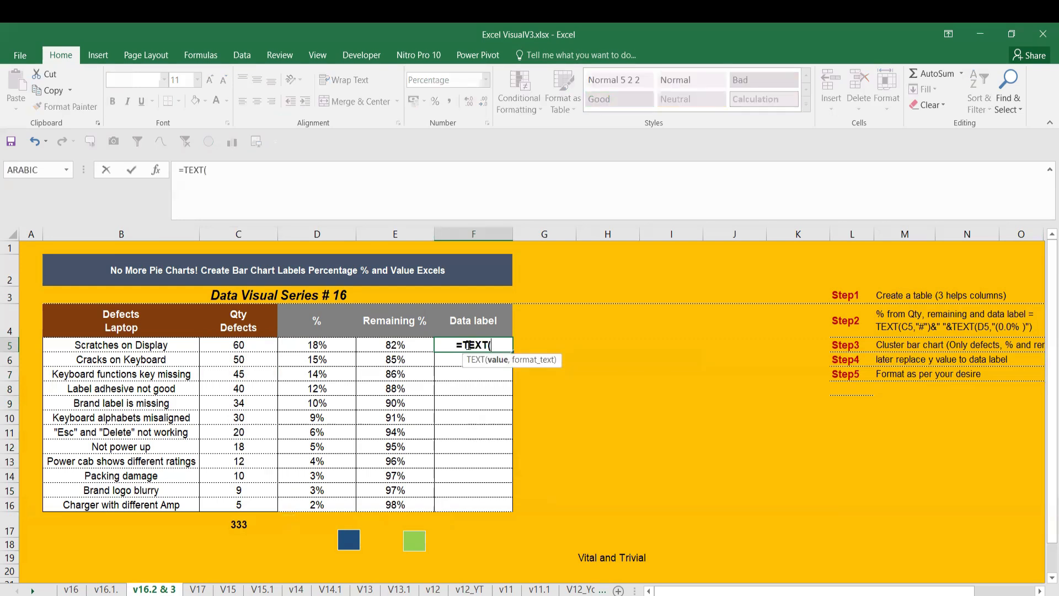
pyautogui.click(237, 345)
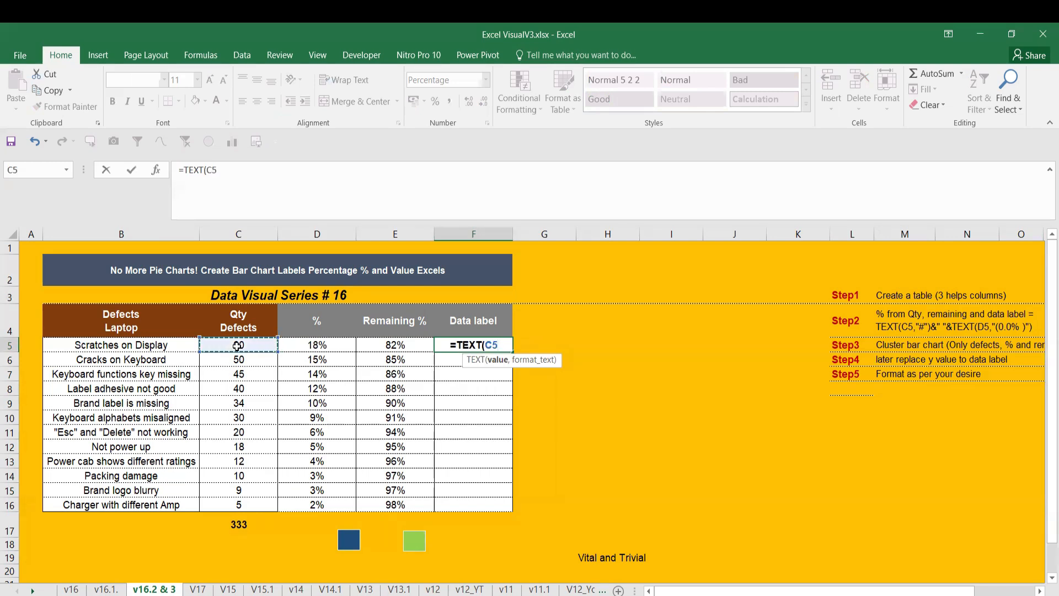
pyautogui.write(',"')
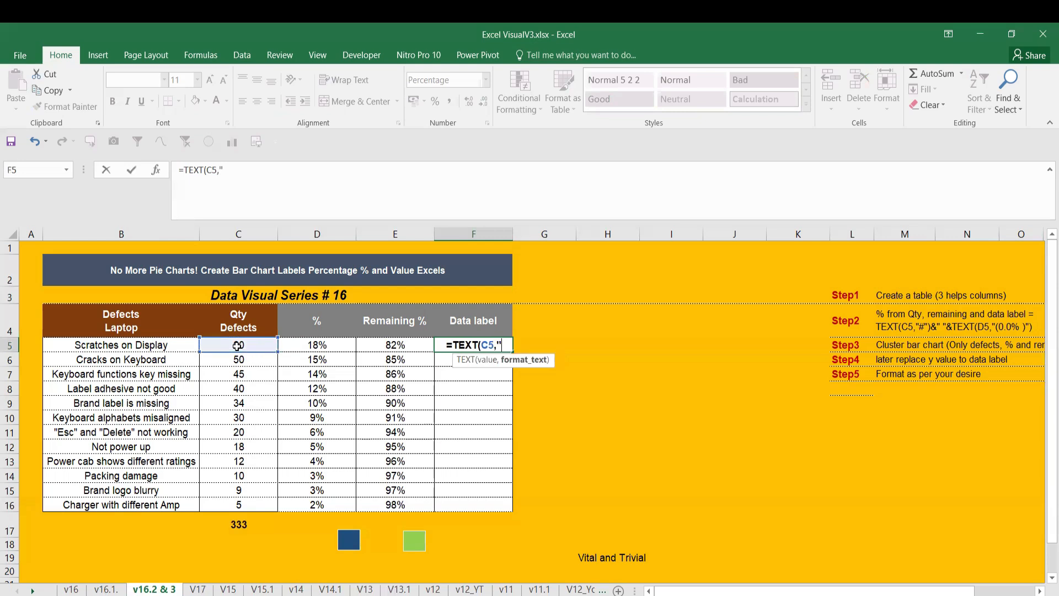
pyautogui.write('#"')
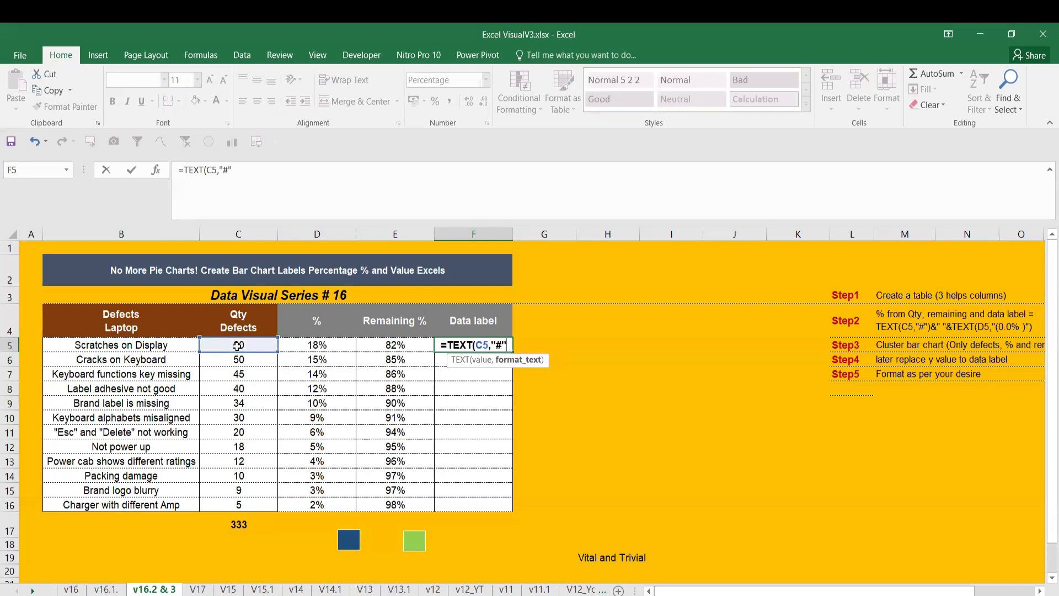
pyautogui.write(')&')
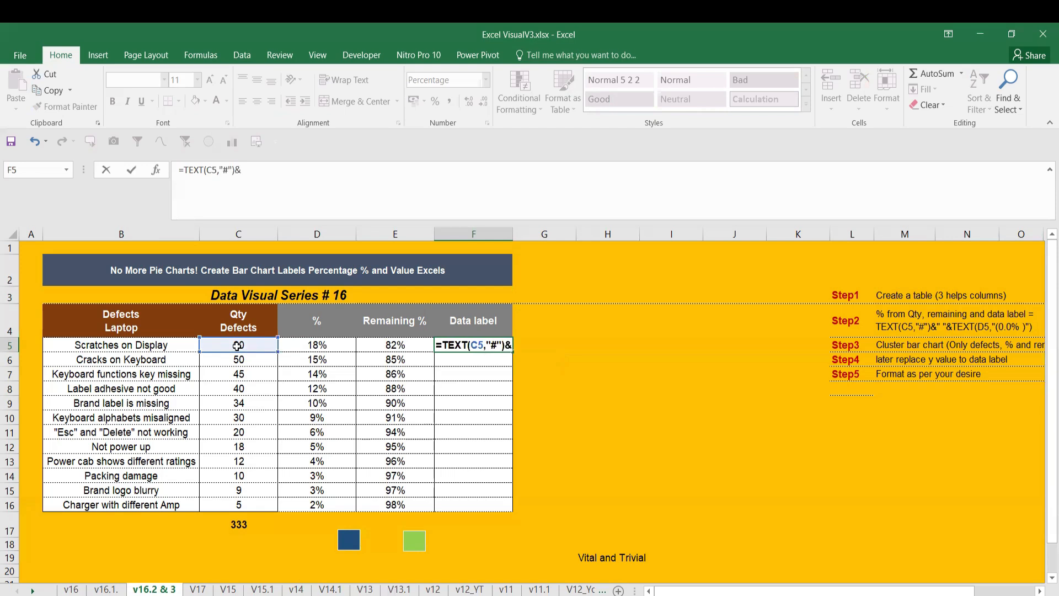
pyautogui.write('"')
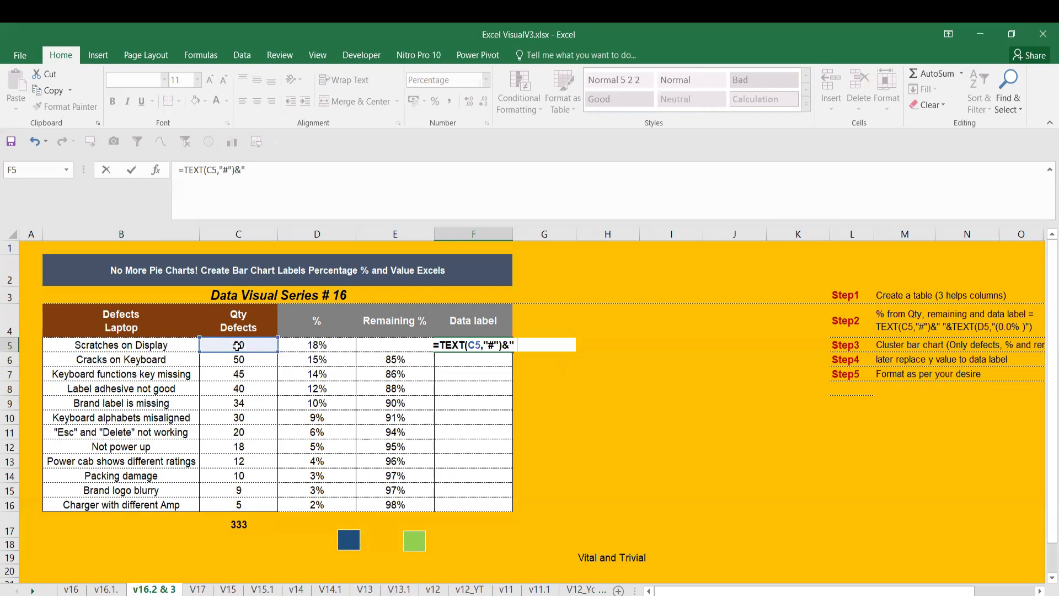
pyautogui.write(' "')
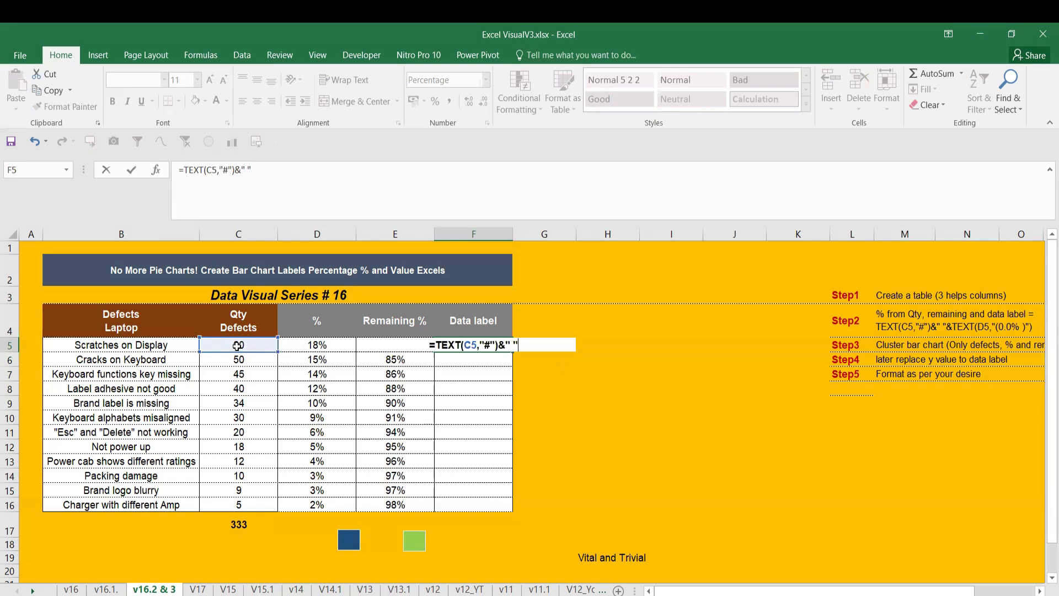
# Step: Complete the Data label formula in F5 by appending the bracketed one-decimal percentage: &TEXT(D5,"(0.0%)")
pyautogui.write('&TEXT(')
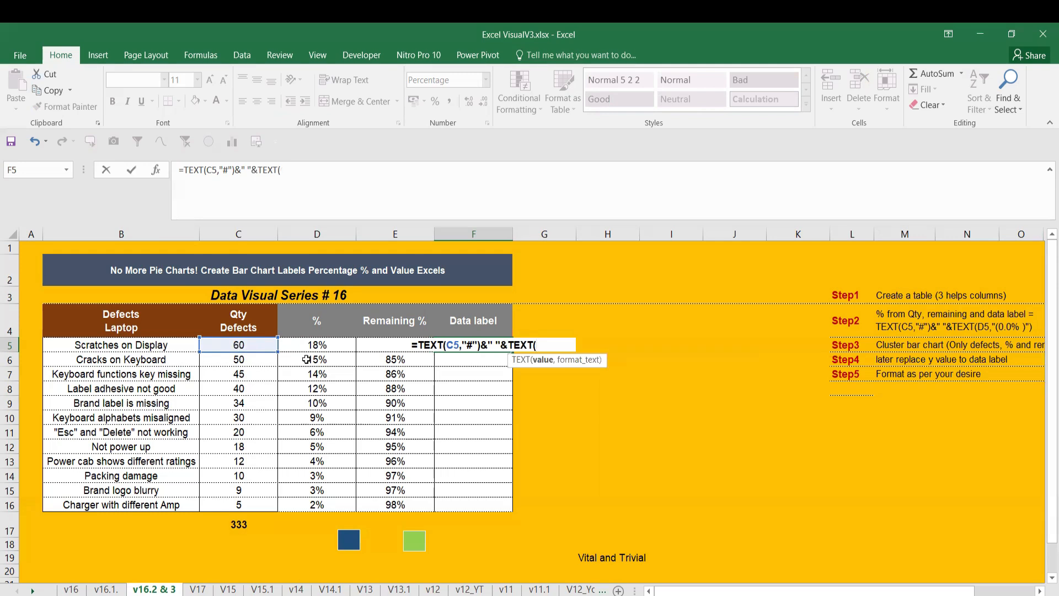
pyautogui.click(318, 345)
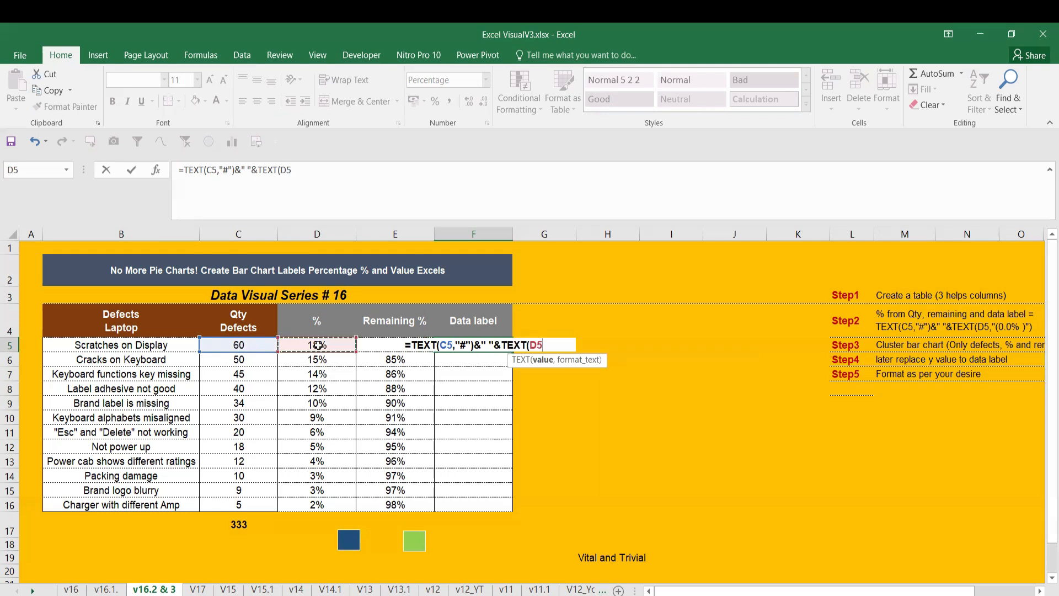
pyautogui.write(',')
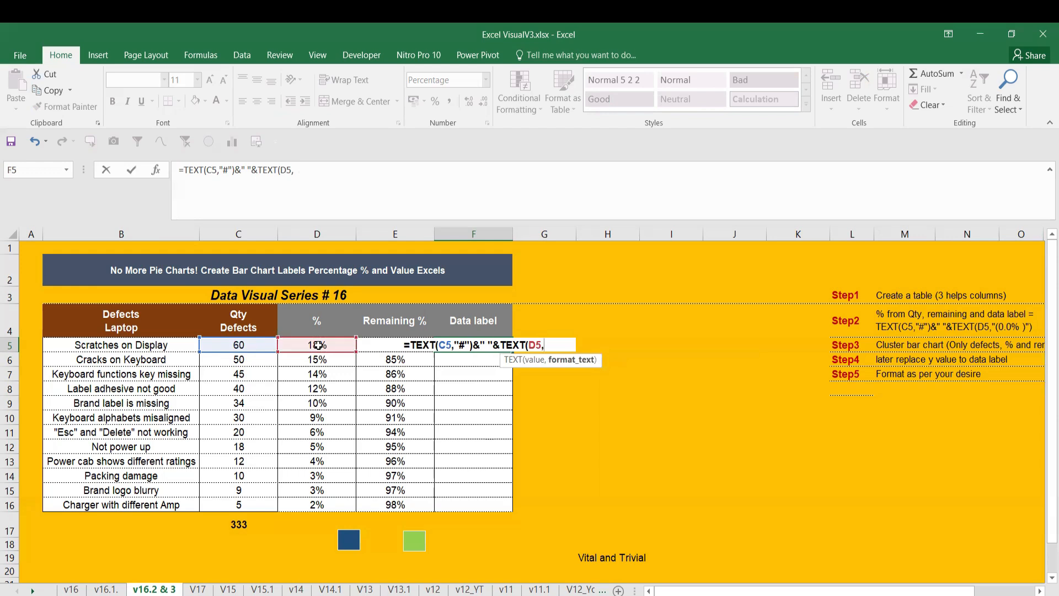
pyautogui.write('"')
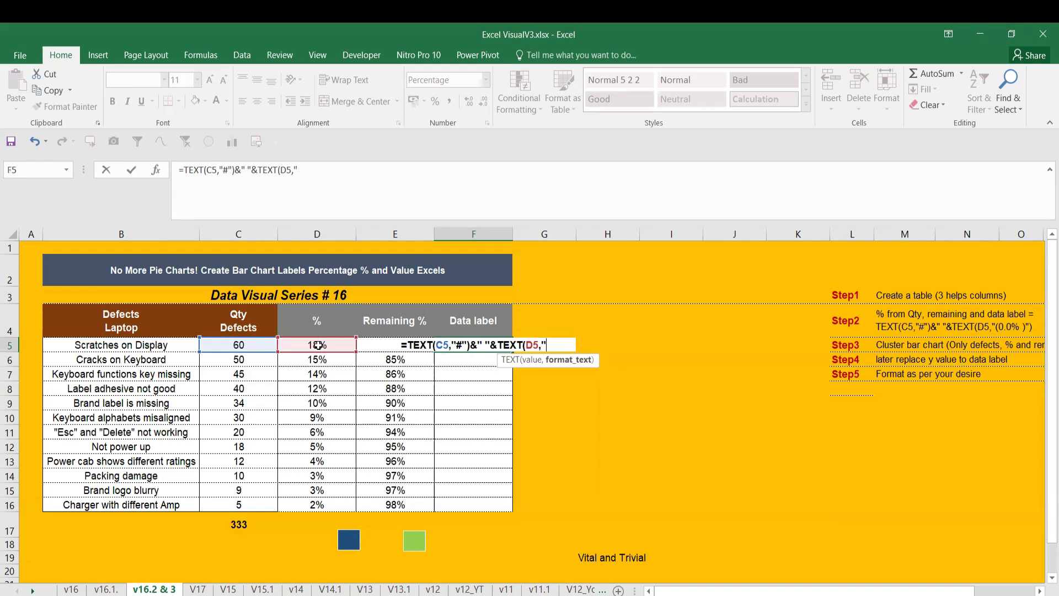
pyautogui.write('(')
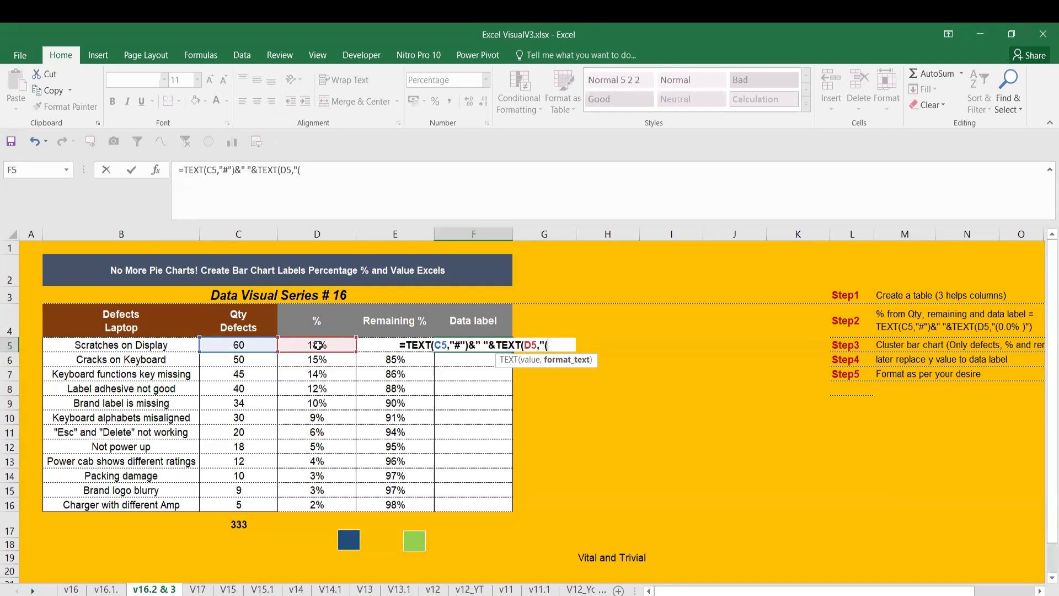
pyautogui.write('0')
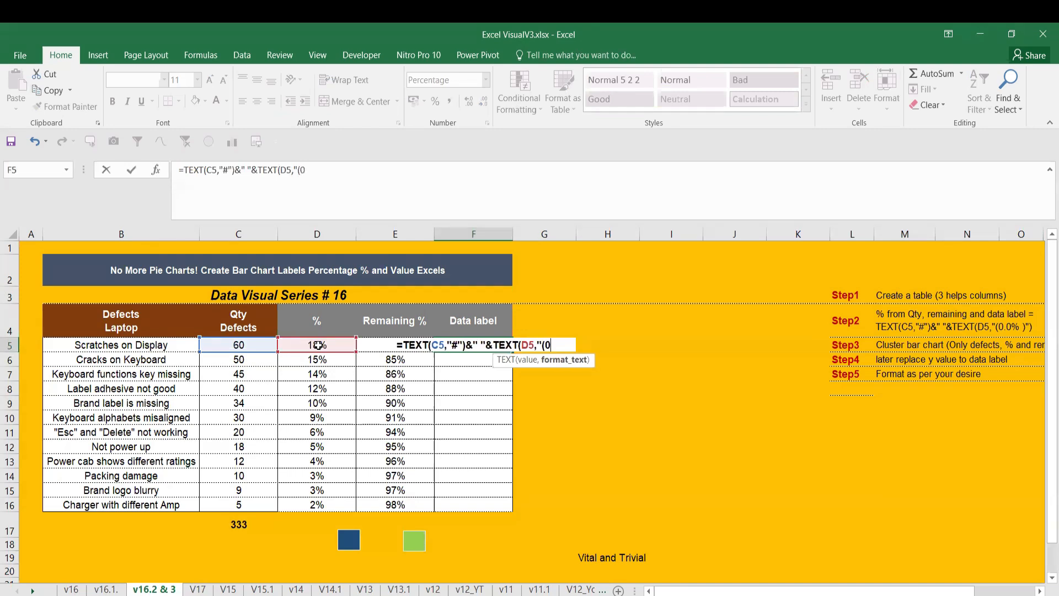
pyautogui.write('.')
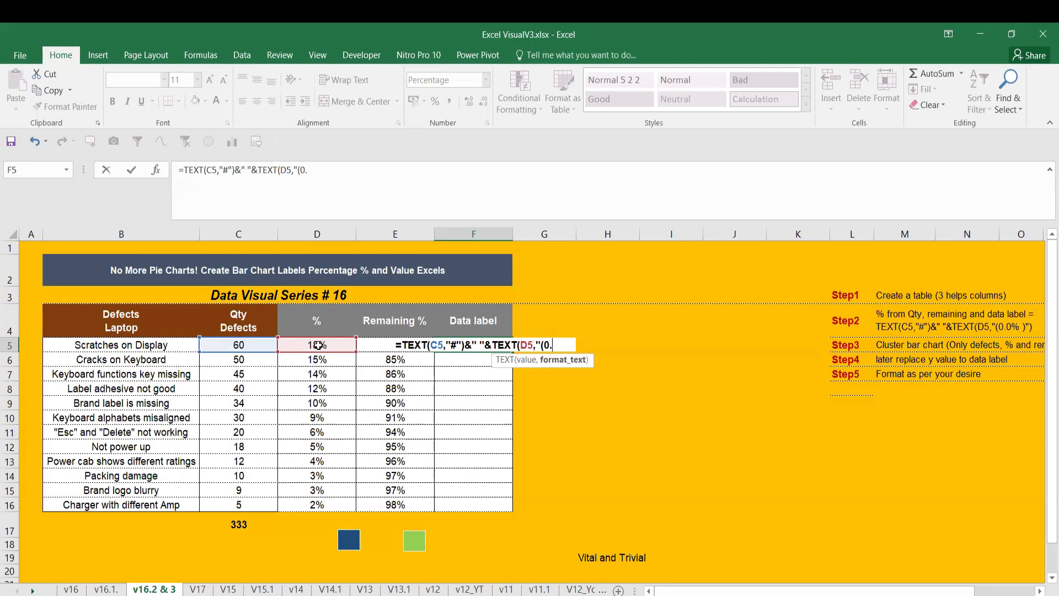
pyautogui.press('BackSpace')
pyautogui.write('%')
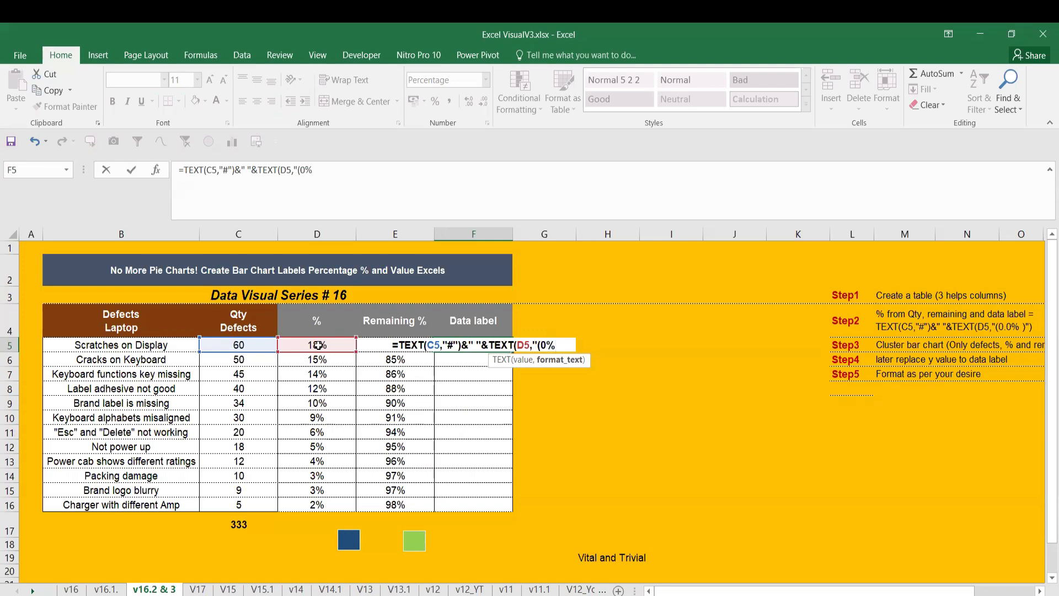
pyautogui.press('BackSpace')
pyautogui.write('.0')
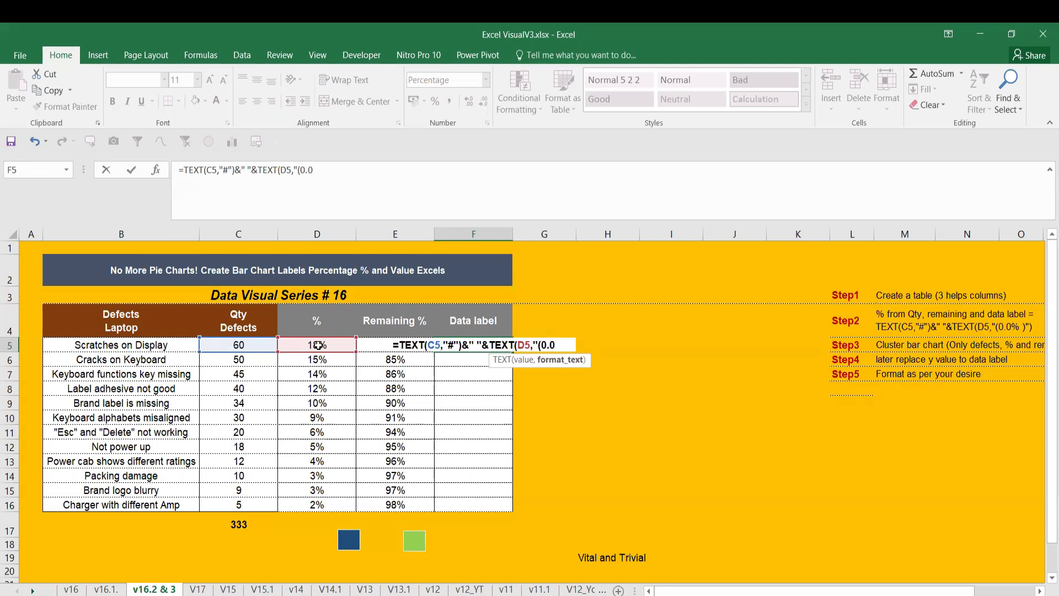
pyautogui.write('%')
pyautogui.press('BackSpace')
pyautogui.write('%')
pyautogui.press('BackSpace')
pyautogui.write('%')
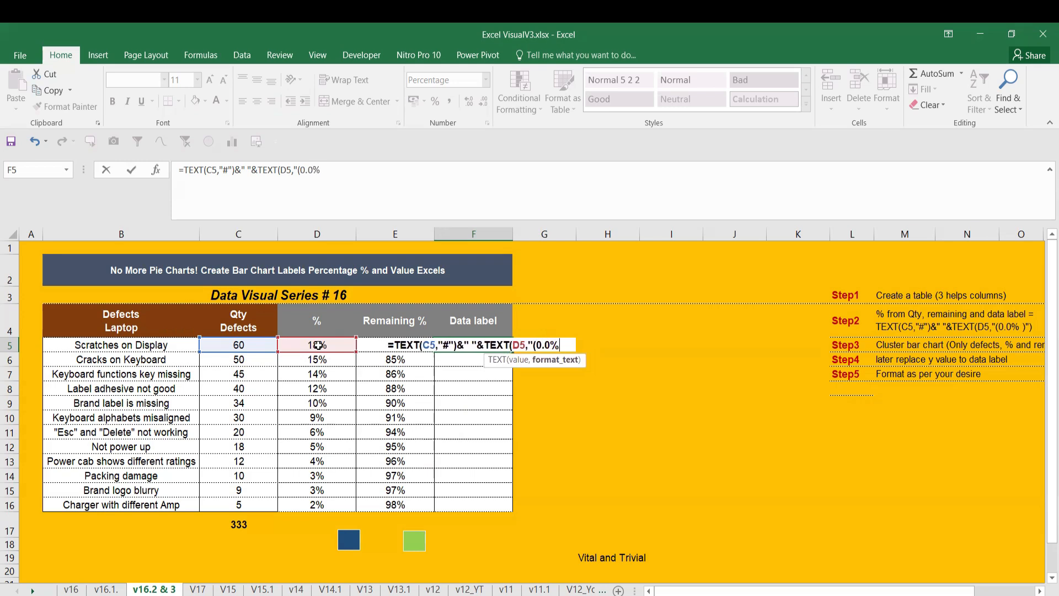
pyautogui.write(')")')
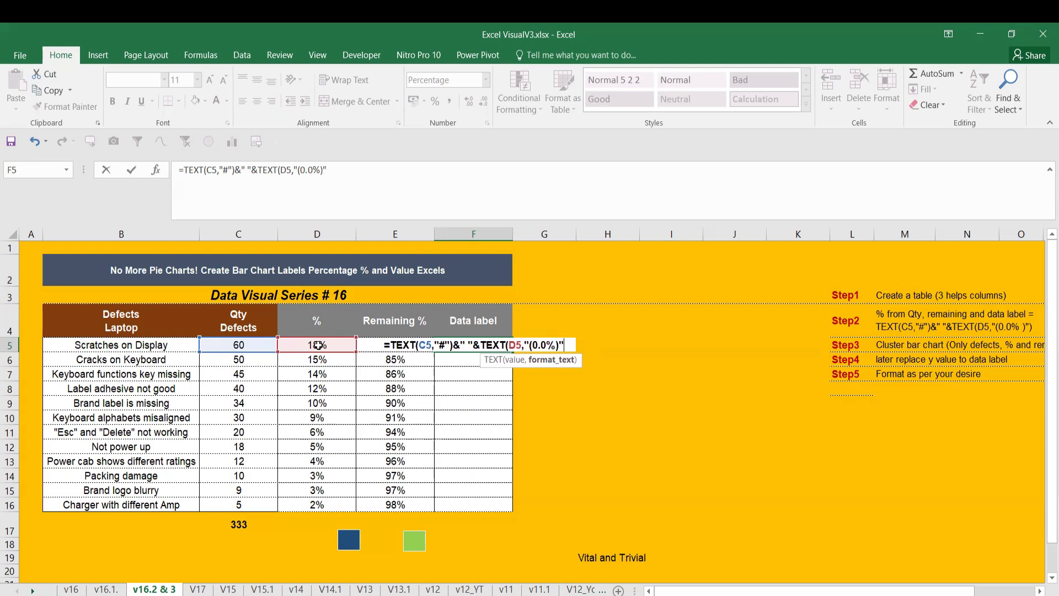
pyautogui.press('Return')
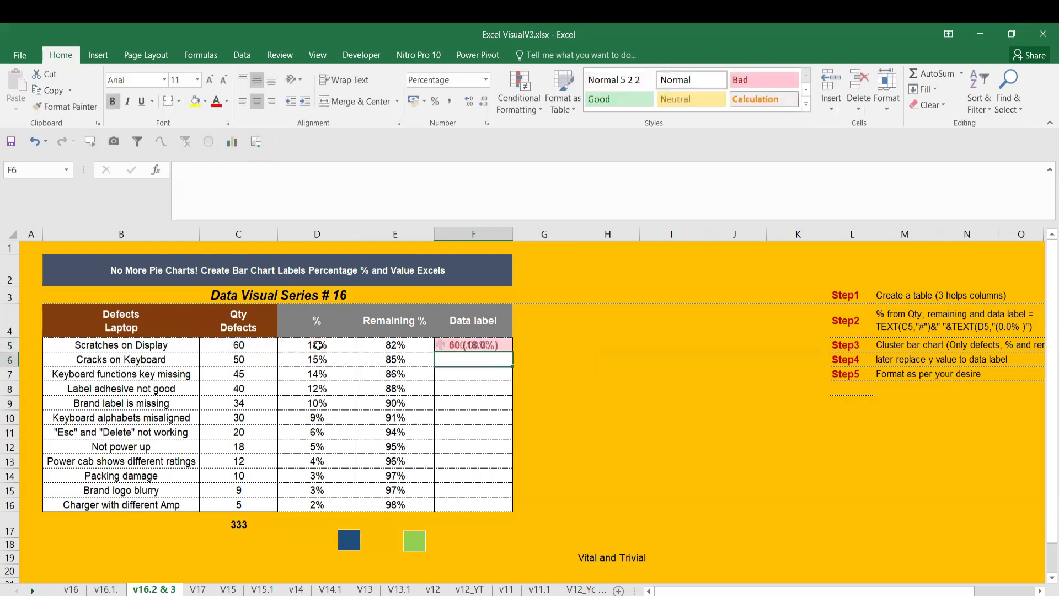
# Step: Compare F5's label with C5 and D5, then change its percentage format to "(0%)" without decimals
pyautogui.click(475, 342)
pyautogui.click(228, 345)
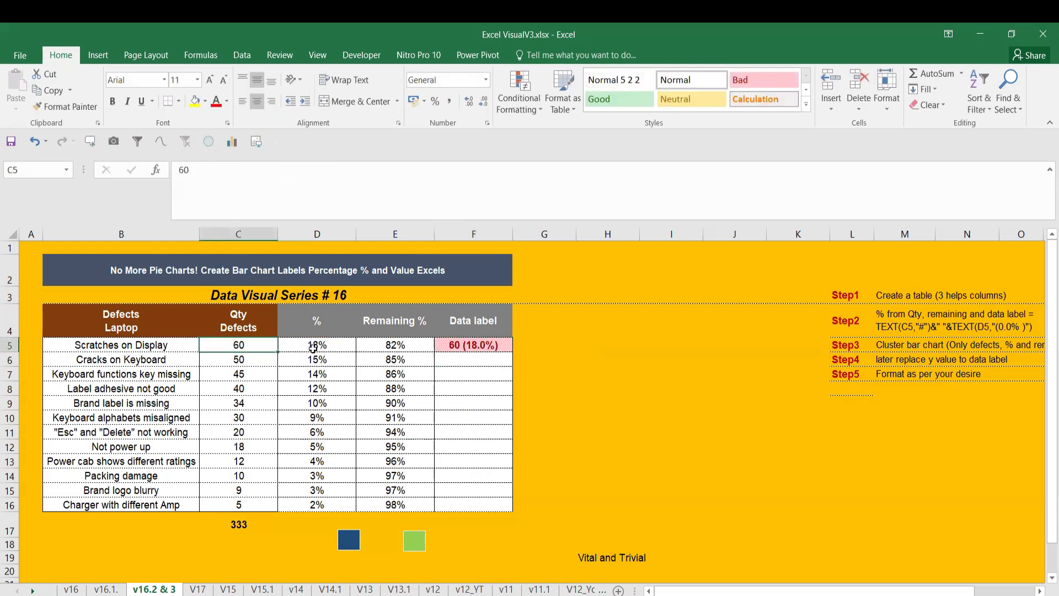
pyautogui.click(328, 344)
pyautogui.click(456, 346)
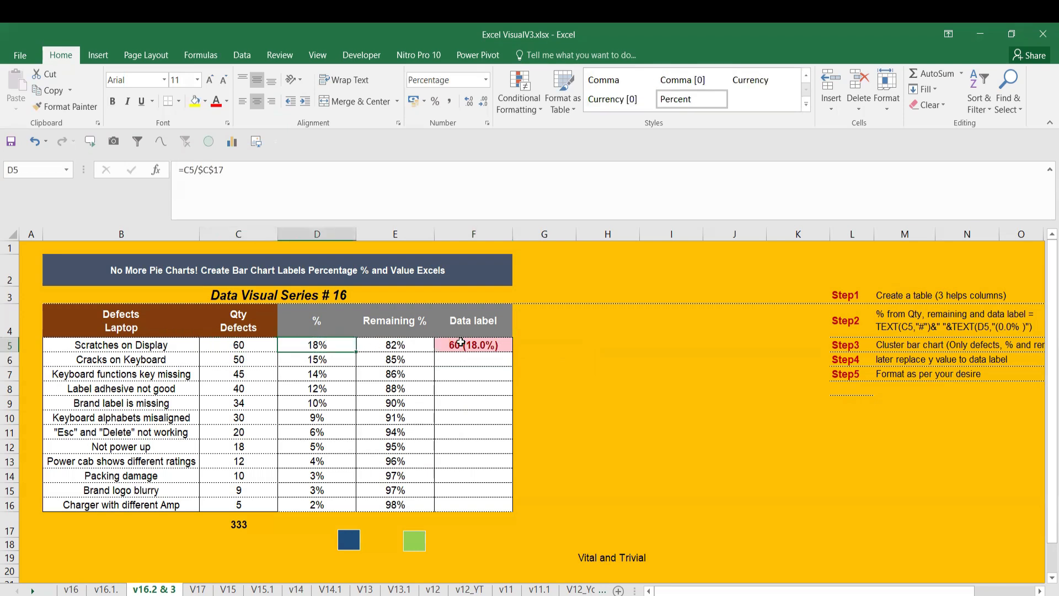
pyautogui.click(313, 171)
pyautogui.press('BackSpace')
pyautogui.press('BackSpace')
pyautogui.press('Return')
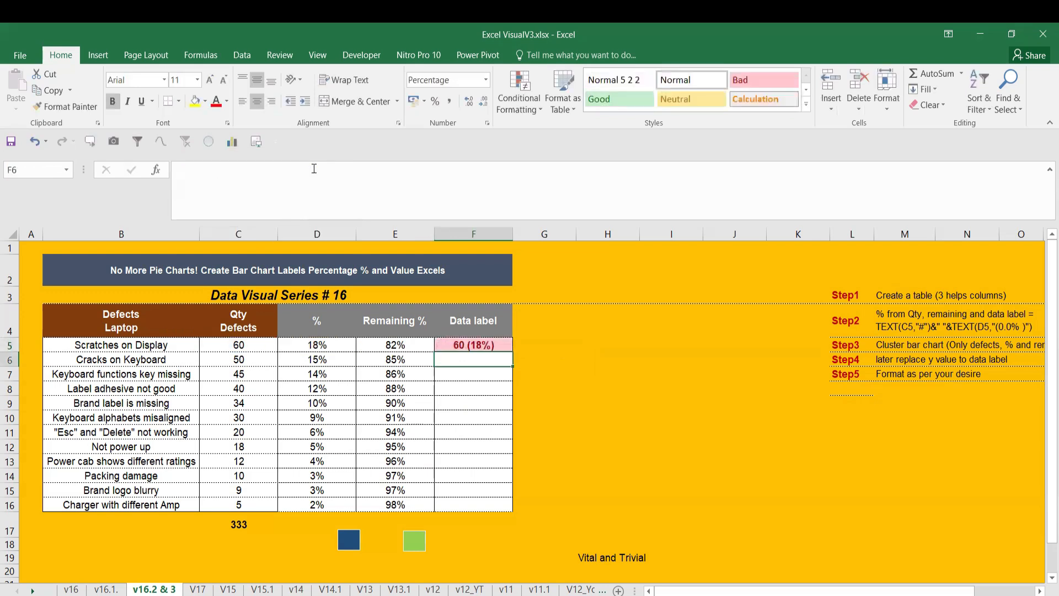
# Step: Fill the Data label formula from F5 down to F16 and check the last row
pyautogui.click(473, 345)
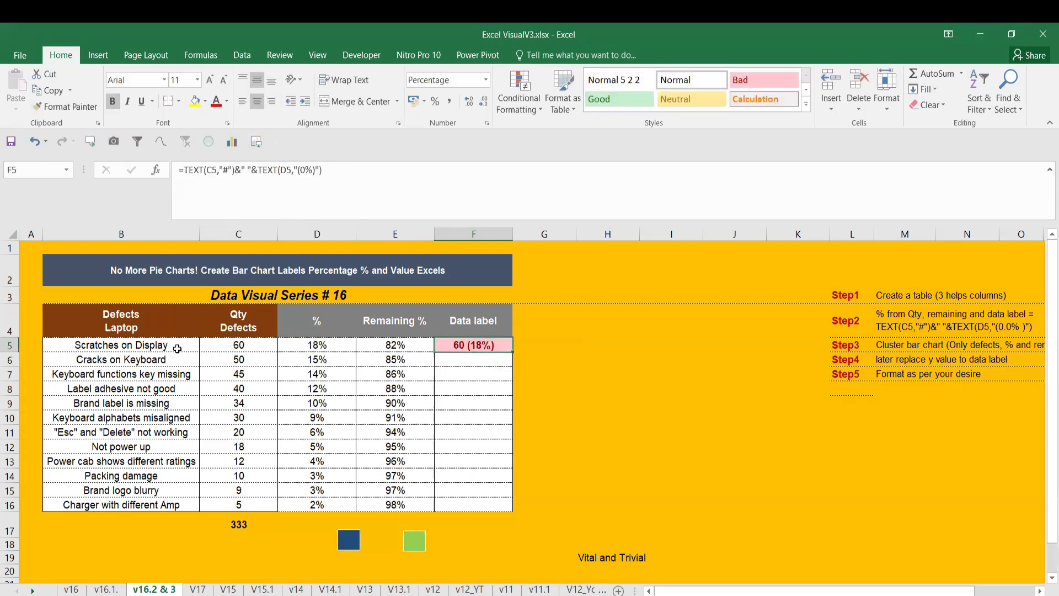
pyautogui.click(185, 350)
pyautogui.click(441, 345)
pyautogui.doubleClick(514, 351)
pyautogui.moveTo(475, 347); pyautogui.dragTo(478, 505)
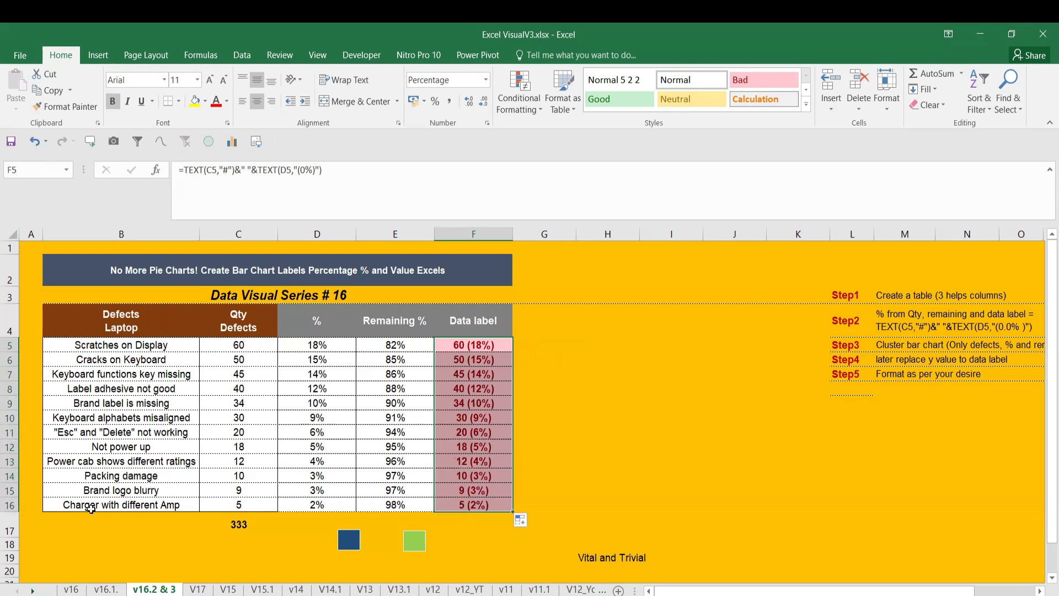
pyautogui.click(453, 503)
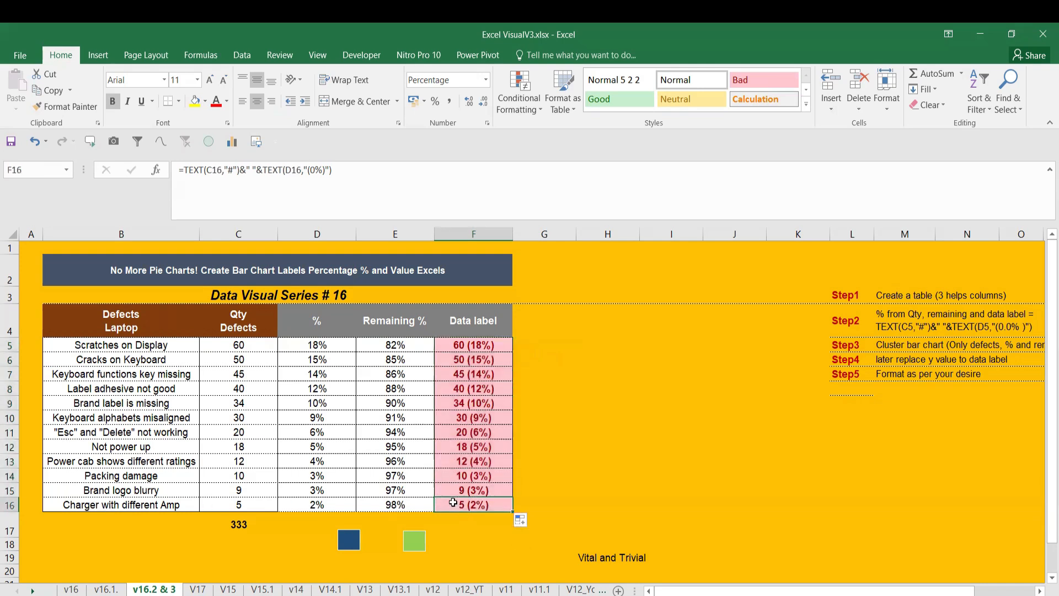
pyautogui.moveTo(117, 327); pyautogui.dragTo(182, 512)
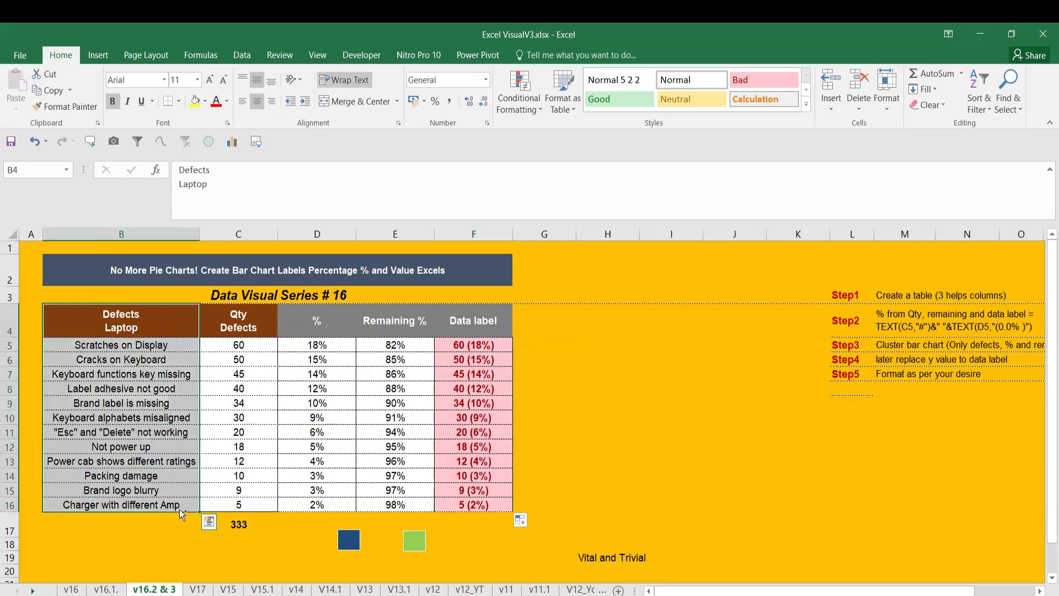
pyautogui.click(235, 363)
pyautogui.click(284, 346)
# Step: Insert a Stacked Bar chart from the Defects Laptop, % and Remaining % columns (B4:B16 and D4:E16) and enlarge it
pyautogui.moveTo(165, 319); pyautogui.dragTo(180, 505)
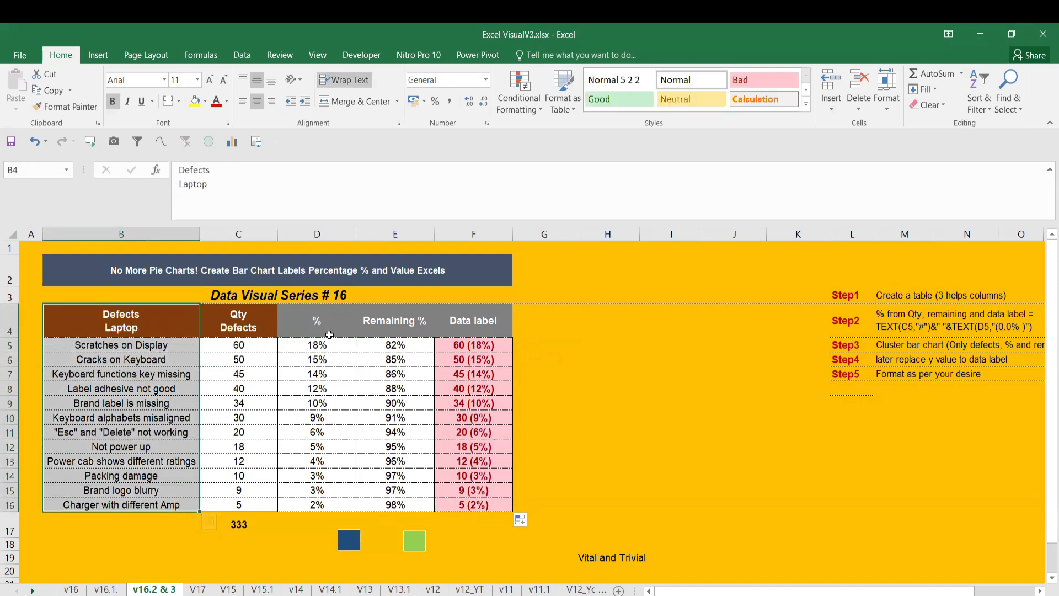
pyautogui.moveTo(316, 321); pyautogui.dragTo(406, 505)
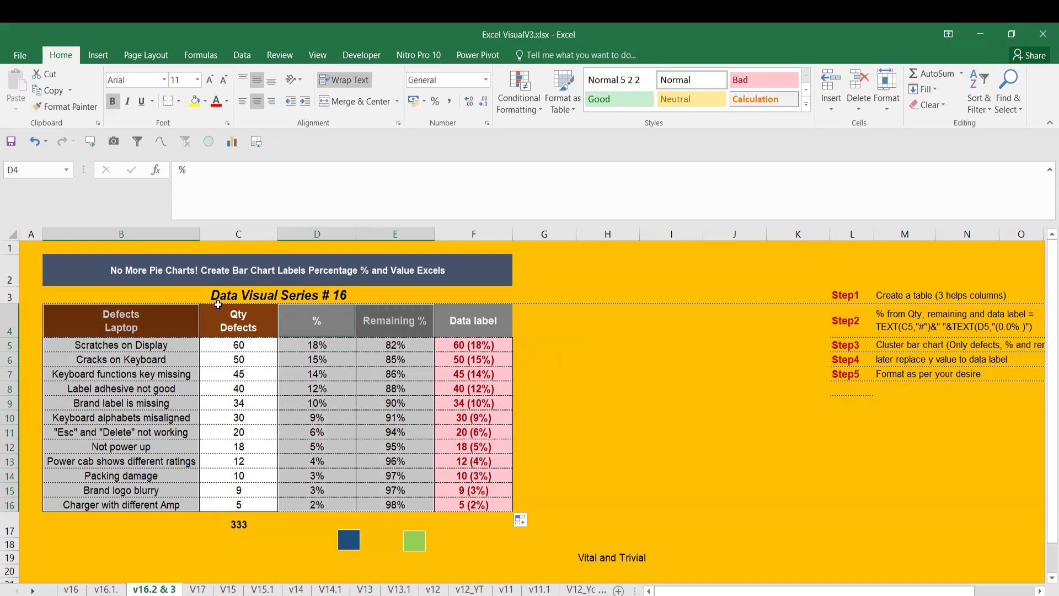
pyautogui.click(104, 57)
pyautogui.click(448, 110)
pyautogui.click(206, 118)
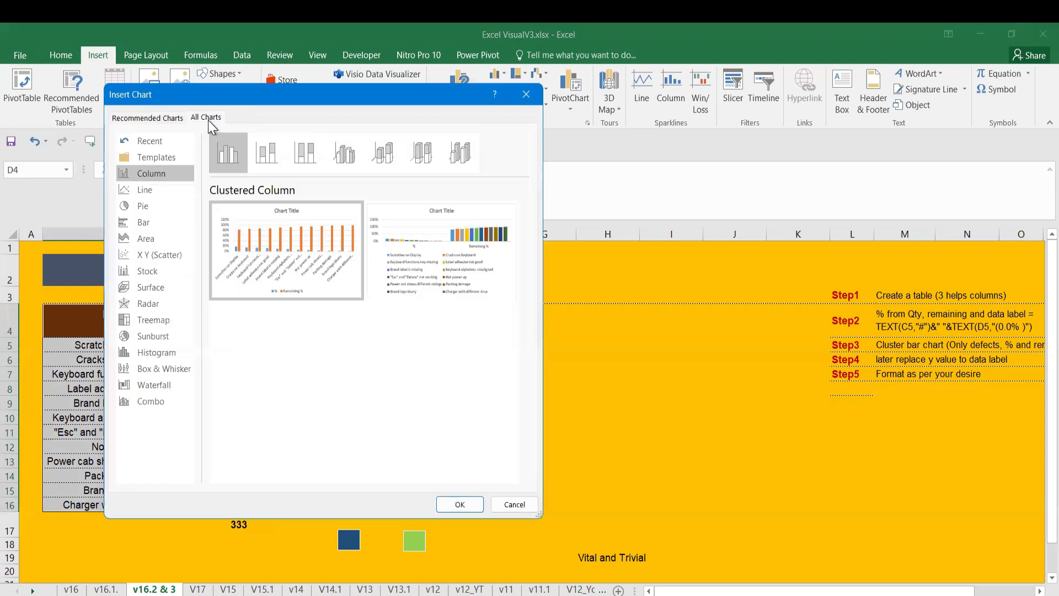
pyautogui.click(150, 221)
pyautogui.click(266, 153)
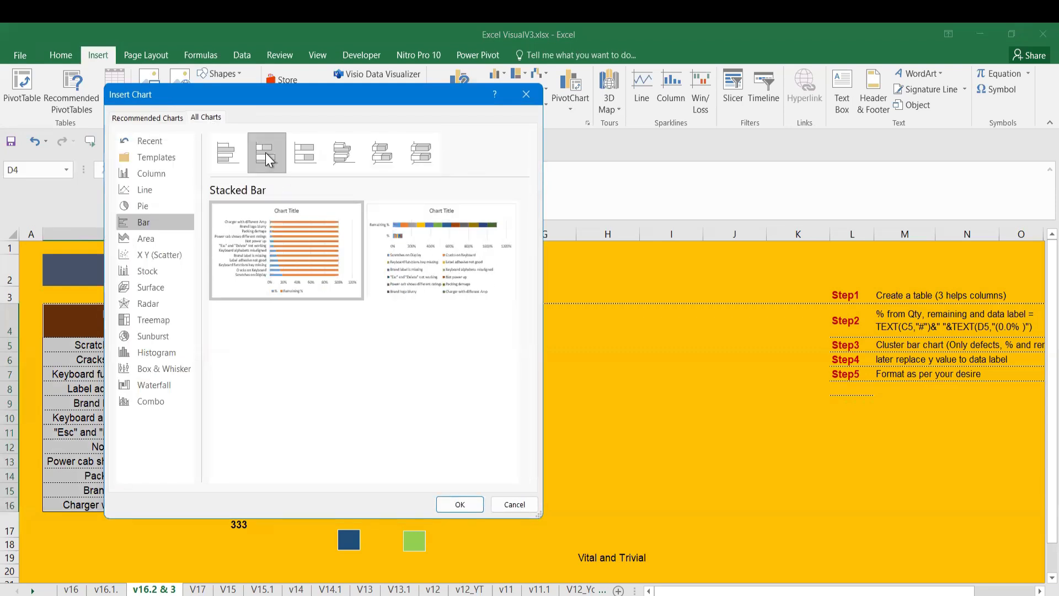
pyautogui.click(452, 504)
pyautogui.moveTo(745, 492); pyautogui.dragTo(826, 522)
# Step: Set the maximum bound of the chart's horizontal axis to 1
pyautogui.rightClick(758, 493)
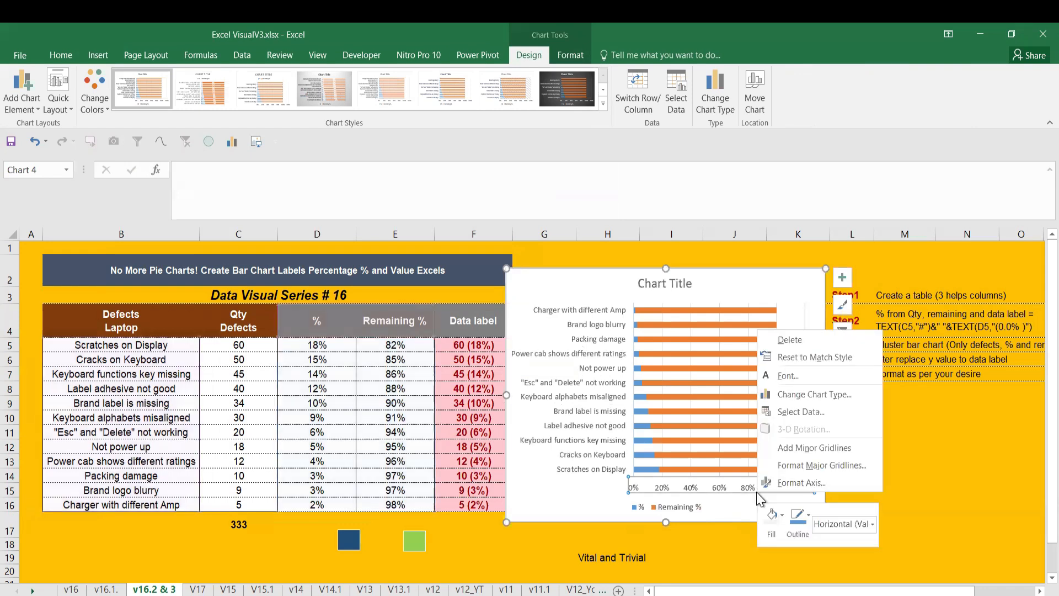
pyautogui.click(773, 484)
pyautogui.click(981, 365)
pyautogui.press('BackSpace')
pyautogui.write('2')
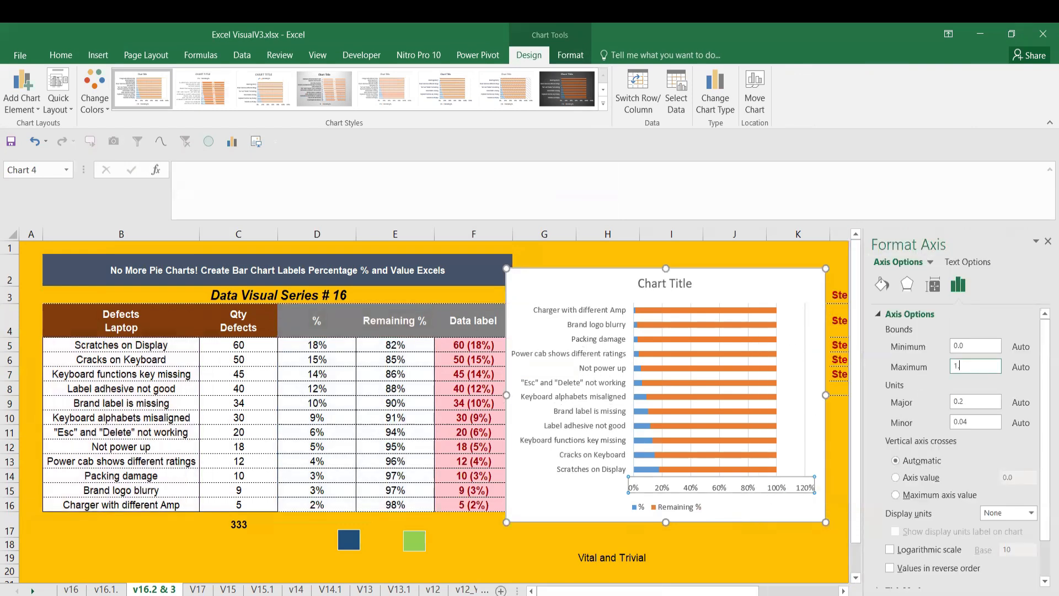
pyautogui.click(715, 552)
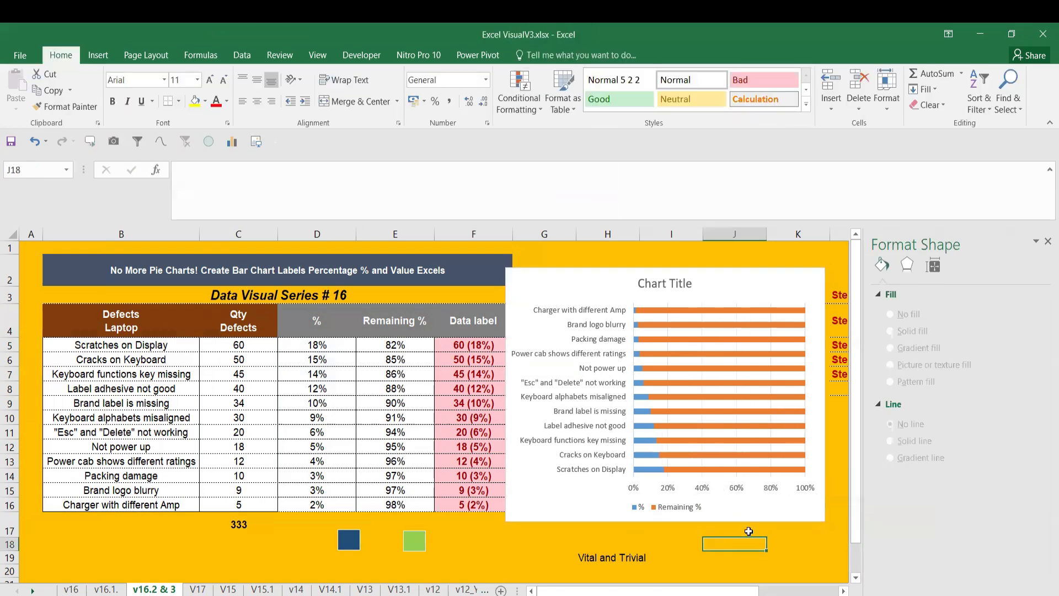
# Step: Move the chart so that it spans columns E to I beside the defect names
pyautogui.click(746, 490)
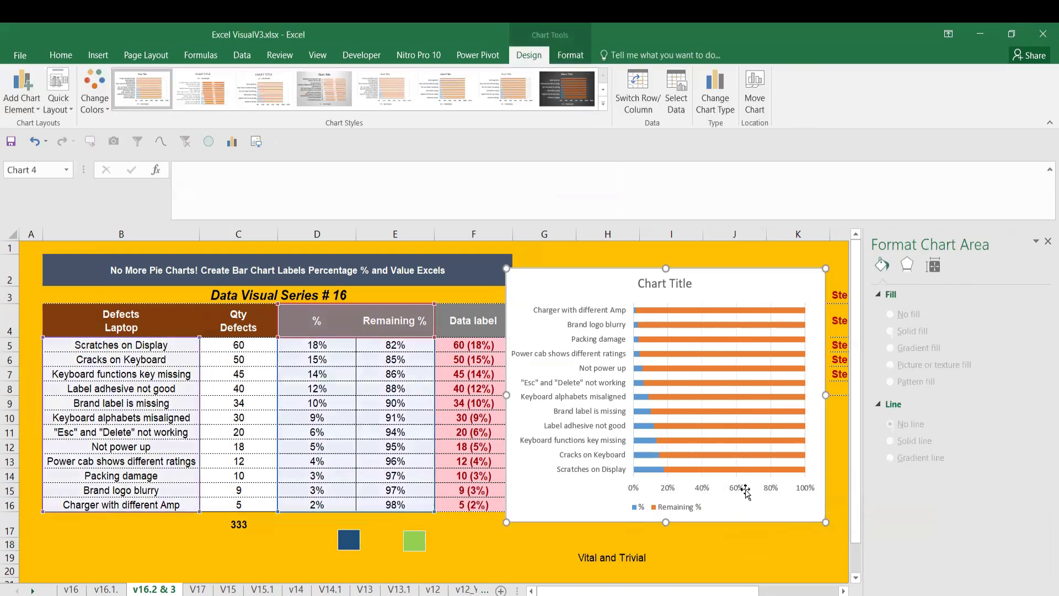
pyautogui.click(668, 491)
pyautogui.moveTo(769, 289); pyautogui.dragTo(643, 288)
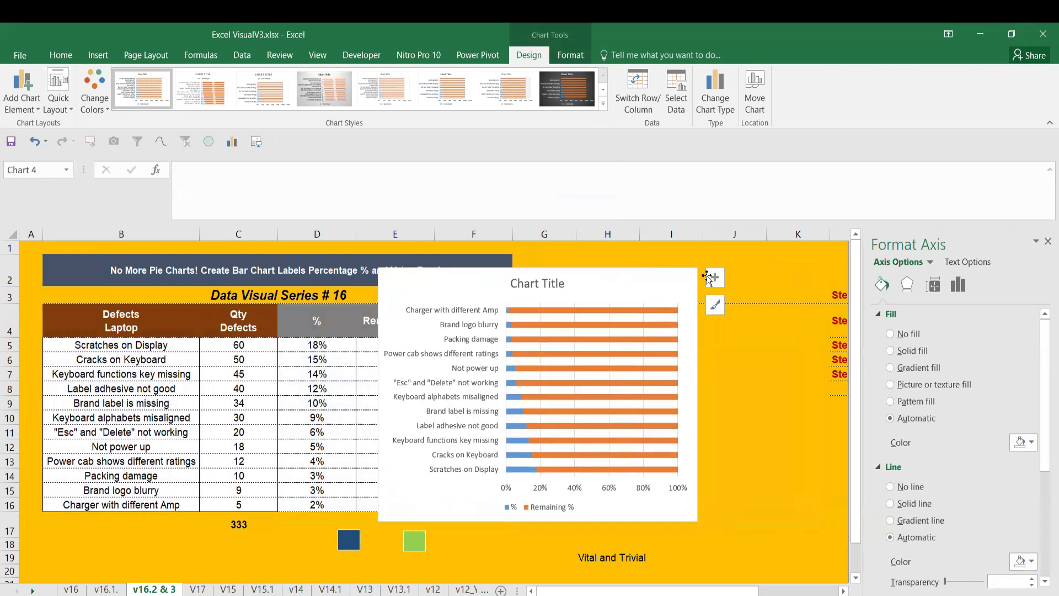
# Step: Add data labels to both chart series, leave the data table off and remove the gridlines
pyautogui.click(719, 277)
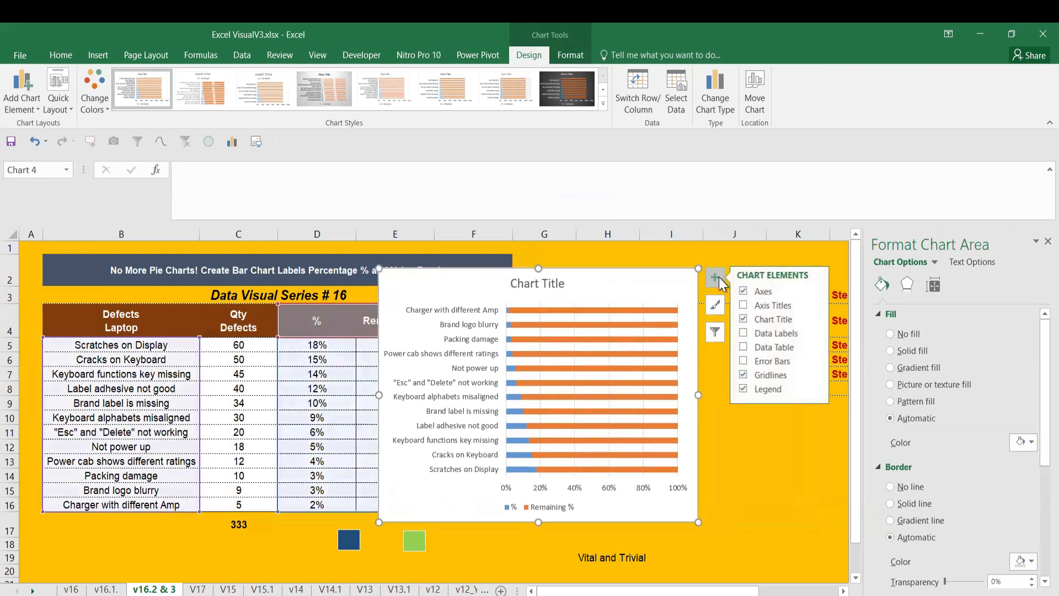
pyautogui.click(746, 346)
pyautogui.click(744, 346)
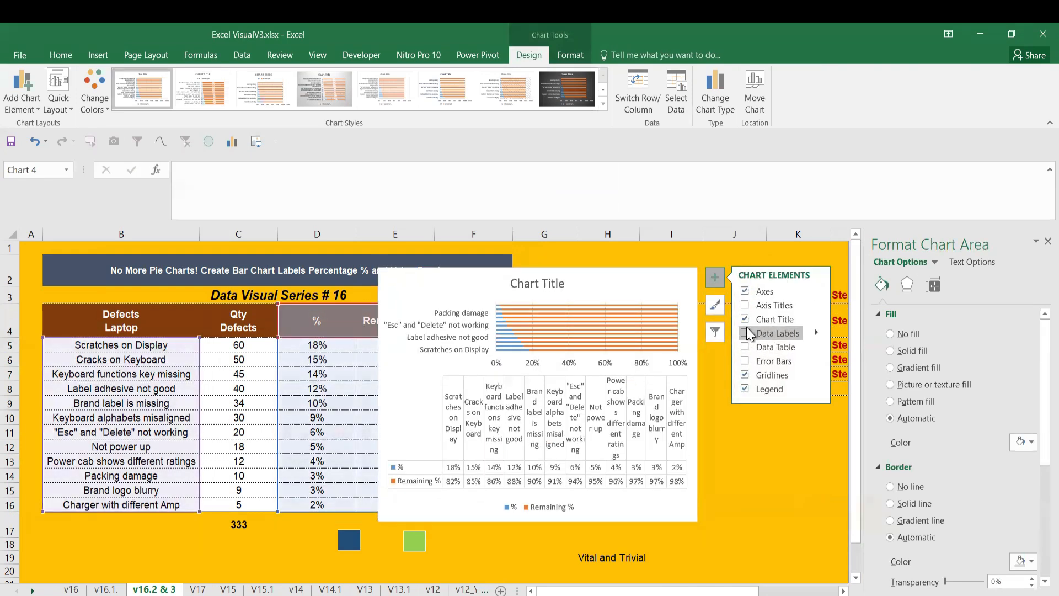
pyautogui.click(745, 334)
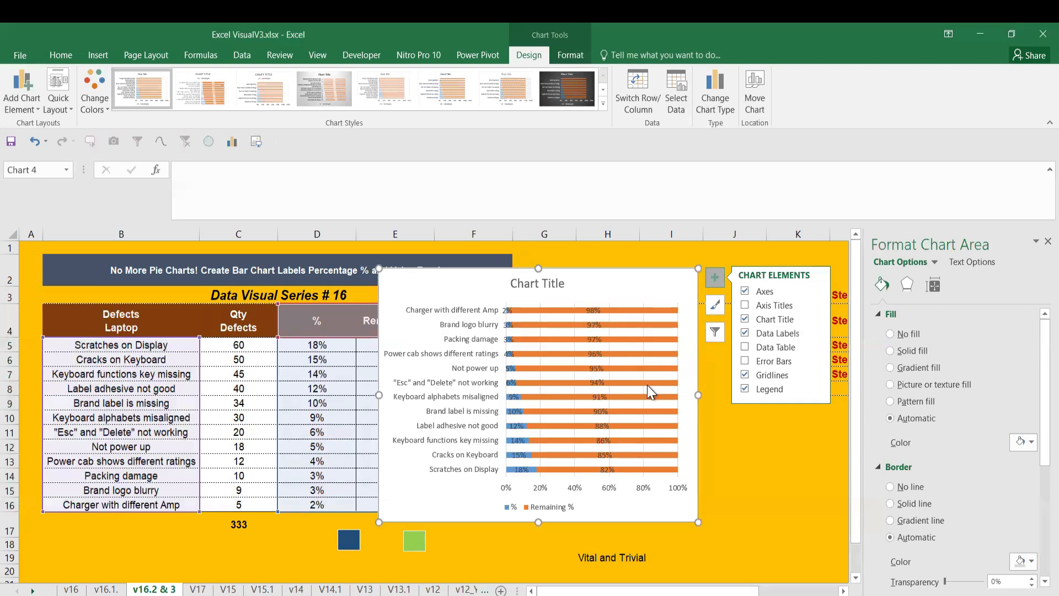
pyautogui.click(745, 375)
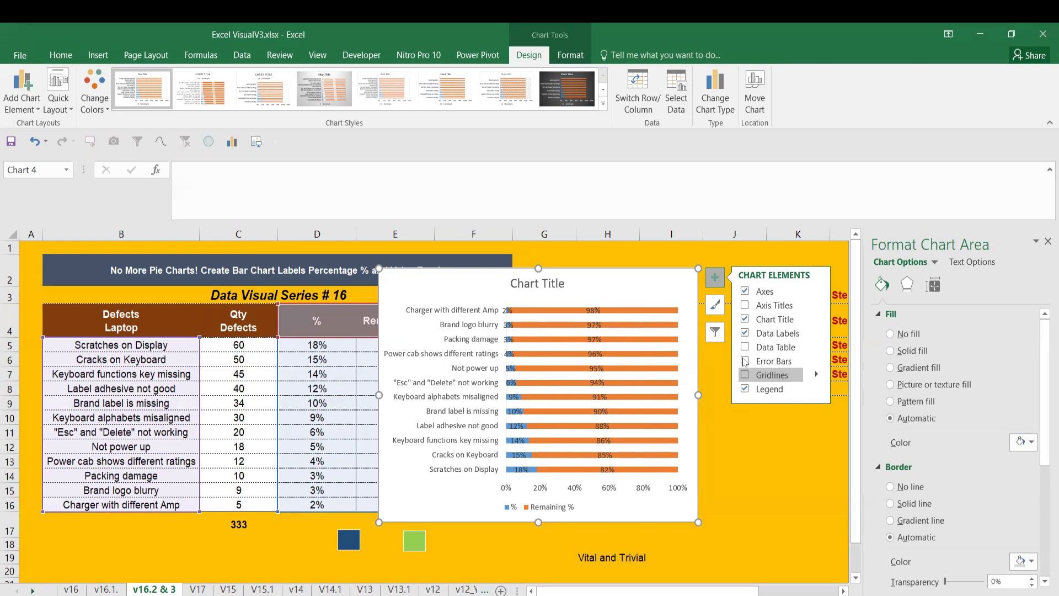
# Step: Link the chart title to the heading in cells B2:F2 on sheet v16.2 & 3
pyautogui.click(547, 285)
pyautogui.tripleClick(548, 286)
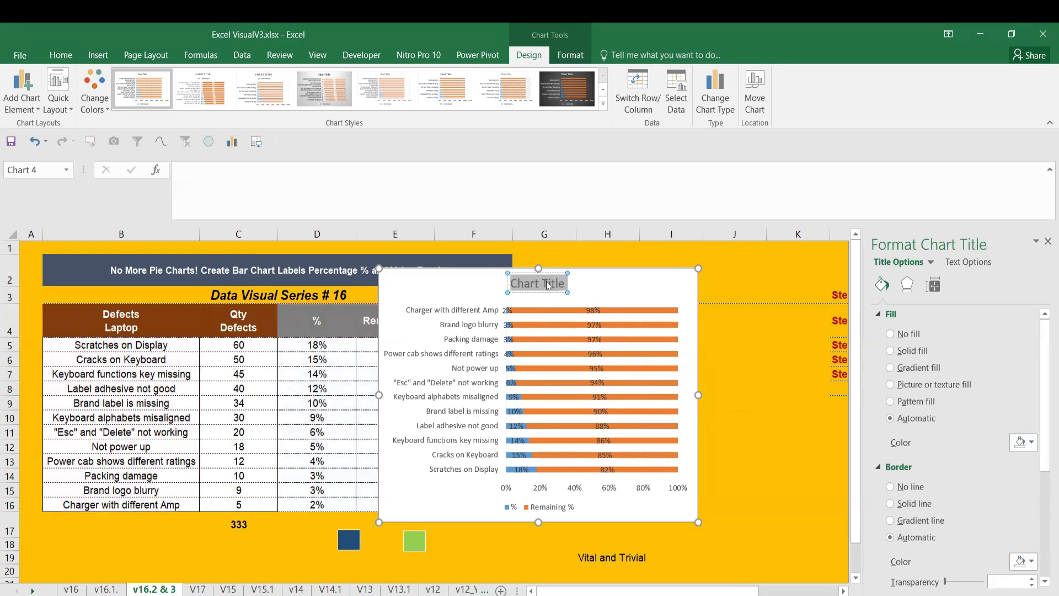
pyautogui.write('=')
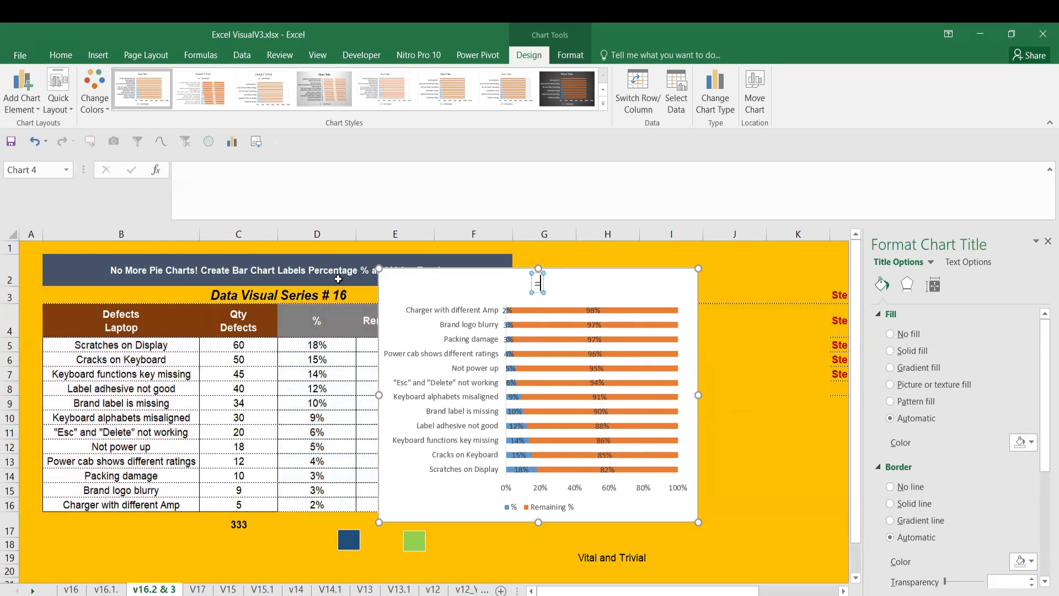
pyautogui.click(295, 266)
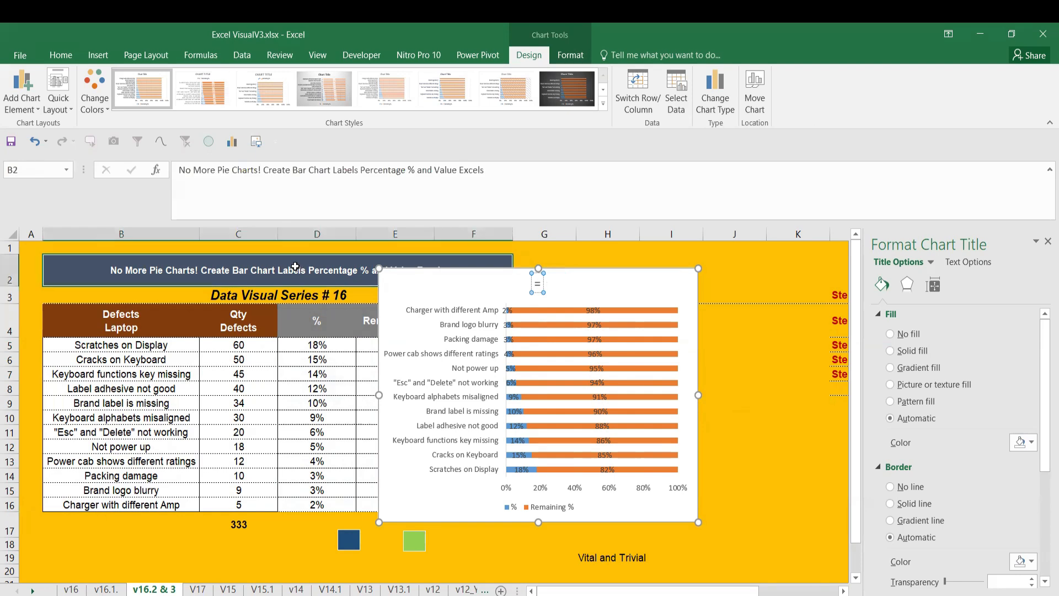
pyautogui.click(532, 284)
pyautogui.click(447, 200)
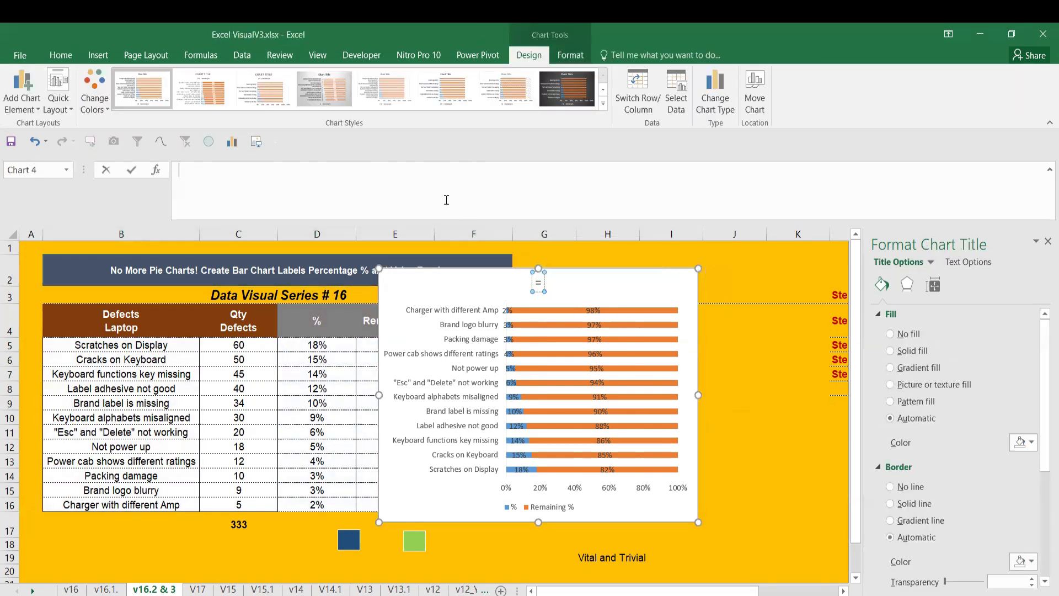
pyautogui.click(175, 264)
pyautogui.press('Return')
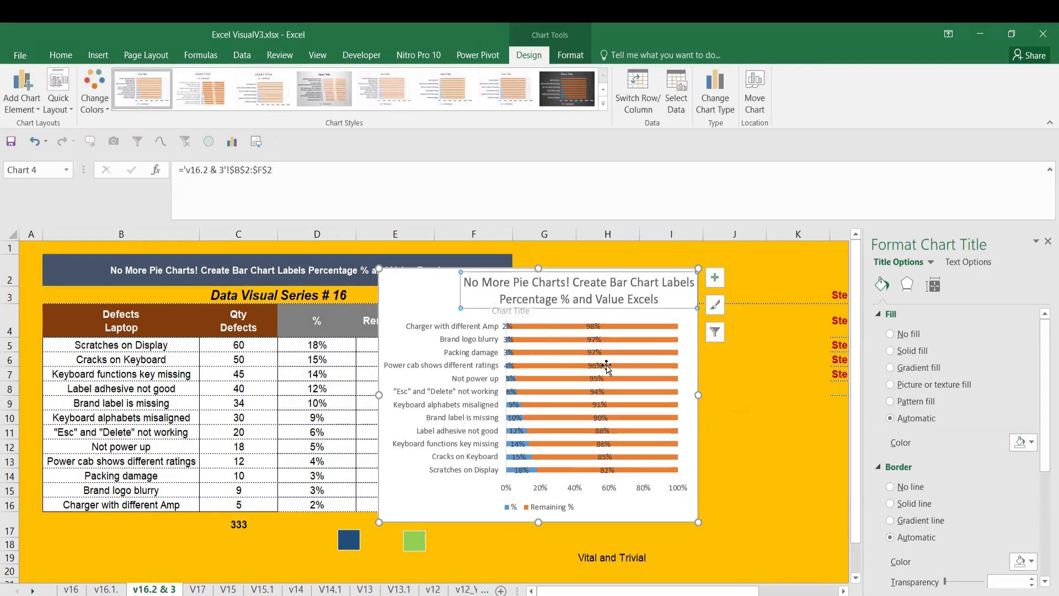
# Step: Reposition the chart slightly and enlarge it so that it extends to about the end of column K and row 17
pyautogui.click(656, 514)
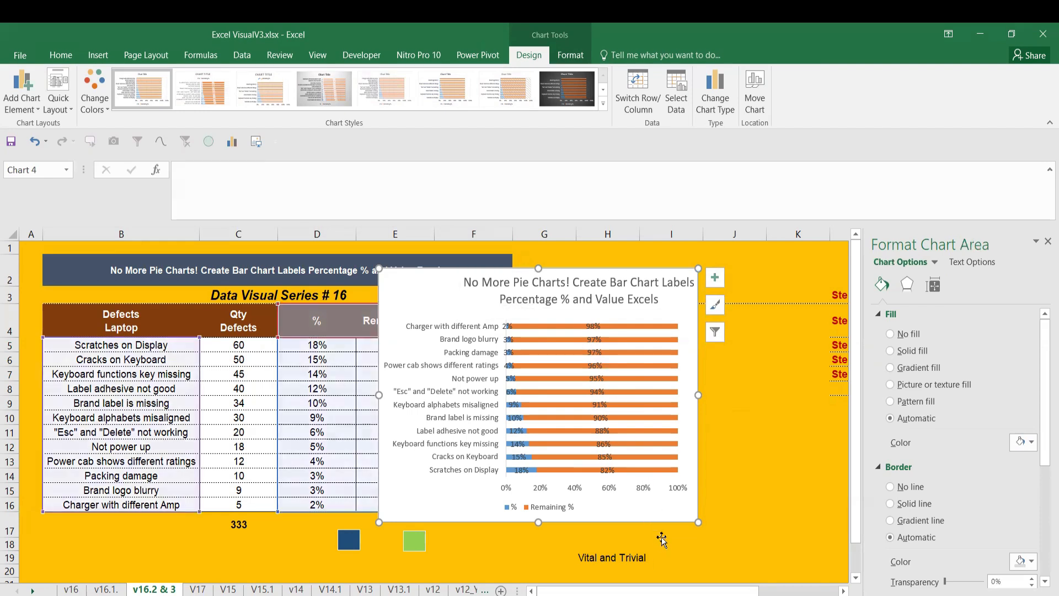
pyautogui.moveTo(653, 520); pyautogui.dragTo(765, 507)
pyautogui.moveTo(640, 504); pyautogui.dragTo(805, 537)
# Step: Delete the chart's legend and its horizontal percentage axis
pyautogui.click(603, 525)
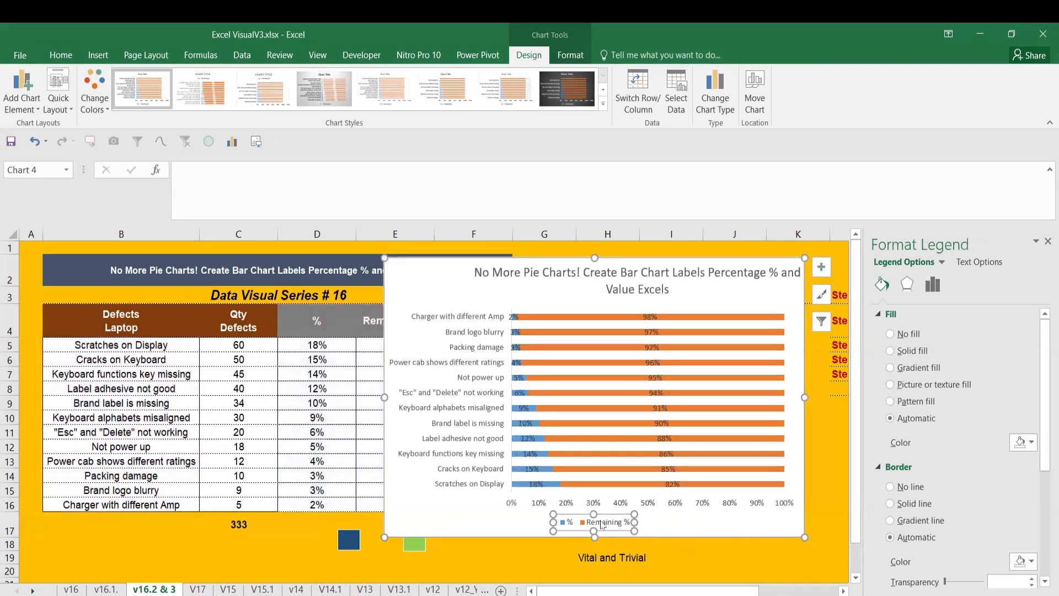
pyautogui.press('Delete')
pyautogui.click(600, 527)
pyautogui.press('Delete')
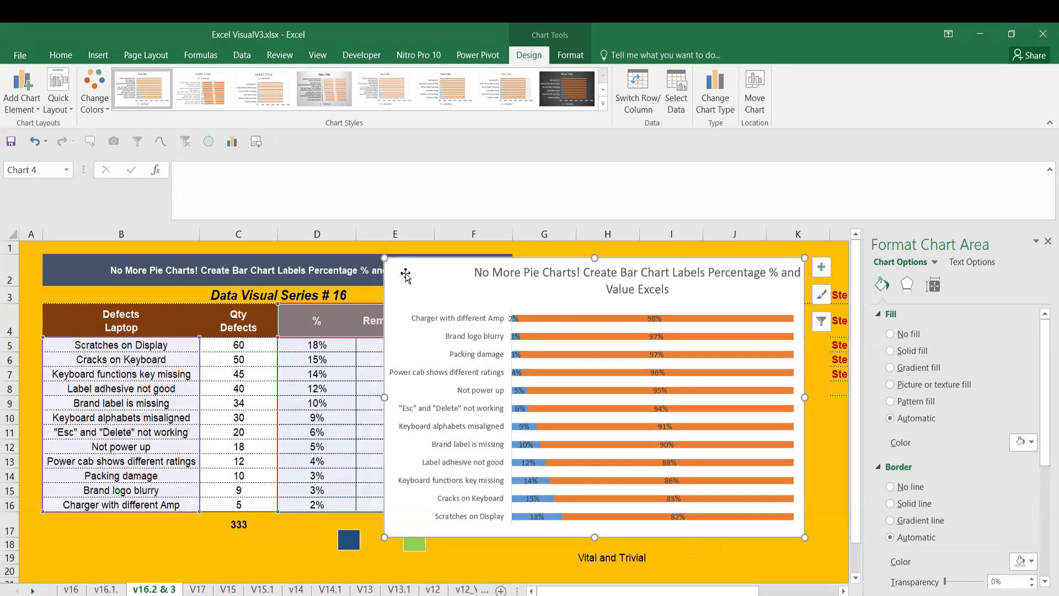
# Step: Set the font of the whole chart to Arial
pyautogui.click(60, 55)
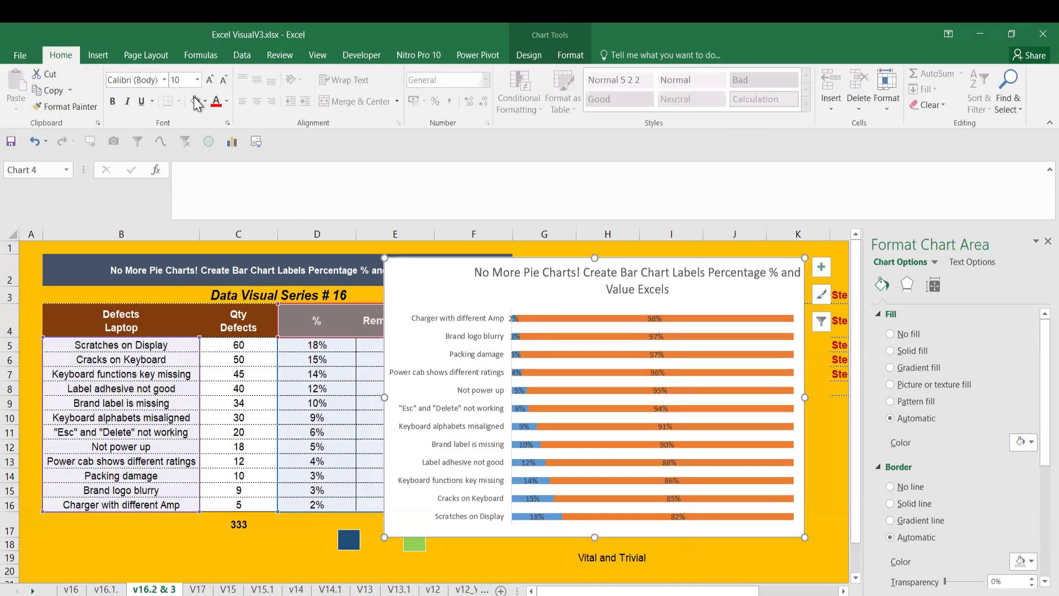
pyautogui.click(163, 80)
pyautogui.click(155, 204)
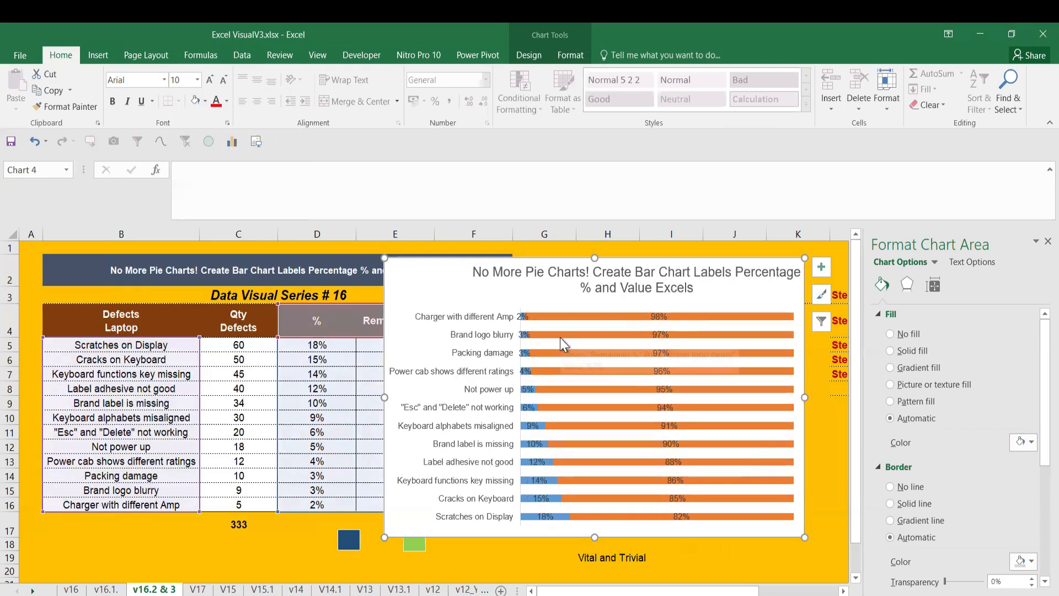
# Step: Fill the Remaining % series bars with the lightest grey shade of the white theme color
pyautogui.click(685, 318)
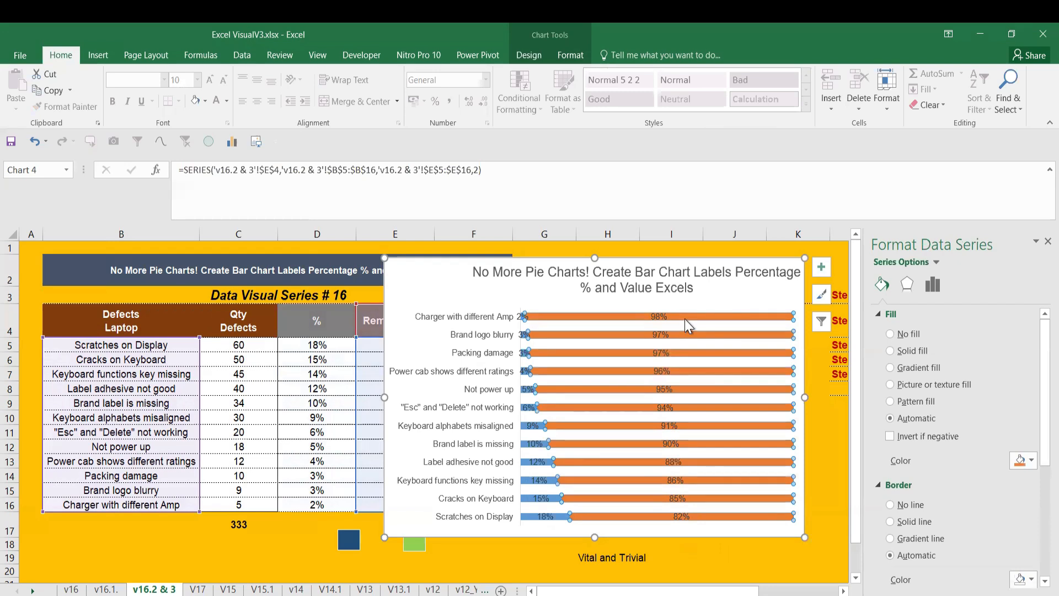
pyautogui.click(1030, 461)
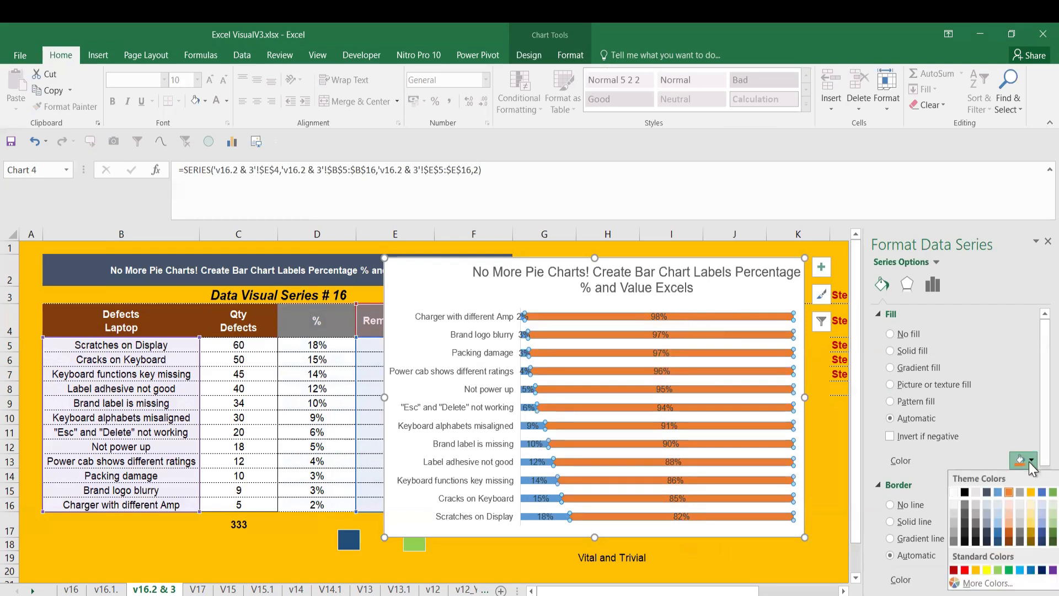
pyautogui.click(952, 505)
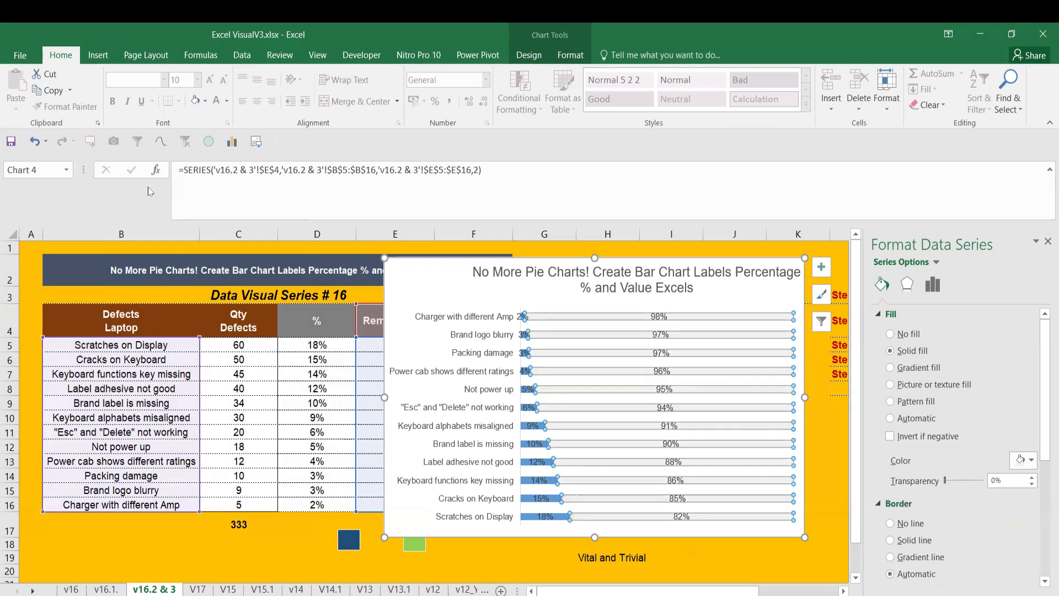
pyautogui.click(205, 100)
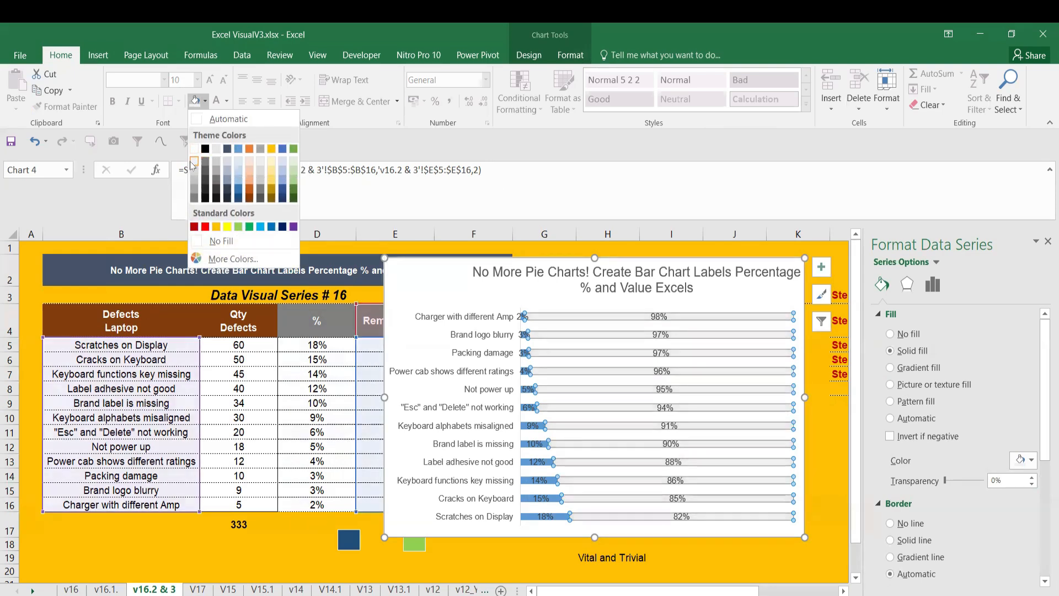
pyautogui.click(195, 161)
# Step: Set the gap width of the bar series to 10%
pyautogui.click(928, 284)
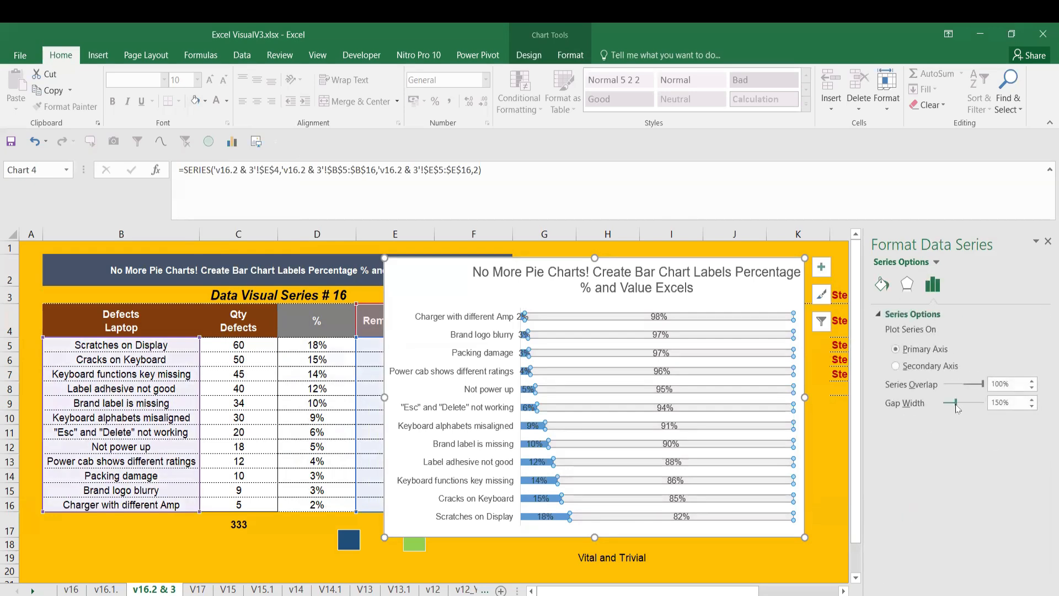
pyautogui.moveTo(954, 409); pyautogui.dragTo(947, 414)
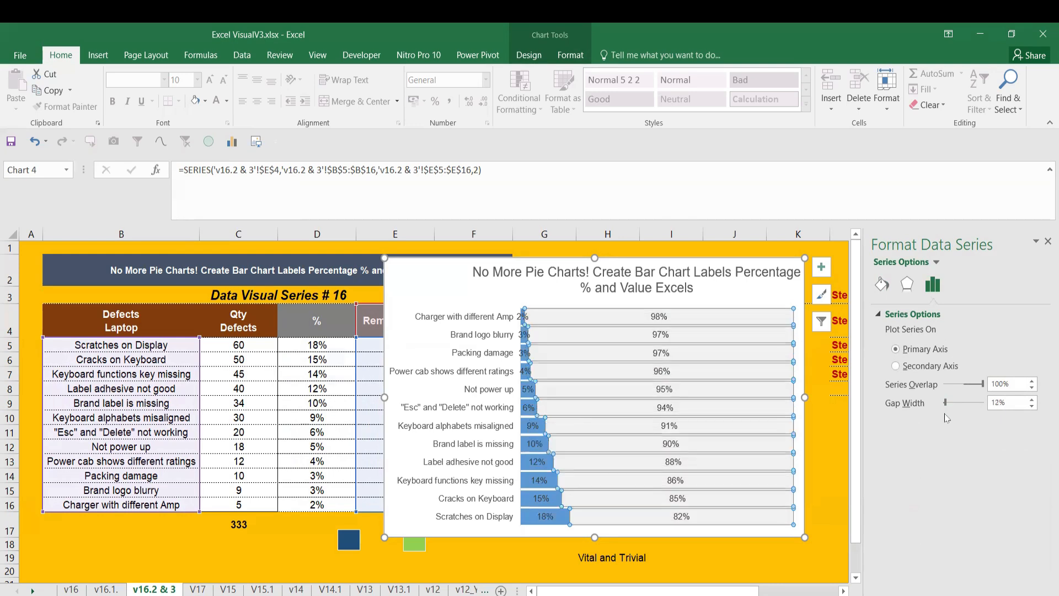
pyautogui.click(1012, 400)
pyautogui.click(662, 316)
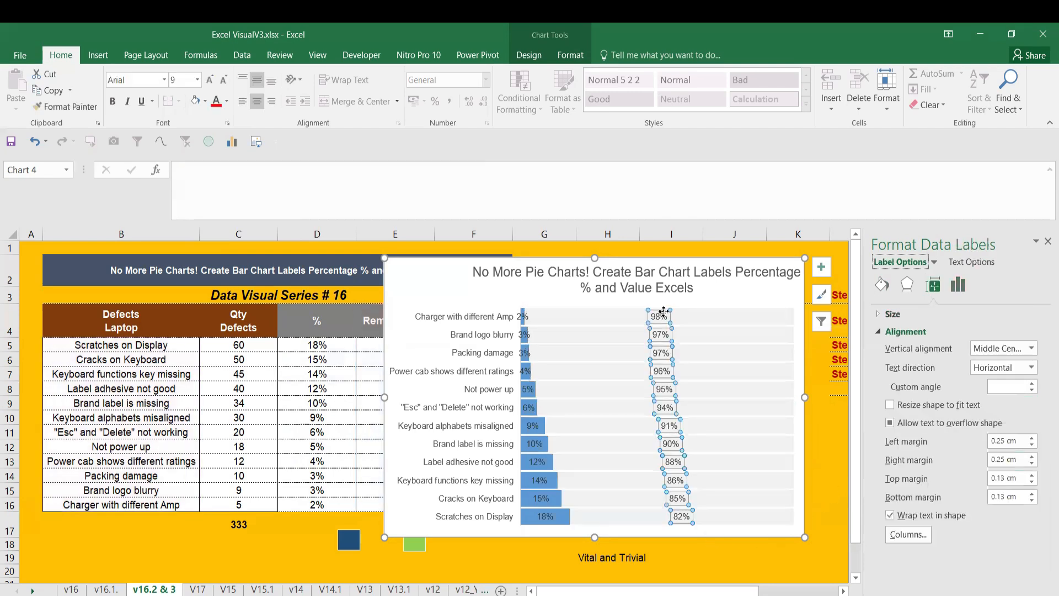
pyautogui.click(521, 317)
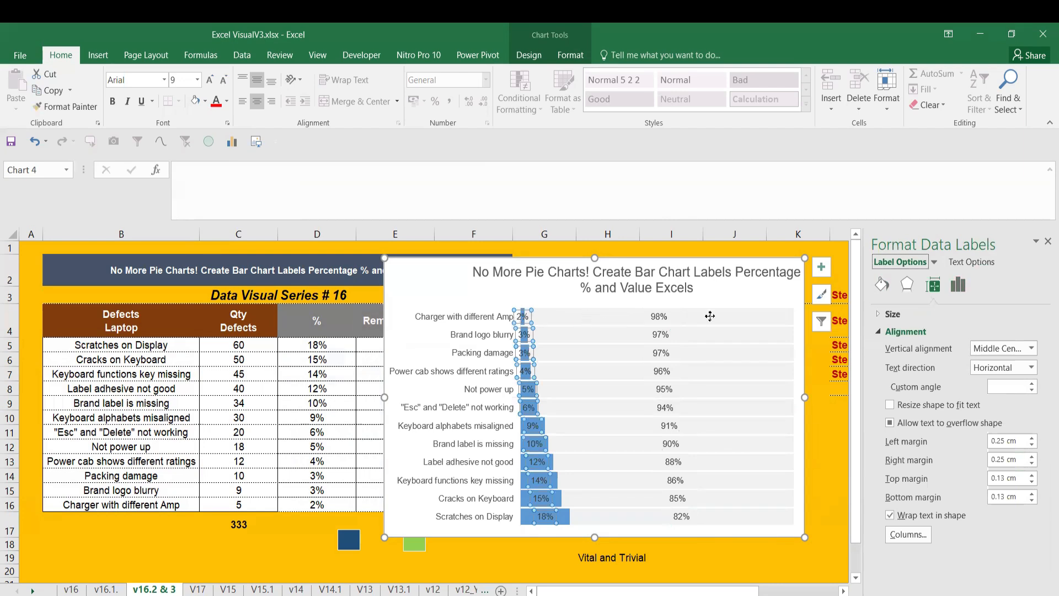
pyautogui.click(654, 320)
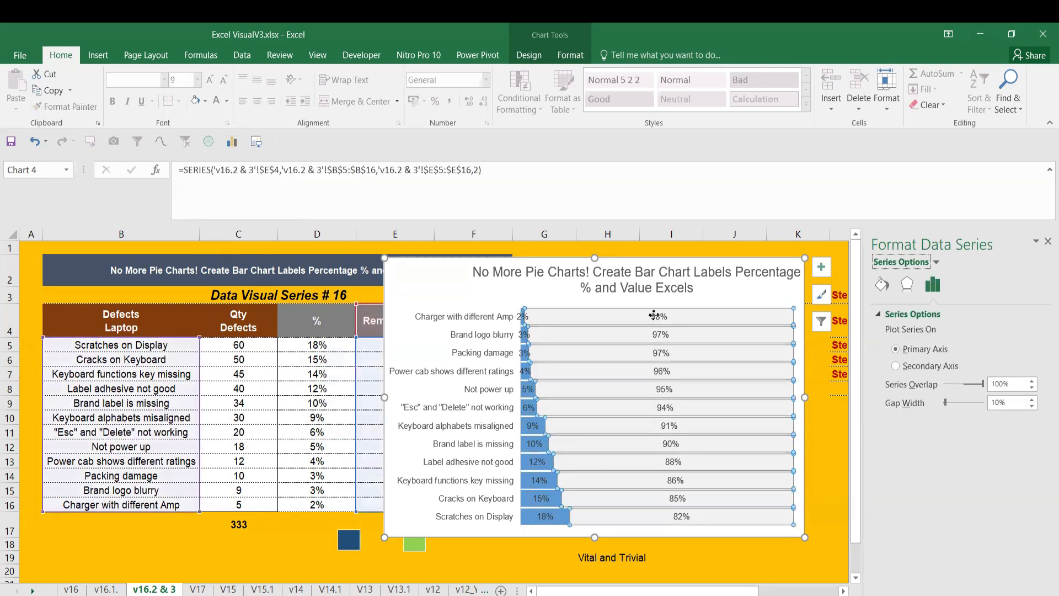
pyautogui.click(654, 315)
pyautogui.rightClick(654, 315)
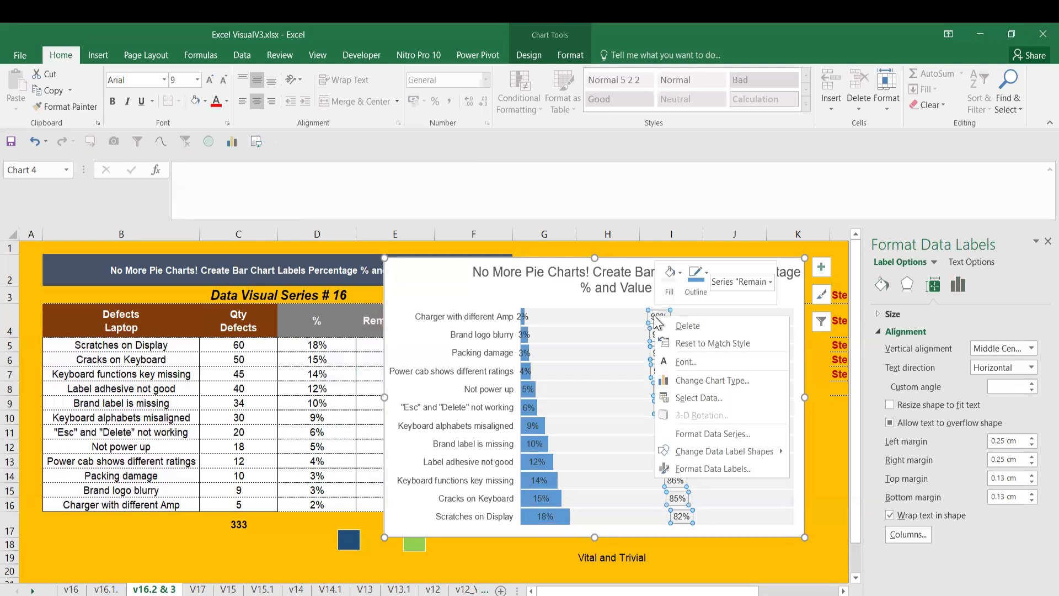
pyautogui.click(704, 468)
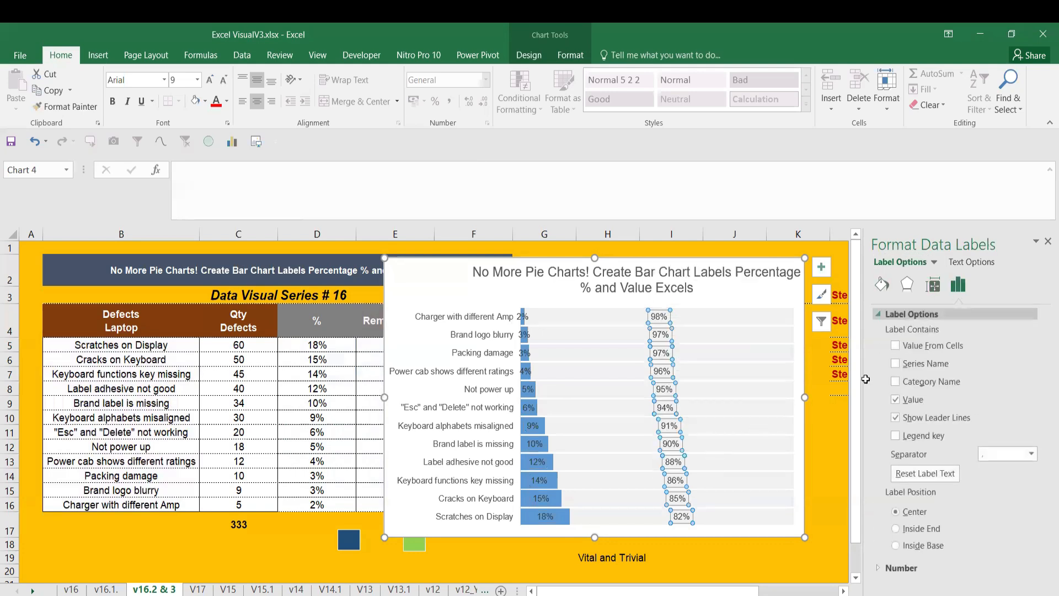
pyautogui.click(895, 346)
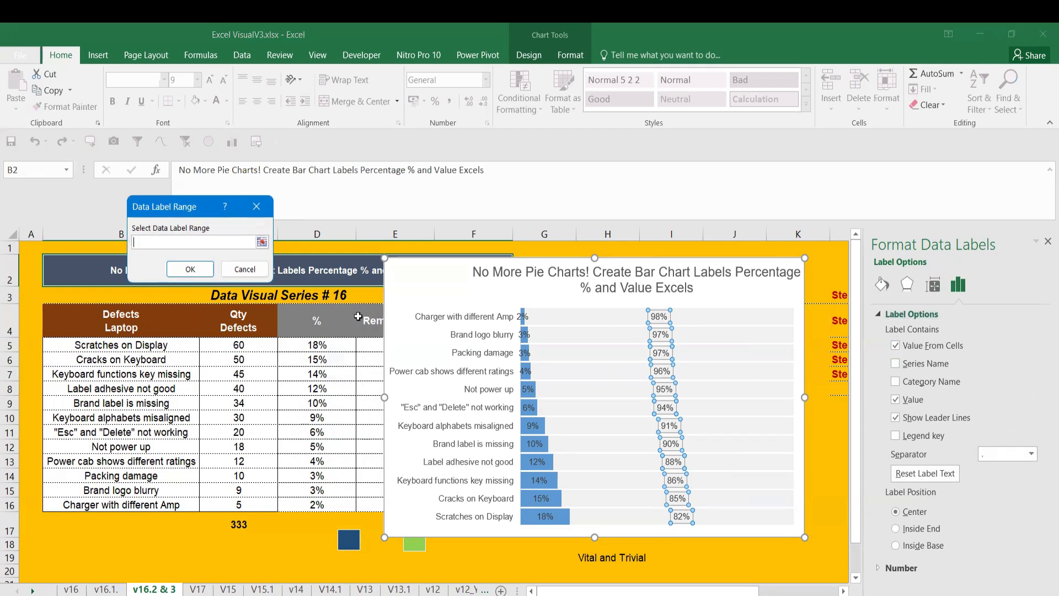
pyautogui.click(359, 344)
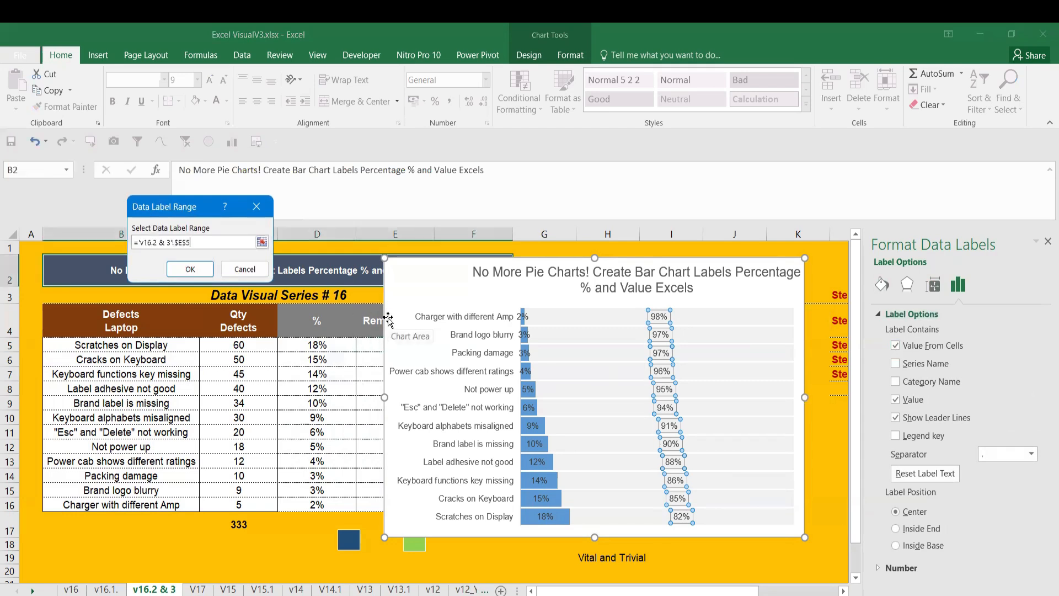
pyautogui.press('Escape')
# Step: Move the chart over to start at column G, clear of the Data label column, and delete the % series' data labels
pyautogui.moveTo(406, 278); pyautogui.dragTo(535, 277)
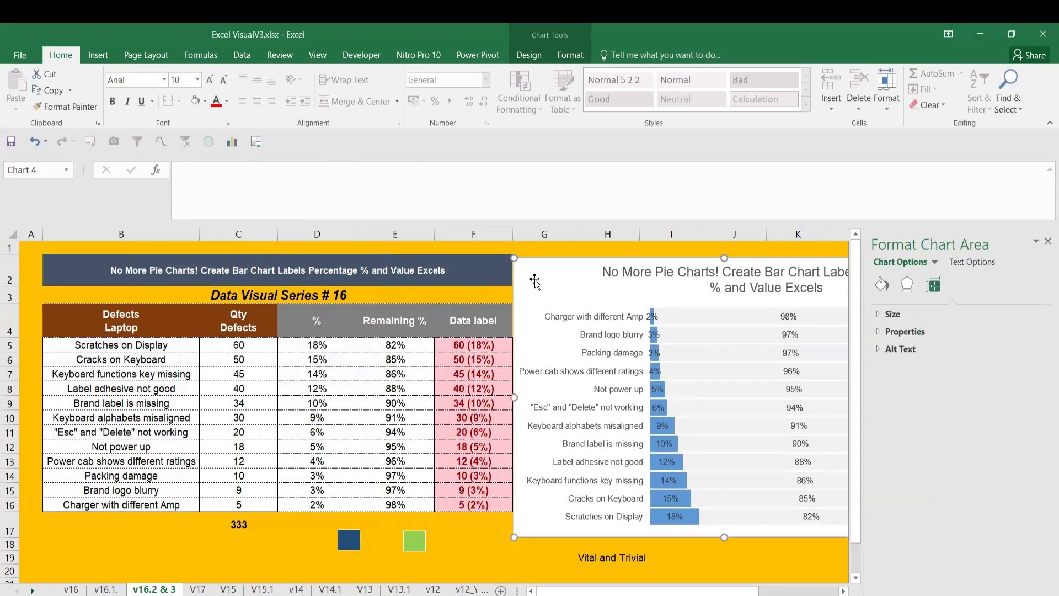
pyautogui.click(1046, 241)
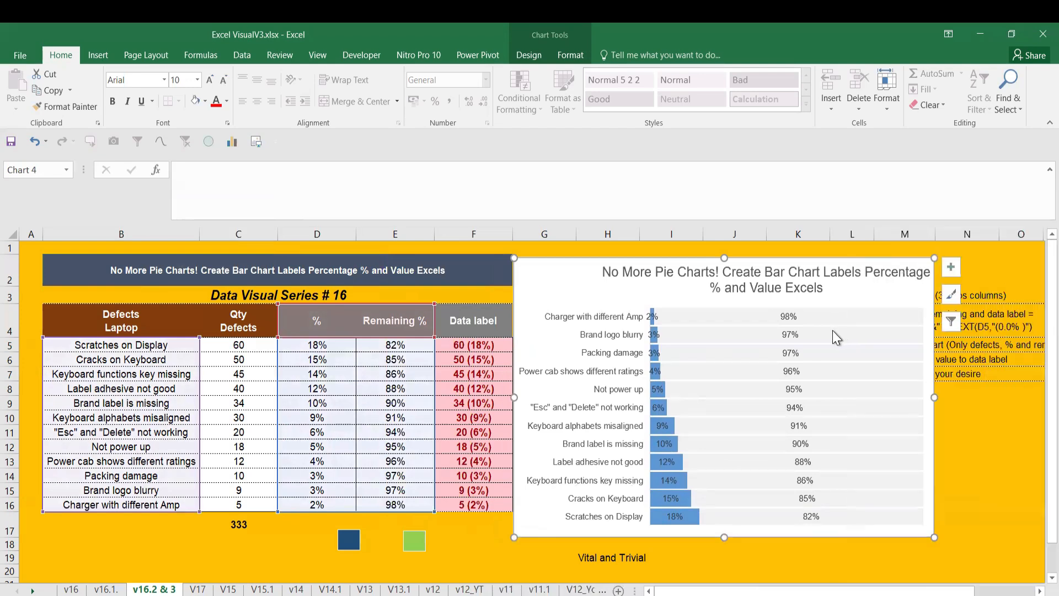
pyautogui.click(790, 314)
pyautogui.click(652, 313)
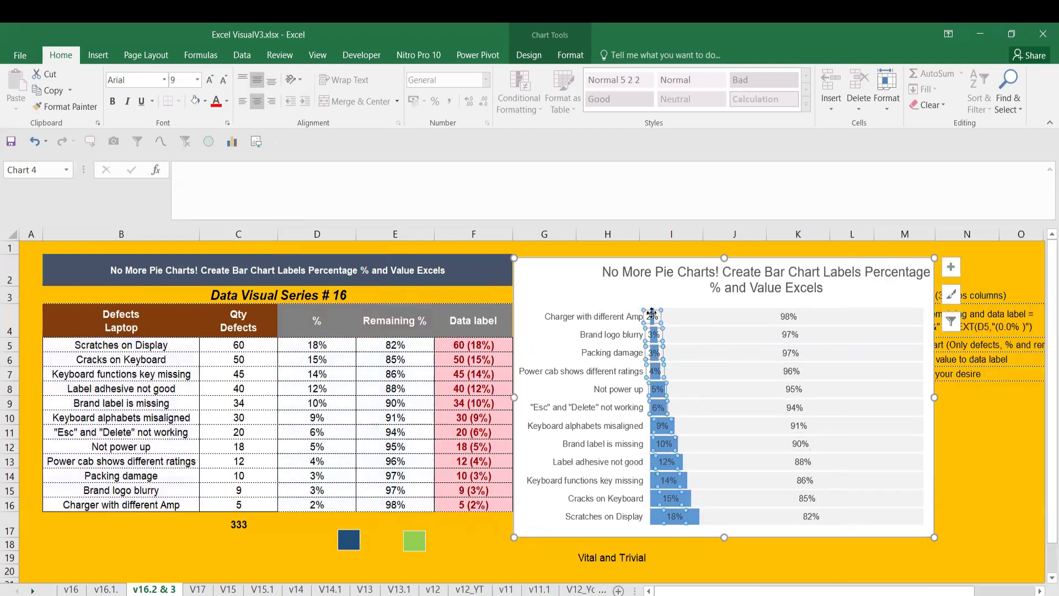
# Step: Add values from cells F5:F16 to the data labels of the Remaining % series
pyautogui.click(789, 316)
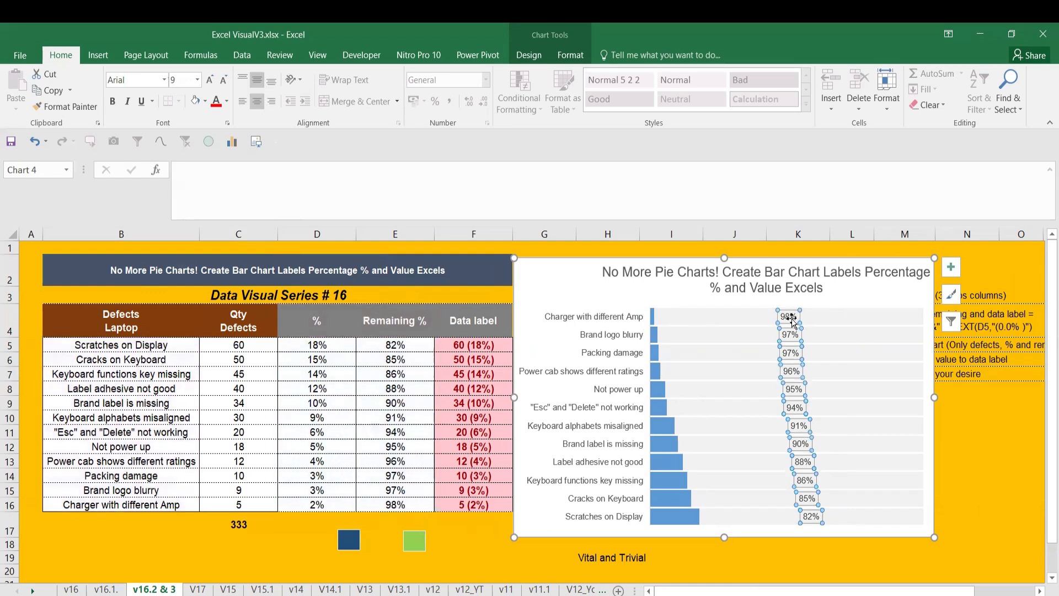
pyautogui.rightClick(794, 319)
pyautogui.click(858, 470)
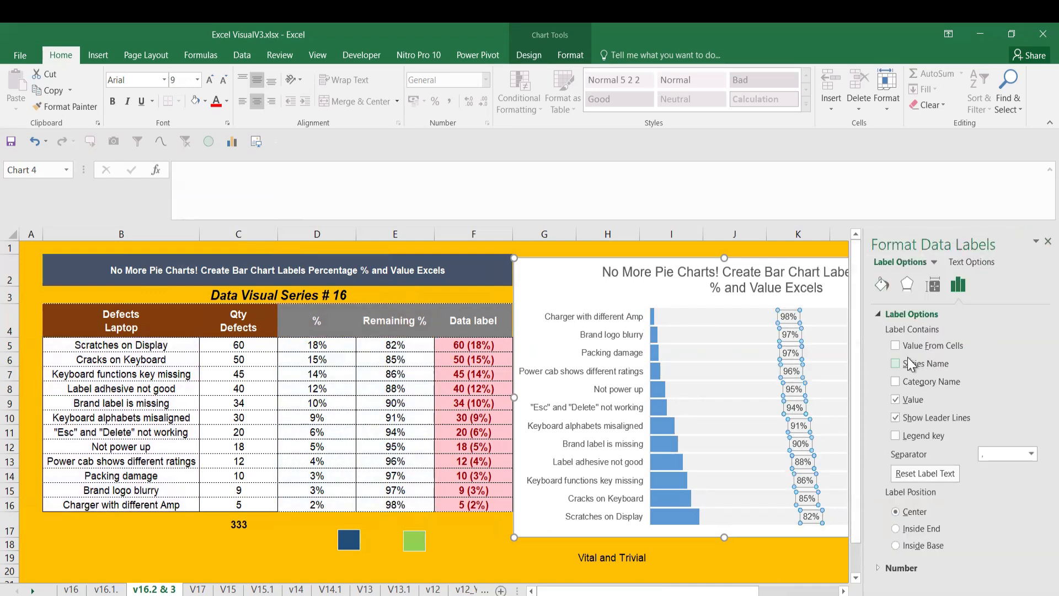
pyautogui.click(895, 345)
pyautogui.moveTo(474, 345); pyautogui.dragTo(466, 503)
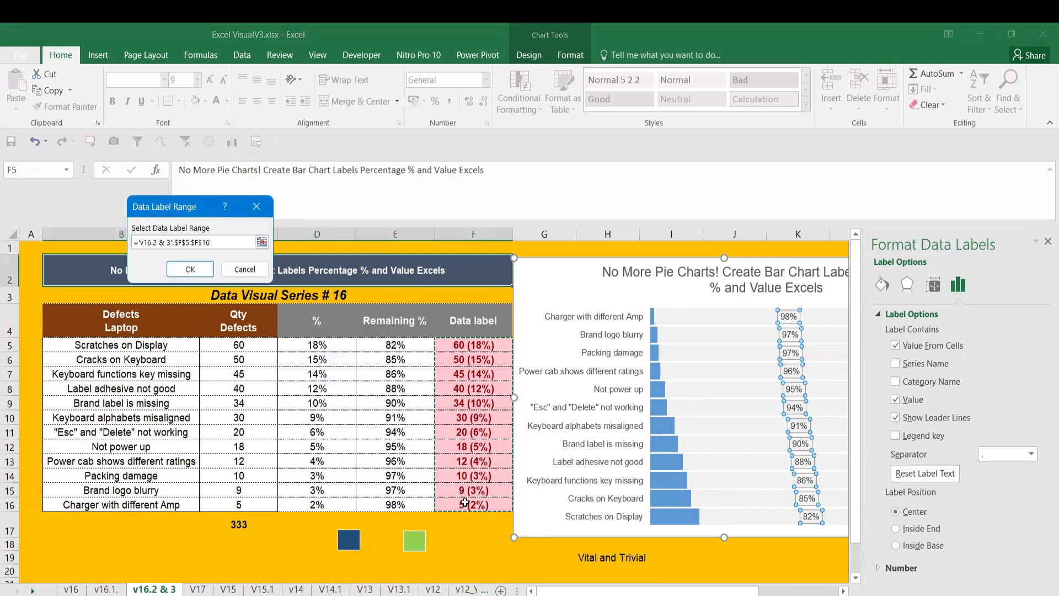
pyautogui.press('Return')
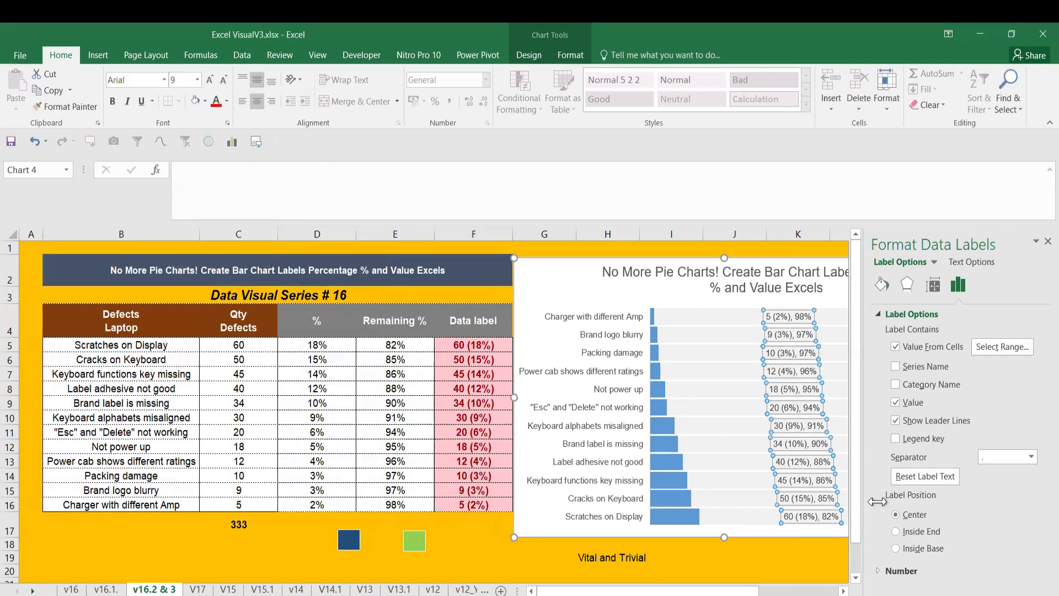
# Step: Position the Remaining % series labels at Inside Base, make them bold and exclude the series value from them
pyautogui.click(897, 547)
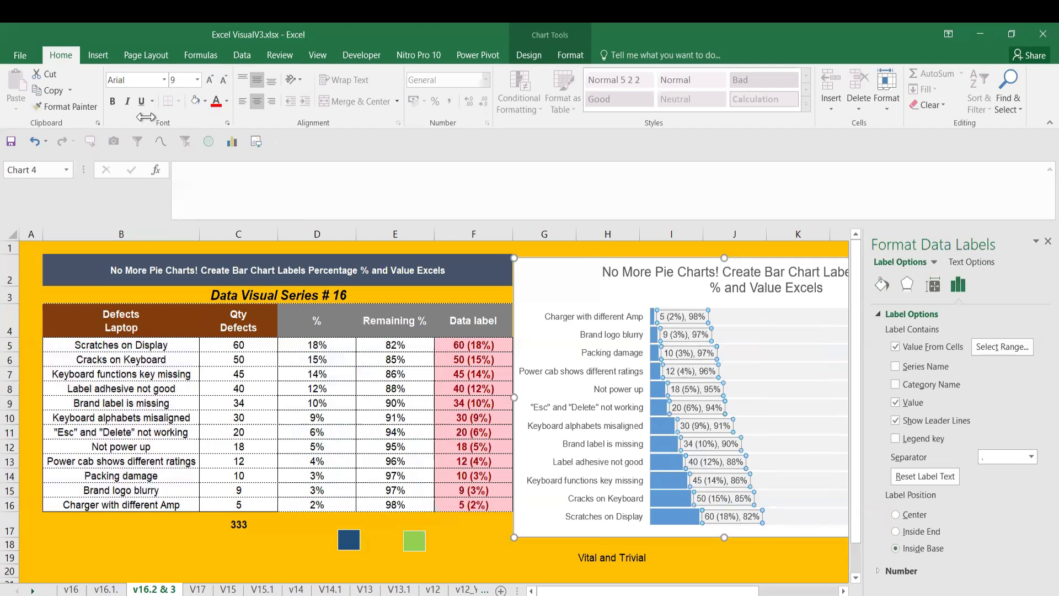
pyautogui.click(111, 102)
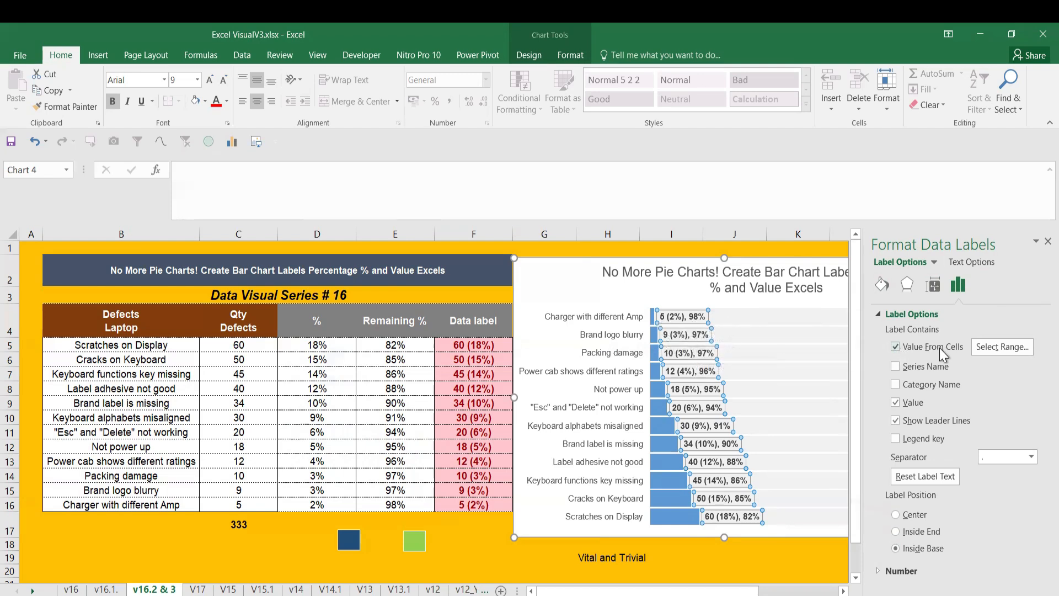
pyautogui.click(895, 404)
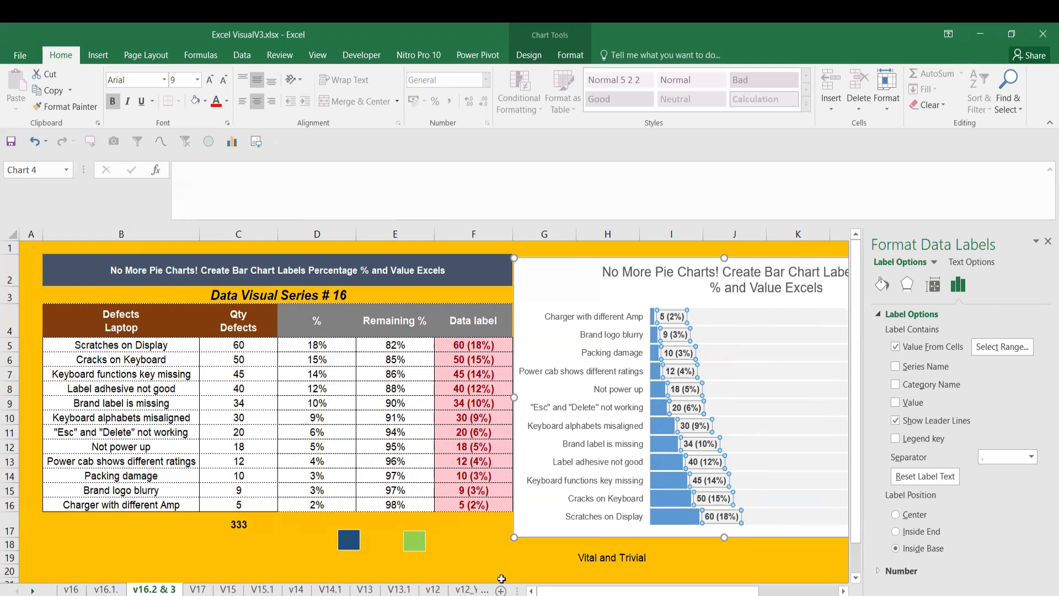
pyautogui.click(464, 555)
pyautogui.click(1047, 241)
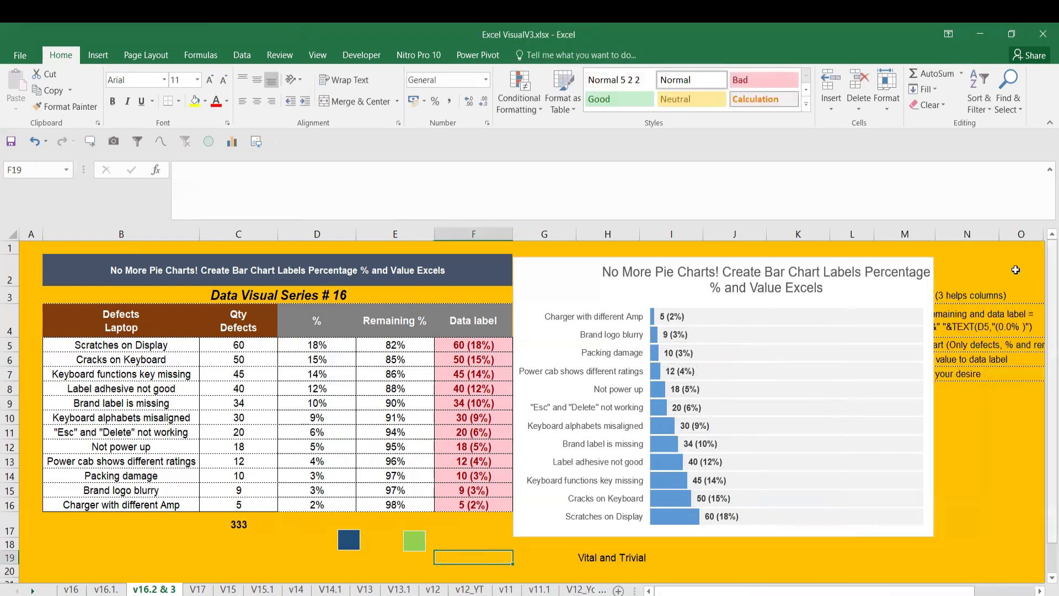
# Step: Narrow the chart so that it ends just past column K
pyautogui.click(890, 521)
pyautogui.moveTo(934, 537); pyautogui.dragTo(838, 537)
# Step: Put the chart's vertical axis categories in reverse order and widen the chart until it reaches just into column M
pyautogui.rightClick(620, 516)
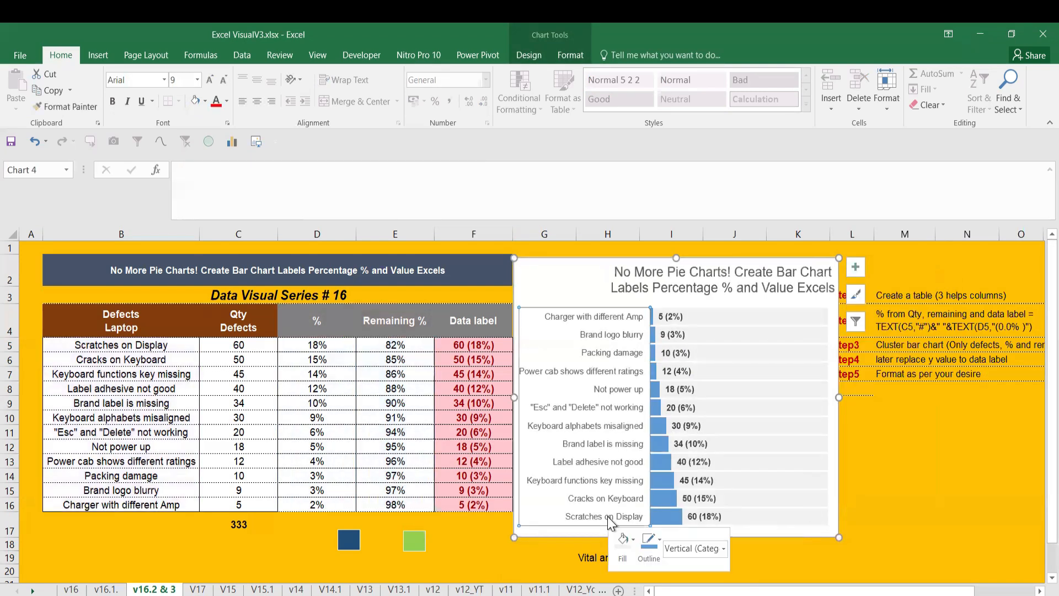
pyautogui.click(621, 507)
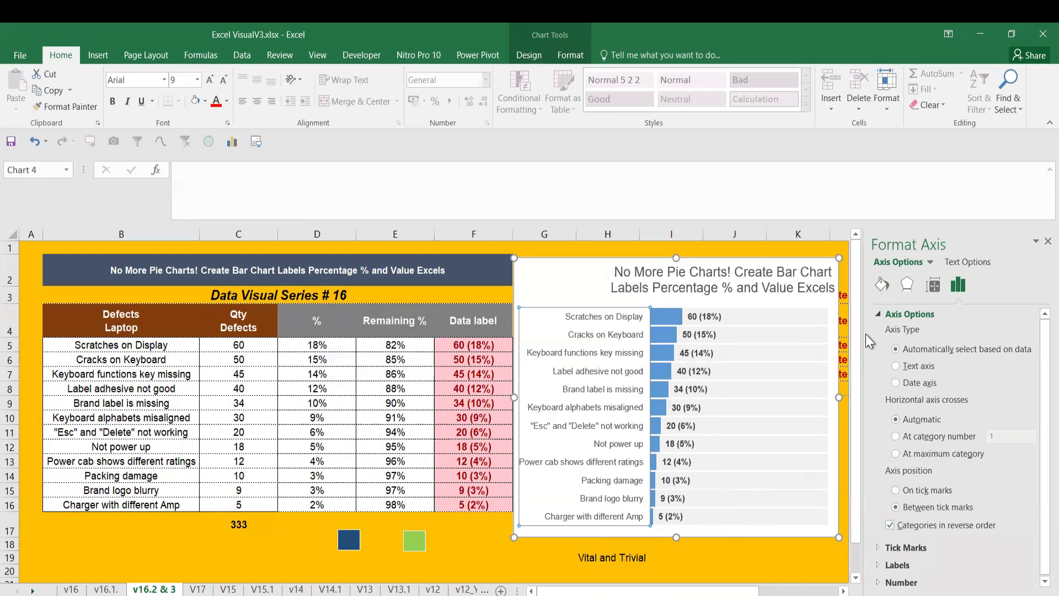
pyautogui.click(1047, 241)
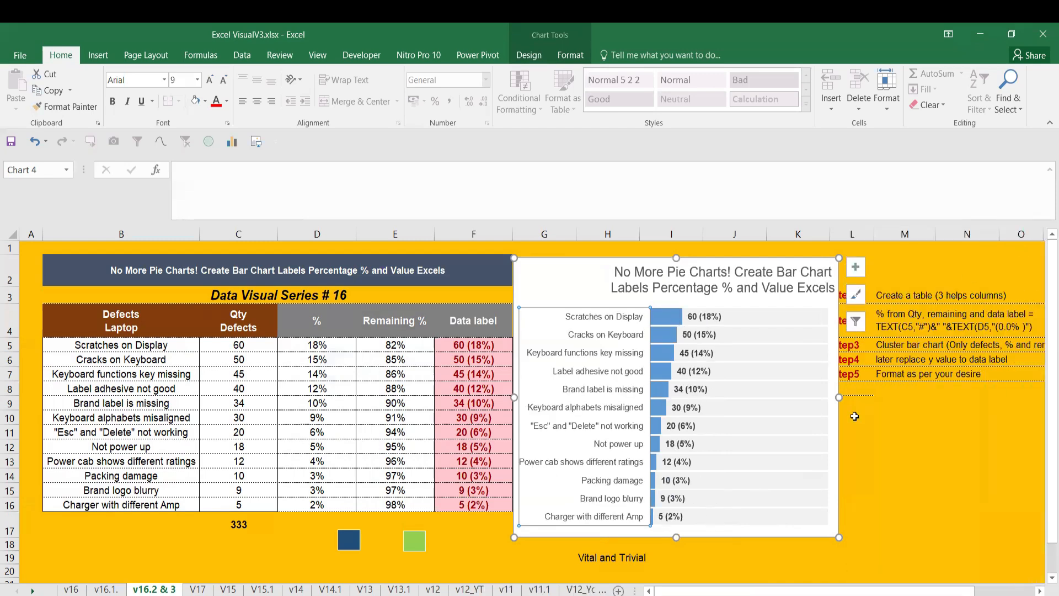
pyautogui.moveTo(839, 397); pyautogui.dragTo(883, 404)
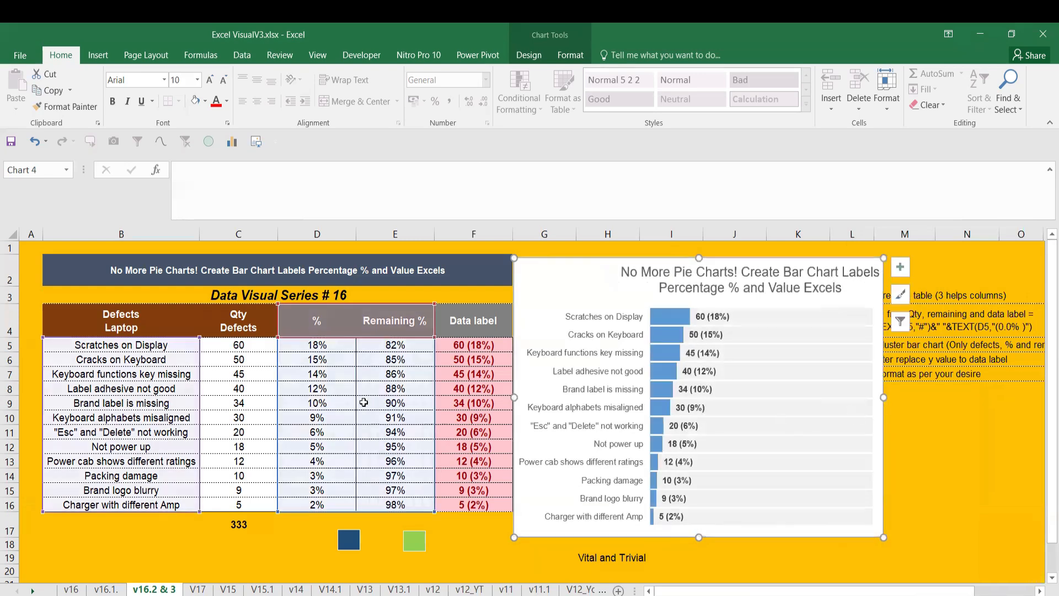
# Step: Fill only the Not power up bar of the % series with the lightest blue theme shade
pyautogui.click(388, 347)
pyautogui.moveTo(326, 343); pyautogui.dragTo(341, 432)
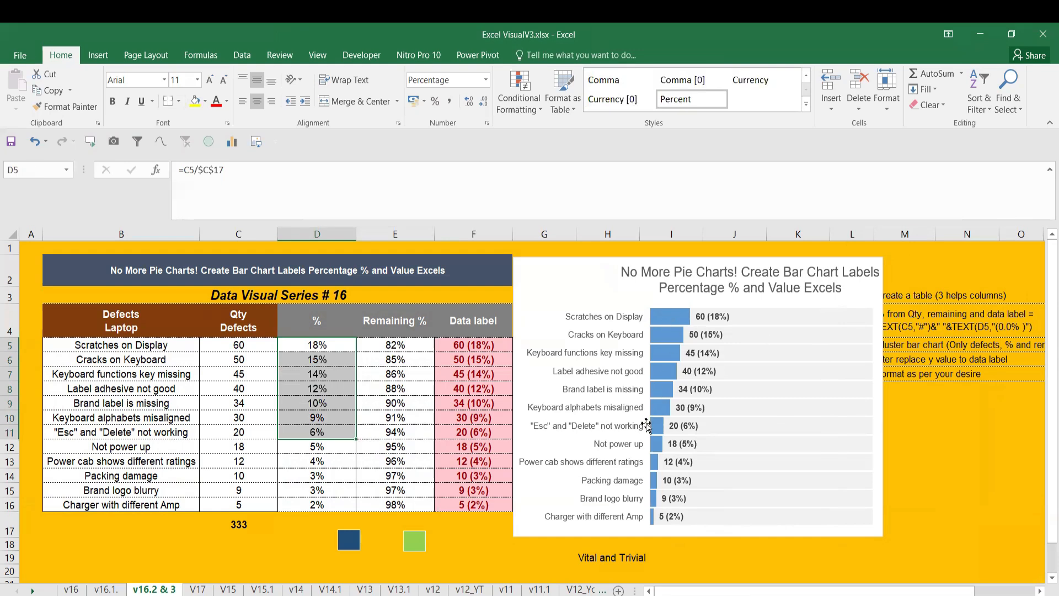
pyautogui.click(654, 443)
pyautogui.click(656, 444)
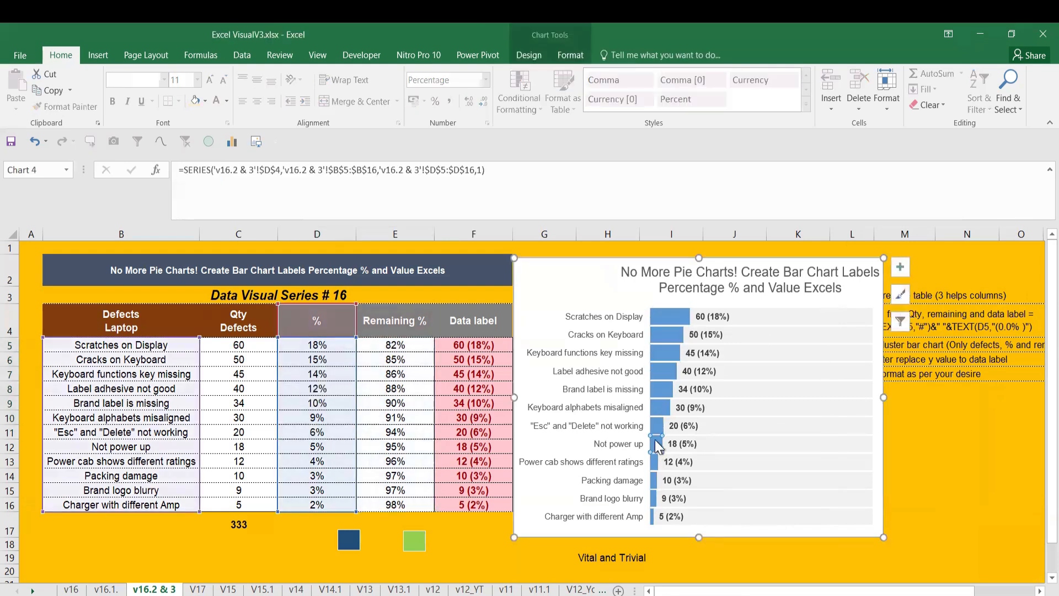
pyautogui.click(205, 101)
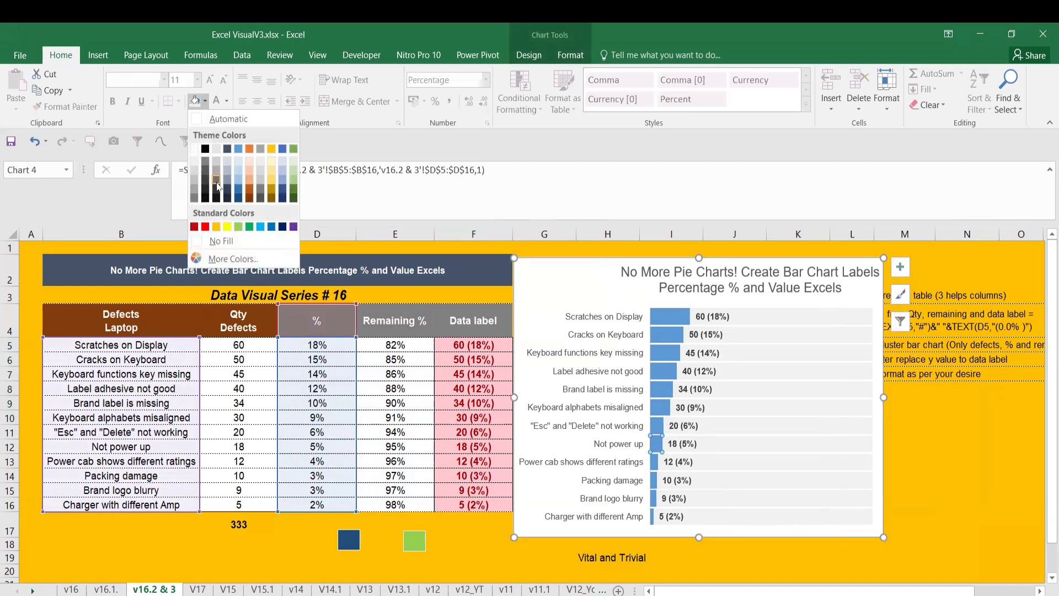
pyautogui.click(282, 163)
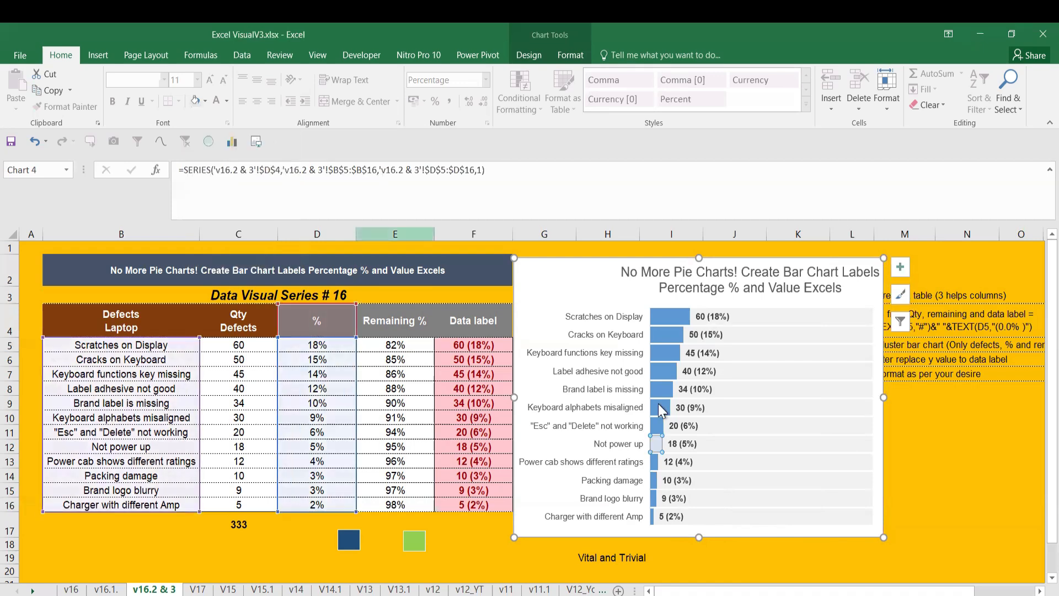
# Step: Apply the same pale blue fill to the Power cab shows different ratings, Packing damage and Brand logo blurry bars of the % series
pyautogui.click(654, 467)
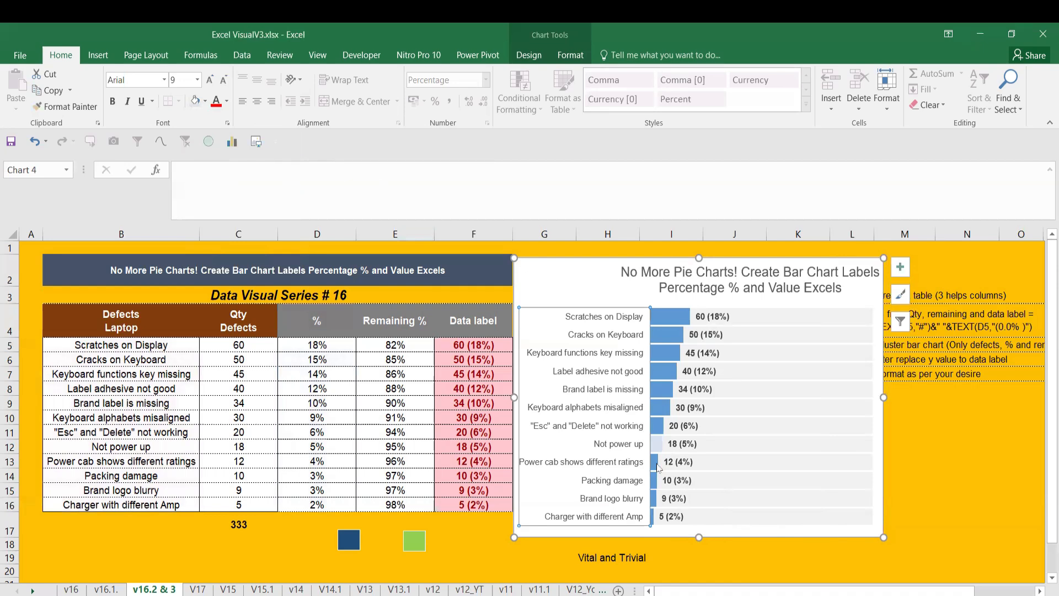
pyautogui.click(656, 467)
pyautogui.click(657, 468)
pyautogui.click(195, 100)
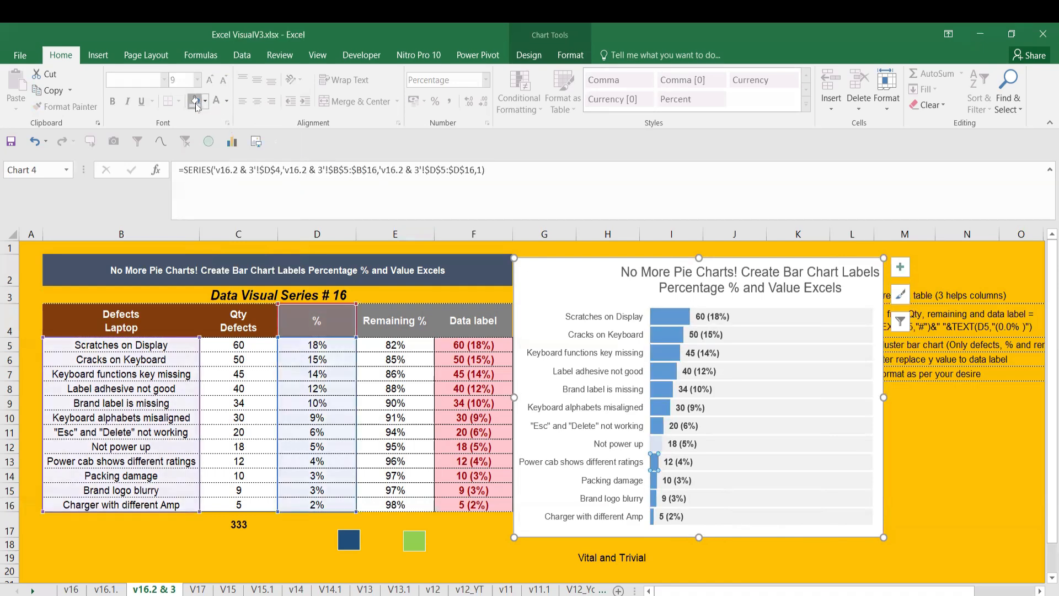
pyautogui.click(653, 486)
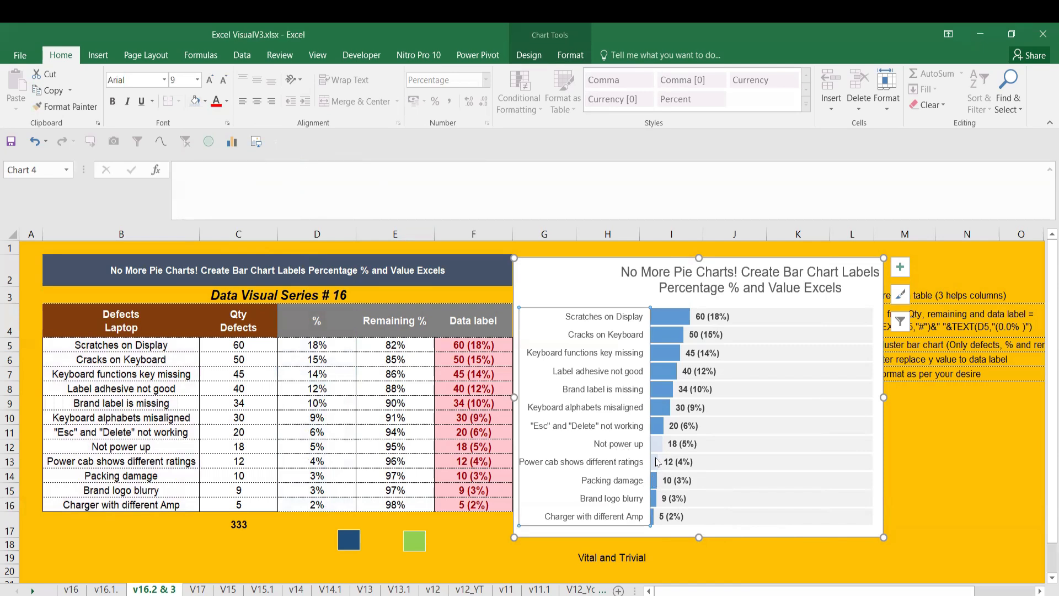
pyautogui.click(655, 478)
pyautogui.click(655, 480)
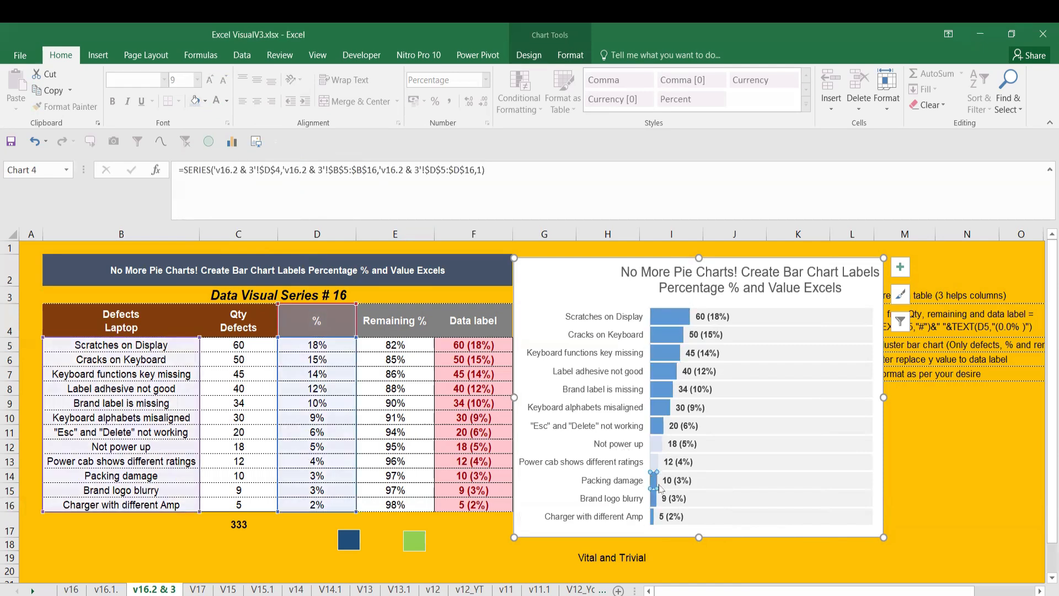
pyautogui.click(195, 102)
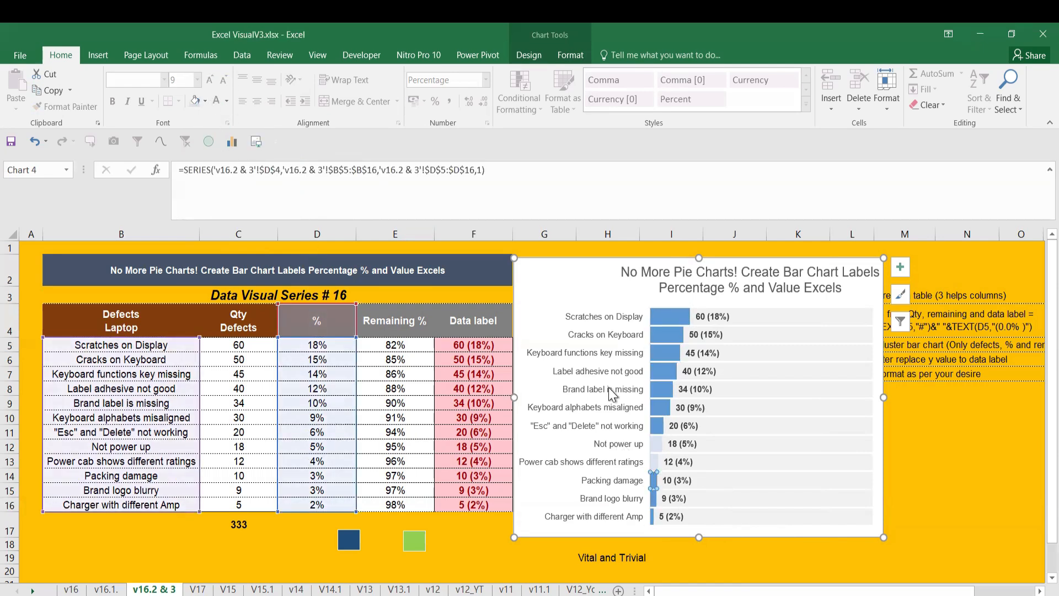
pyautogui.click(658, 499)
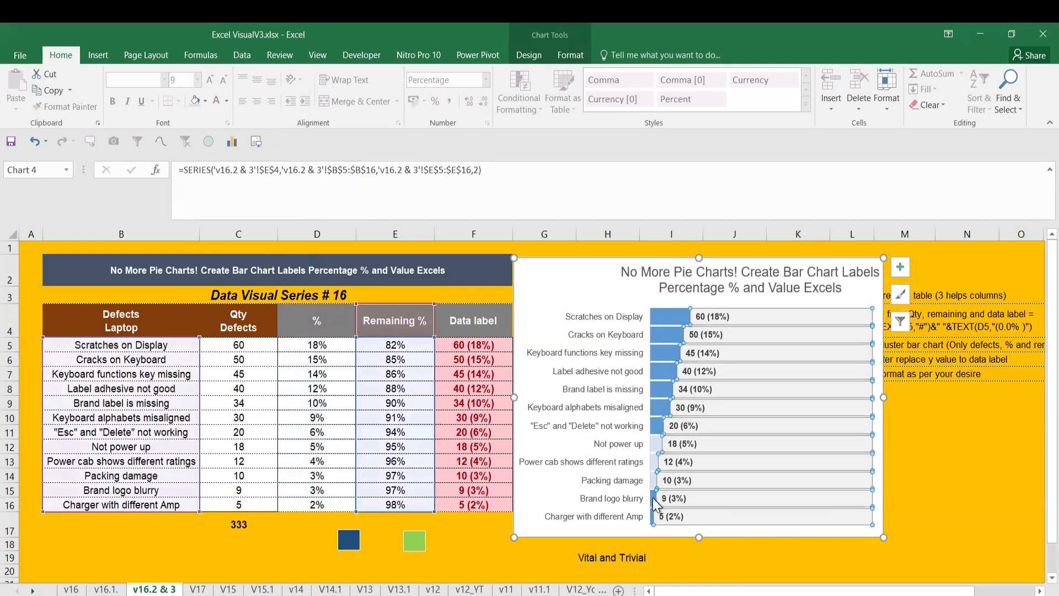
pyautogui.click(654, 498)
pyautogui.click(654, 499)
pyautogui.click(196, 102)
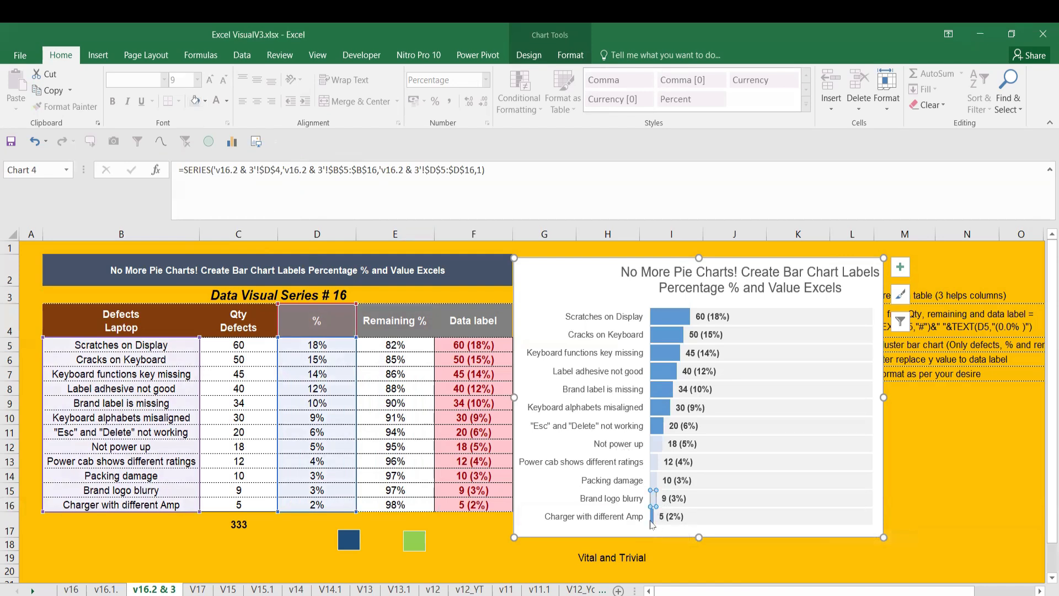
# Step: Try to select only the Charger with different Amp bar of the % series
pyautogui.click(651, 519)
pyautogui.click(654, 521)
pyautogui.click(650, 520)
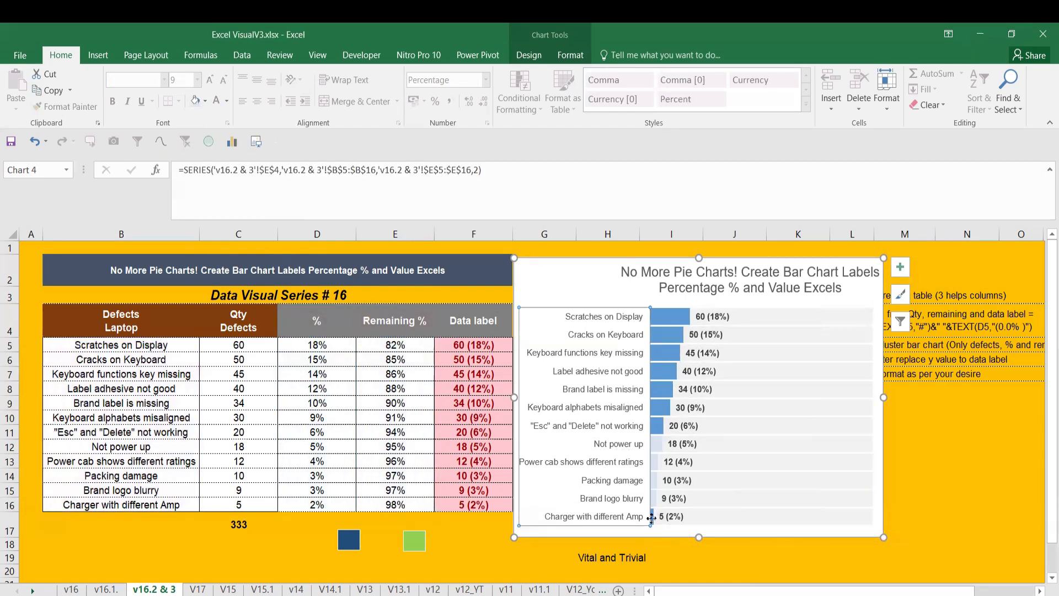
pyautogui.click(652, 520)
pyautogui.click(658, 539)
pyautogui.click(651, 518)
pyautogui.click(670, 537)
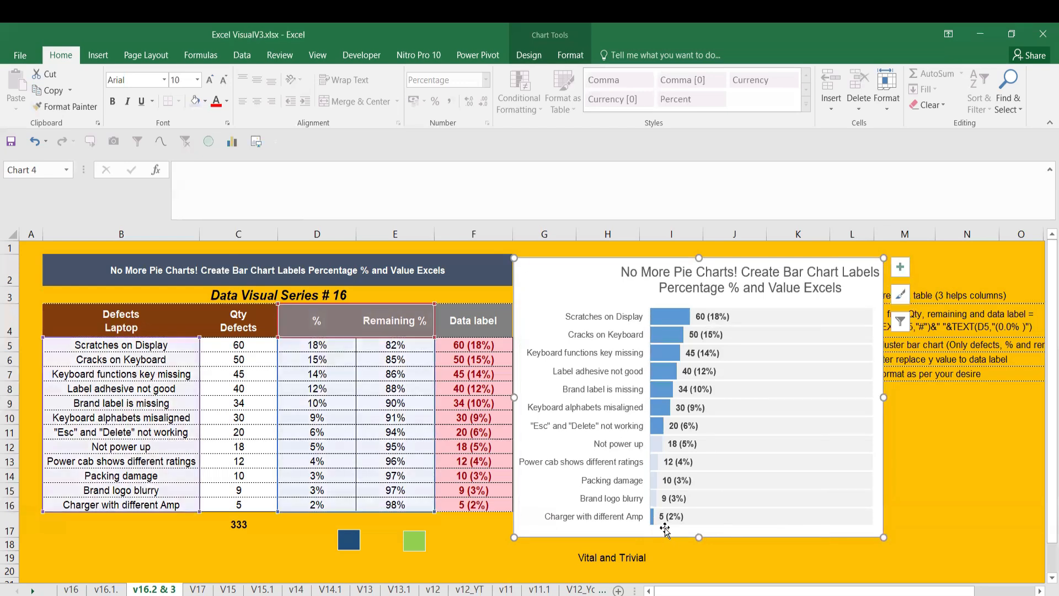
pyautogui.click(652, 520)
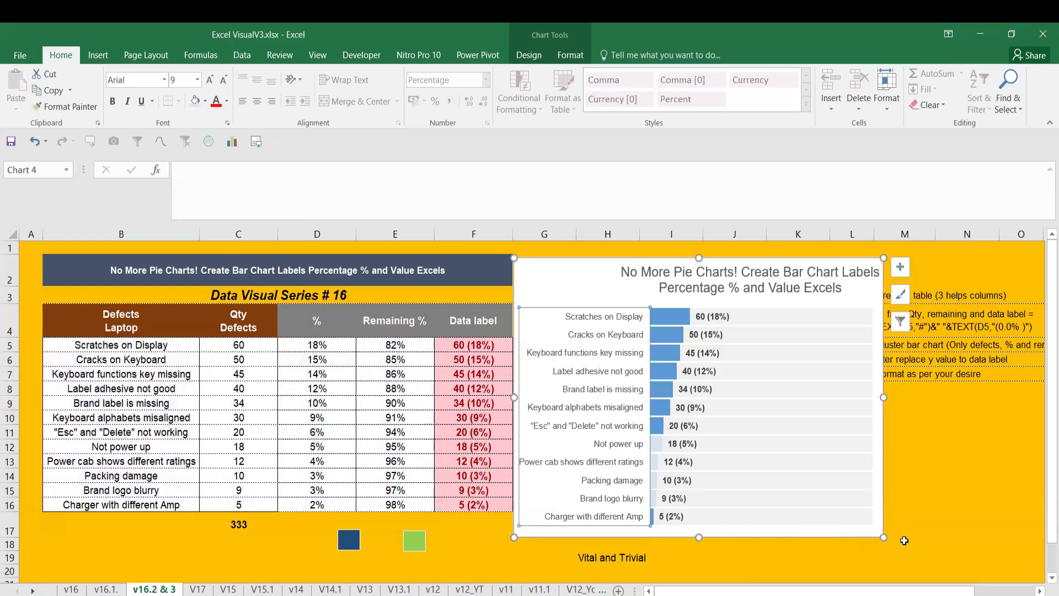
# Step: Enlarge the chart to reach just into column N and row 19, and fill the Charger with different Amp bar pale blue
pyautogui.moveTo(884, 537); pyautogui.dragTo(951, 558)
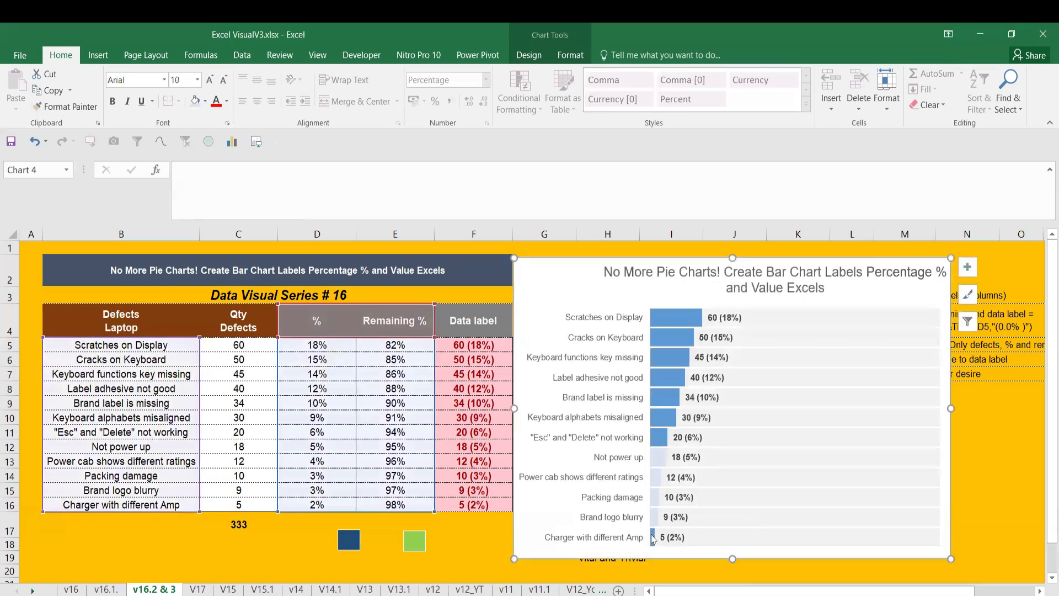
pyautogui.click(653, 538)
pyautogui.click(671, 538)
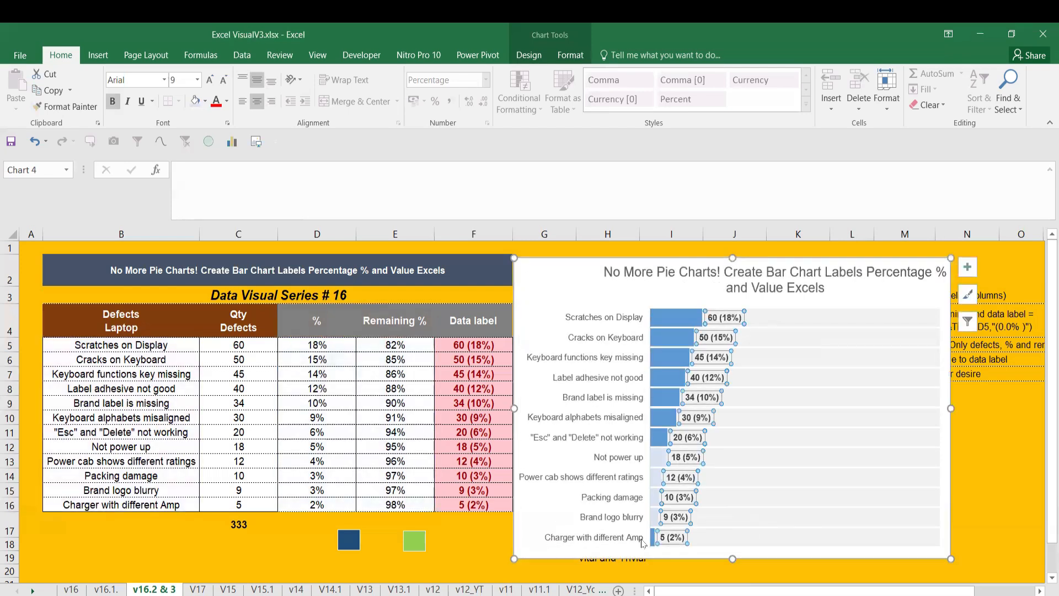
pyautogui.click(651, 542)
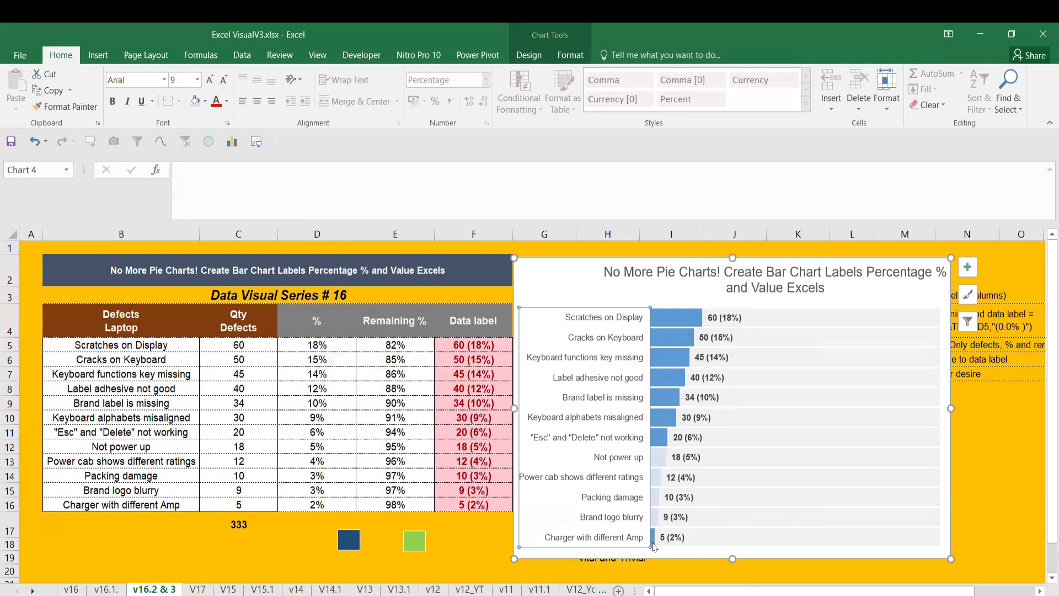
pyautogui.click(656, 523)
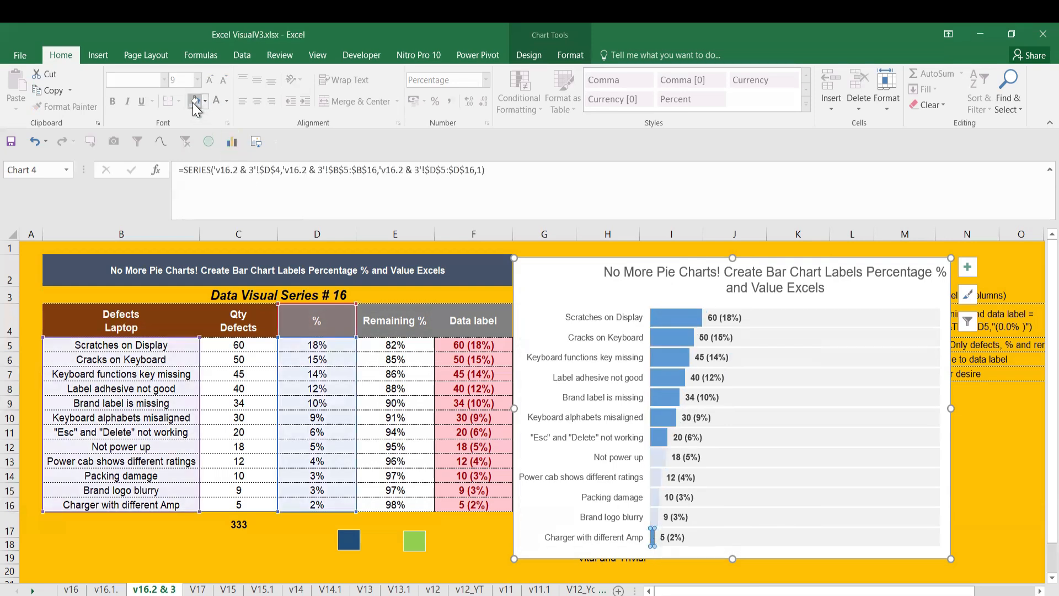
pyautogui.click(476, 529)
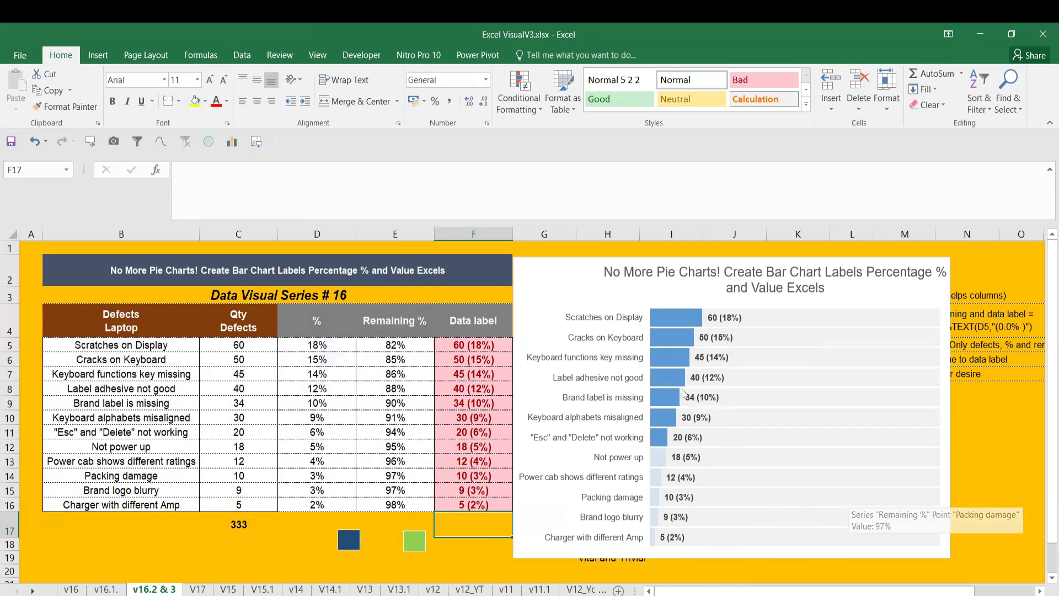
# Step: Copy the dark blue square below the table and paste it as the fill of the whole % series
pyautogui.click(678, 315)
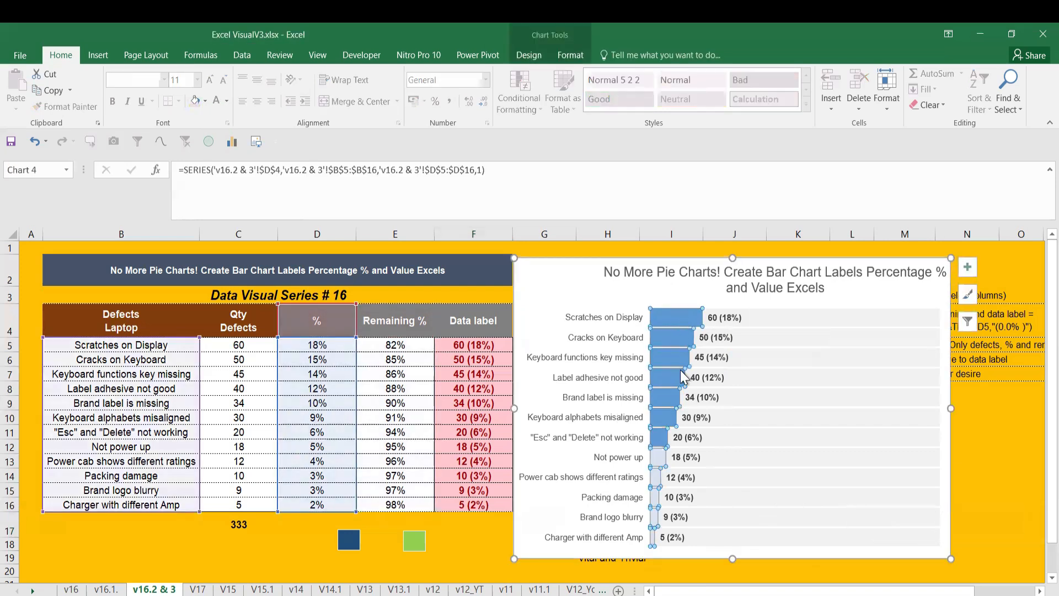
pyautogui.click(349, 542)
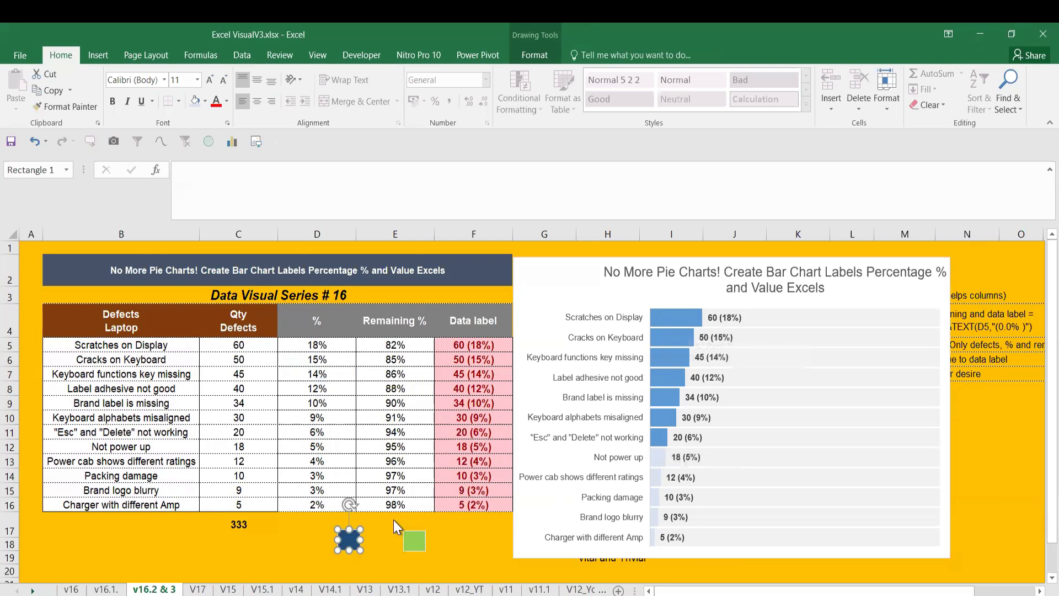
pyautogui.hotkey('ctrl', 'c')
pyautogui.click(673, 319)
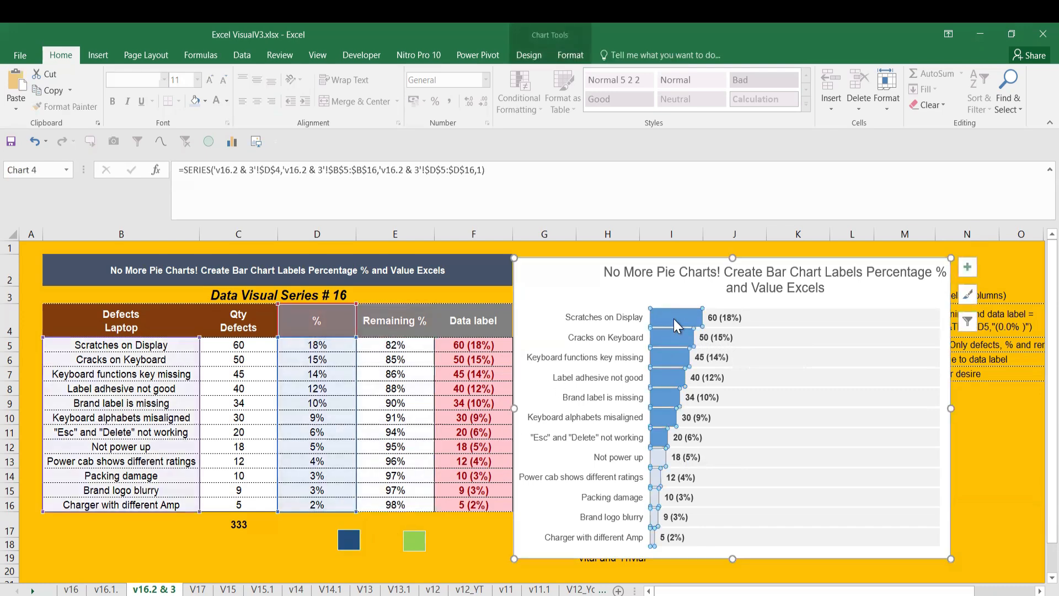
pyautogui.hotkey('ctrl', 'v')
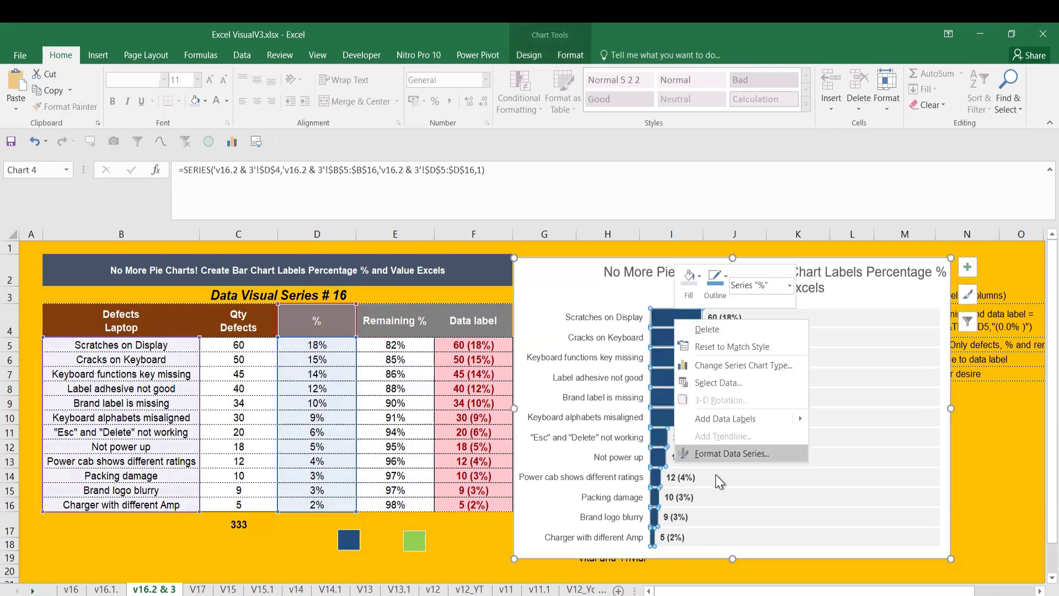
# Step: Set the % series' picture fill to Stack so the dark blue square repeats along the bars
pyautogui.click(715, 456)
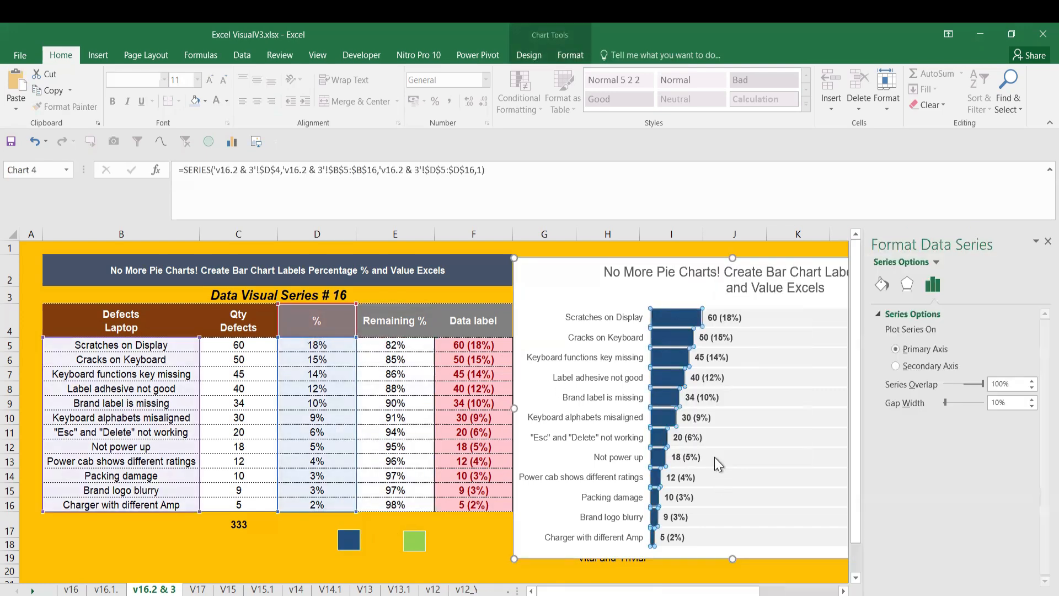
pyautogui.click(883, 285)
pyautogui.click(906, 560)
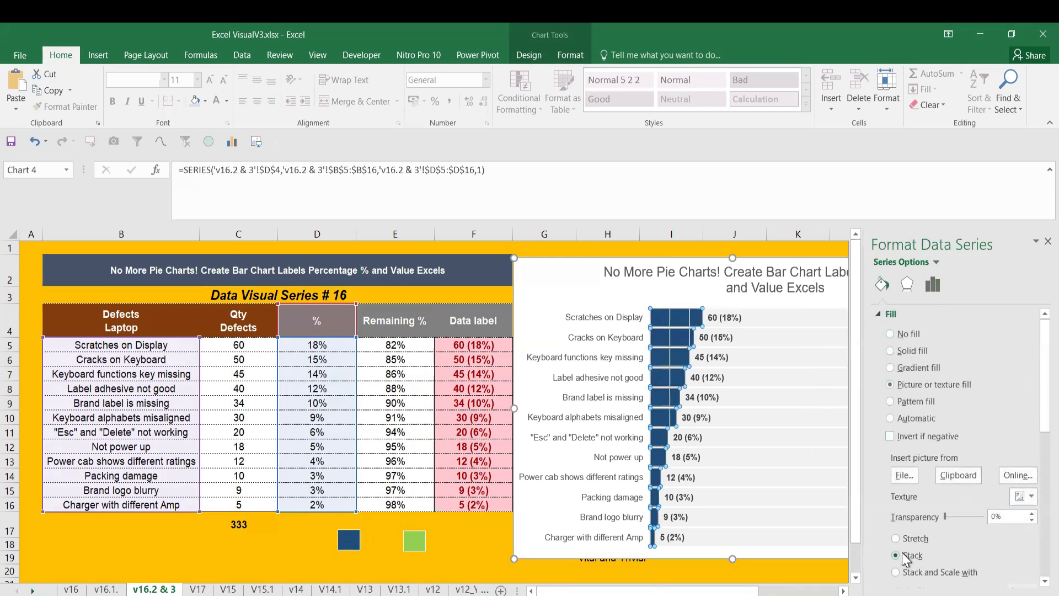
pyautogui.click(1048, 242)
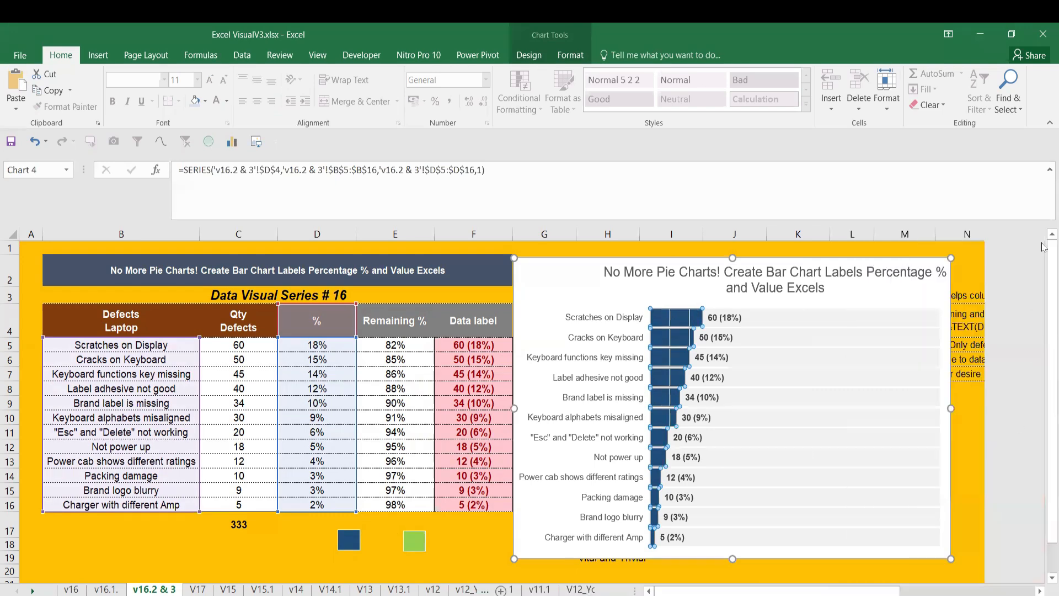
pyautogui.click(458, 545)
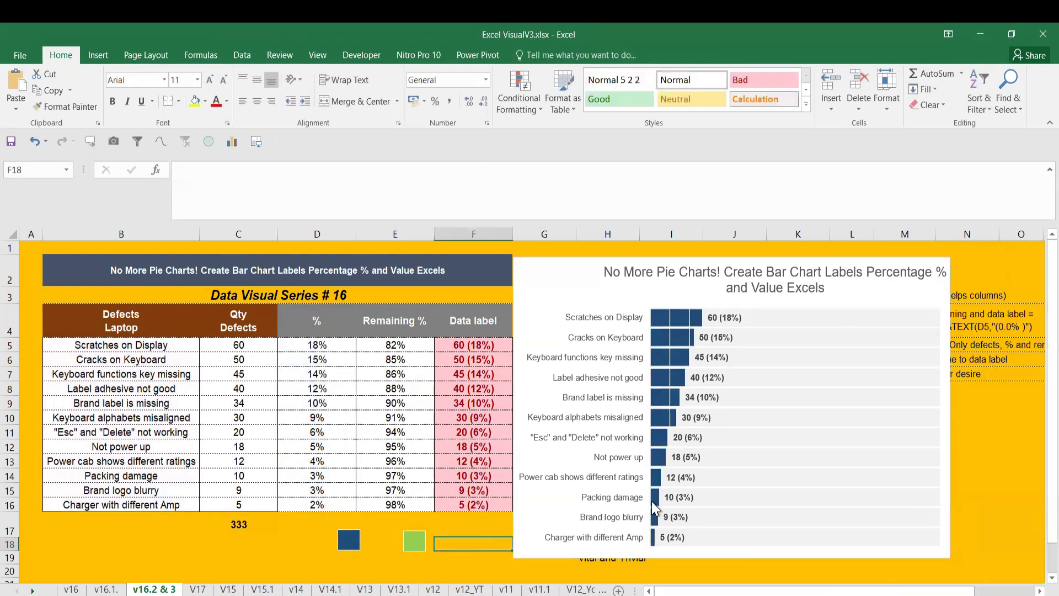
# Step: Fill the Not power up, Power cab shows different ratings and Packing damage bars individually with the pale blue colour
pyautogui.click(660, 456)
pyautogui.click(659, 456)
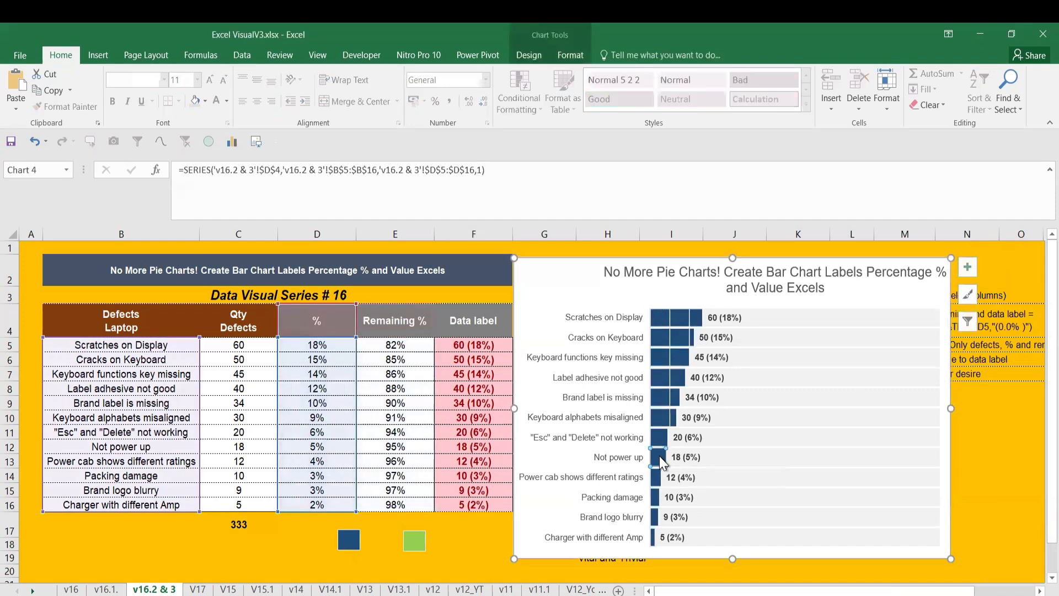
pyautogui.click(195, 101)
pyautogui.click(657, 476)
pyautogui.click(195, 101)
pyautogui.click(653, 503)
pyautogui.click(198, 101)
# Step: Fill the single Brand logo blurry bar in the % series with the pale blue colour
pyautogui.click(654, 517)
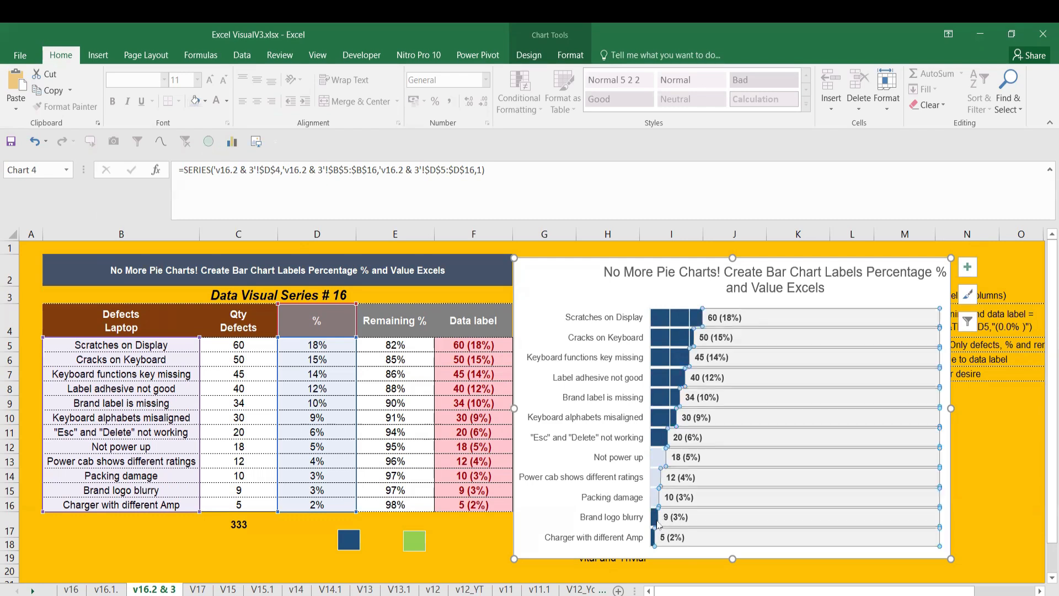
pyautogui.click(650, 516)
pyautogui.click(655, 518)
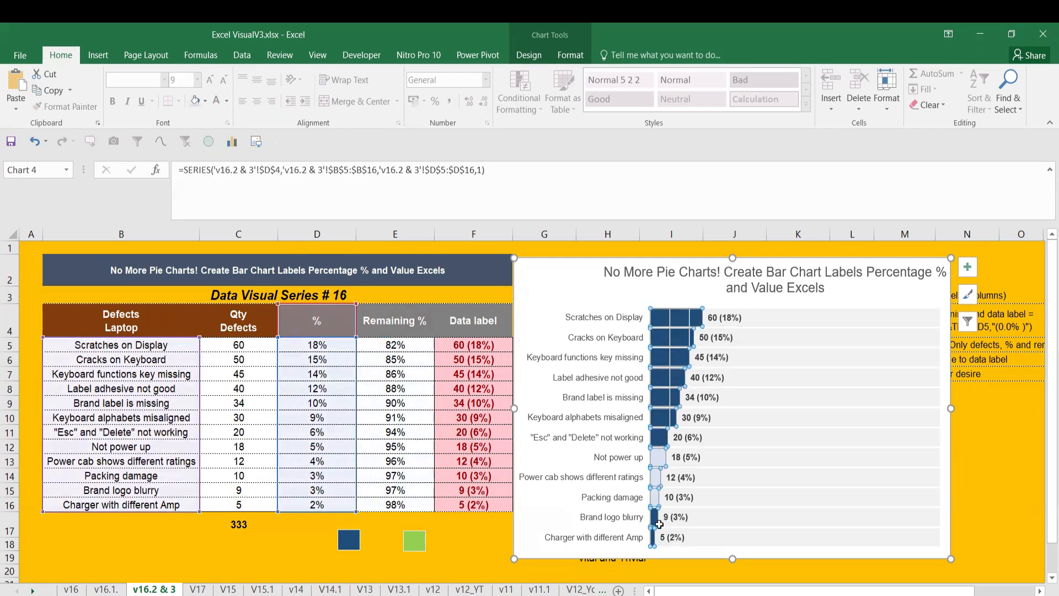
pyautogui.click(655, 521)
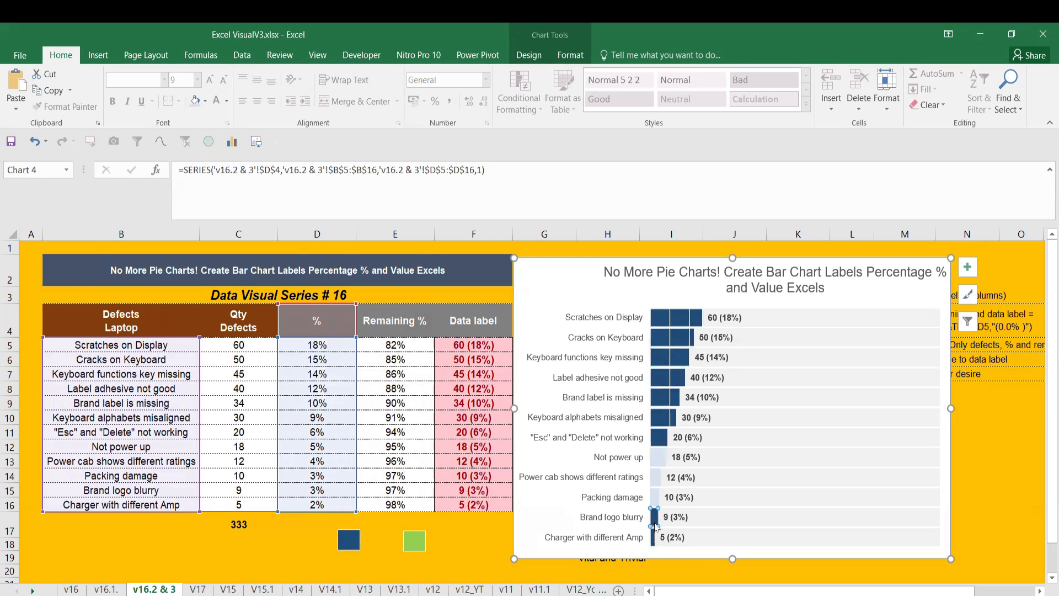
pyautogui.click(204, 101)
pyautogui.click(197, 107)
# Step: Widen the chart so its right edge reaches further across column N
pyautogui.click(655, 541)
pyautogui.click(652, 537)
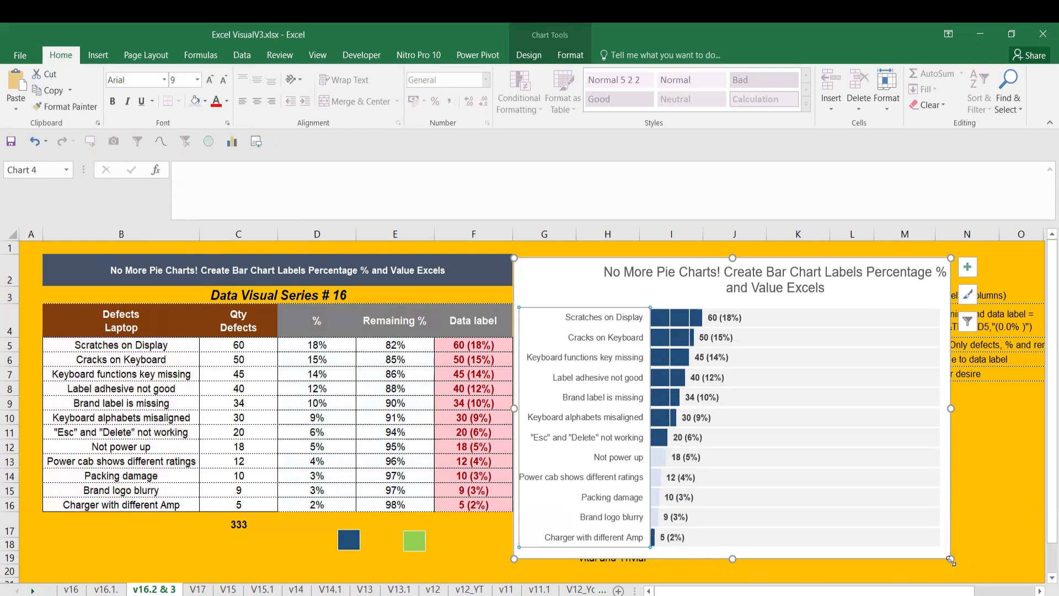
pyautogui.moveTo(950, 560); pyautogui.dragTo(981, 561)
# Step: Try to select only the tiny Charger with different Amp bar in the % series
pyautogui.click(655, 547)
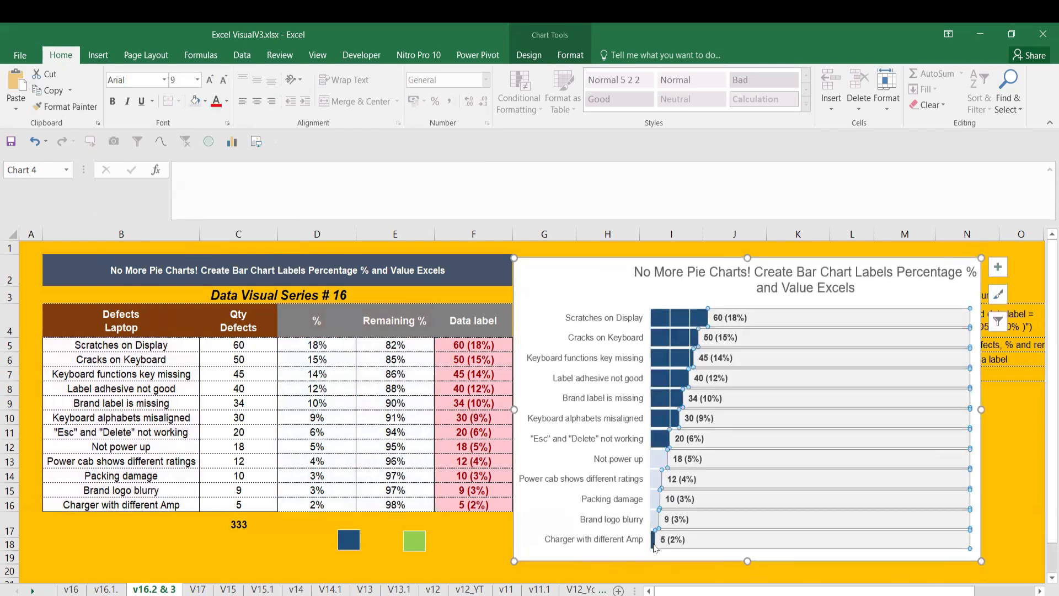
pyautogui.click(652, 544)
pyautogui.click(656, 537)
pyautogui.click(651, 521)
pyautogui.click(654, 540)
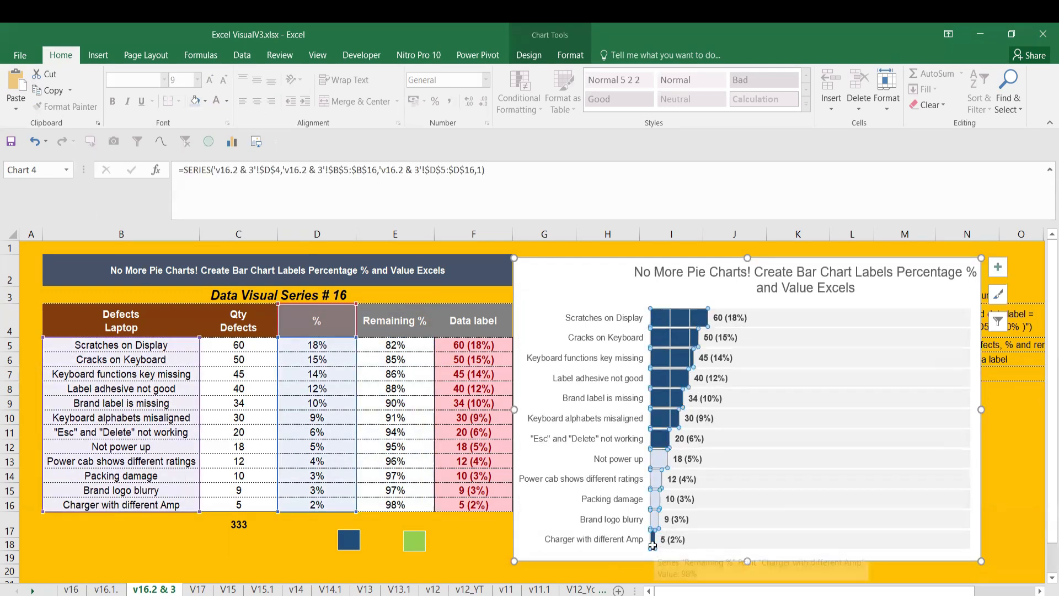
pyautogui.click(653, 545)
pyautogui.click(651, 523)
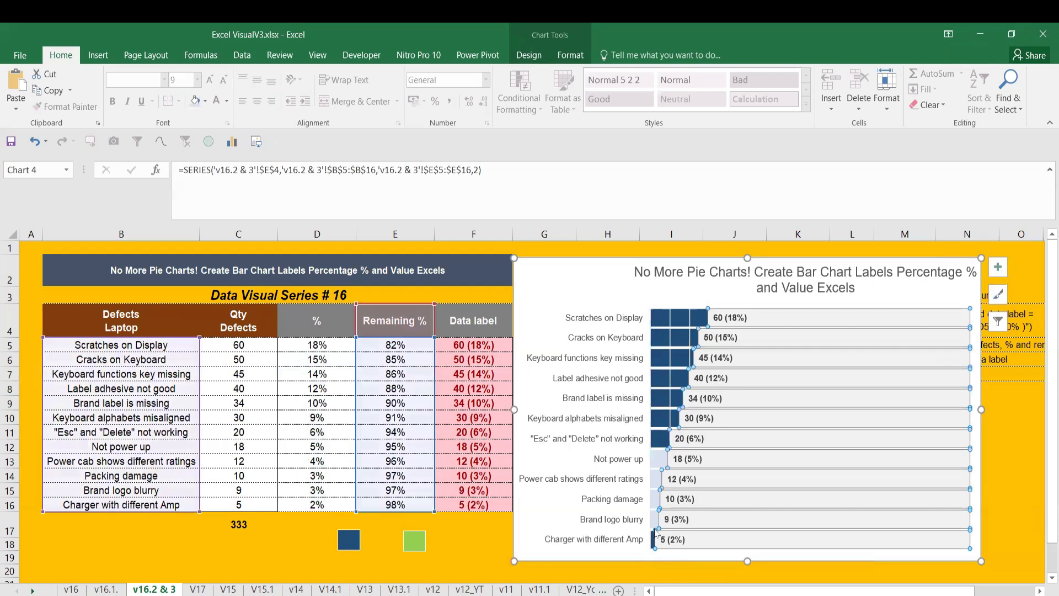
pyautogui.click(655, 545)
pyautogui.click(652, 545)
pyautogui.click(652, 545)
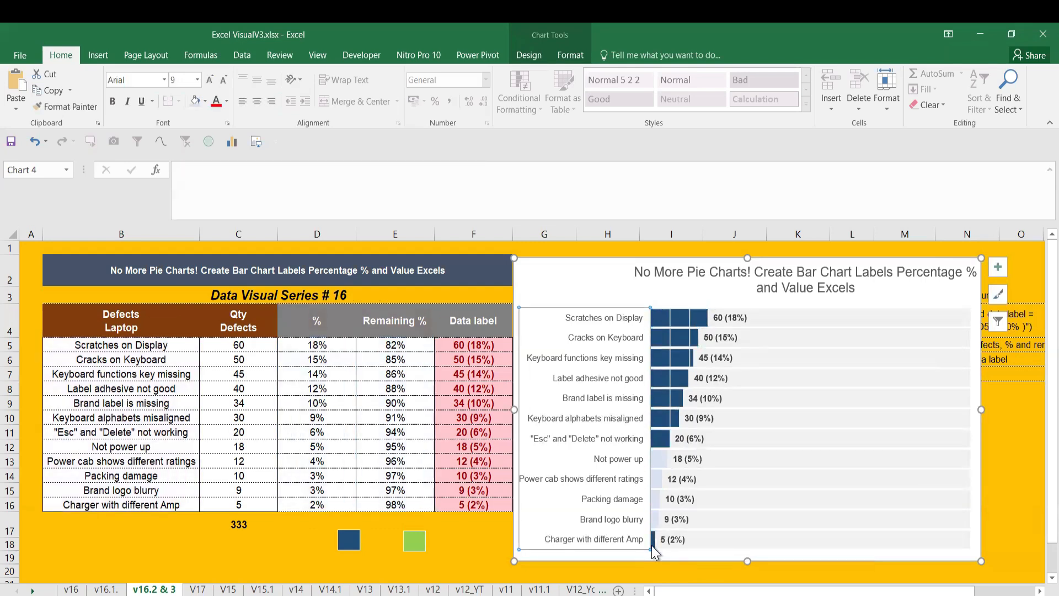
pyautogui.click(651, 523)
pyautogui.click(654, 546)
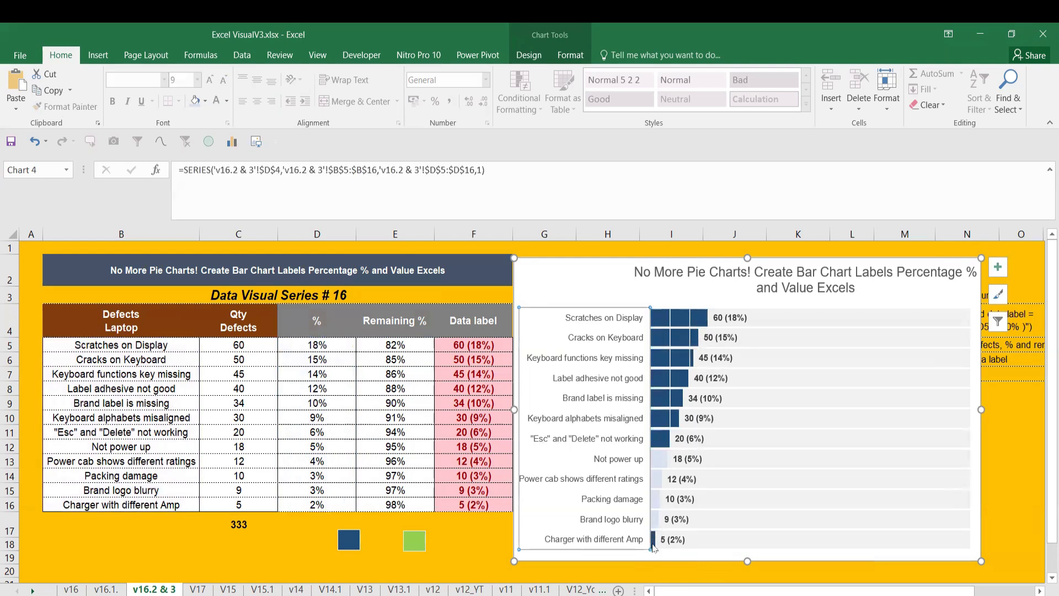
pyautogui.click(654, 540)
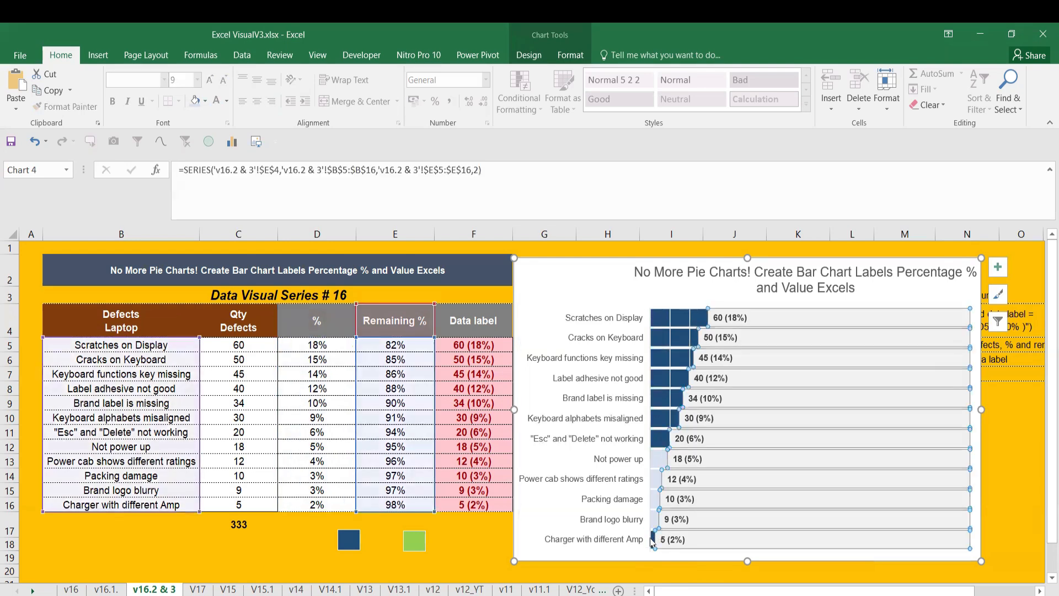
pyautogui.click(653, 544)
pyautogui.click(654, 540)
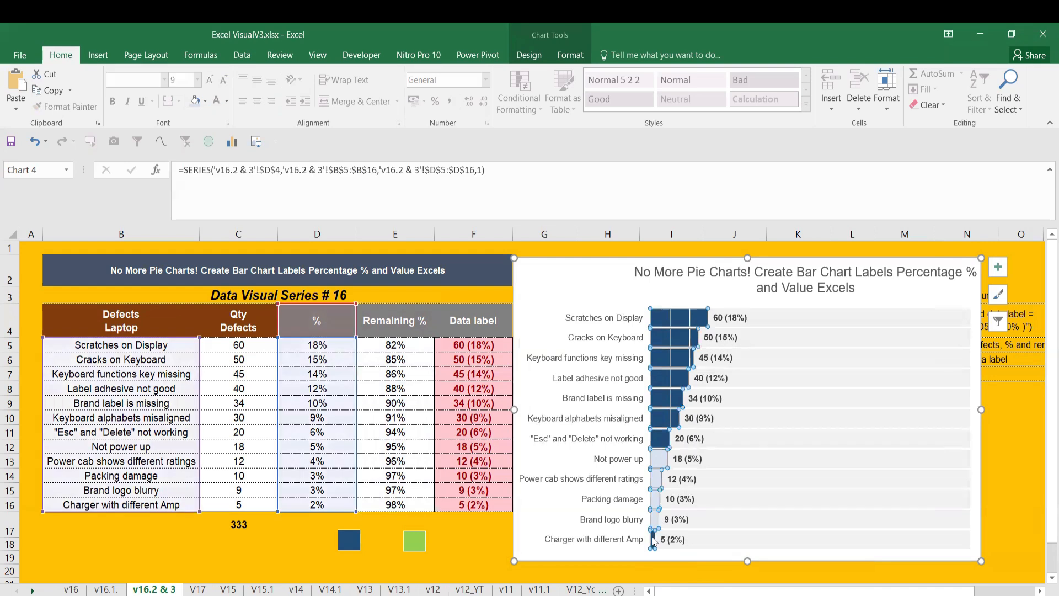
pyautogui.click(653, 544)
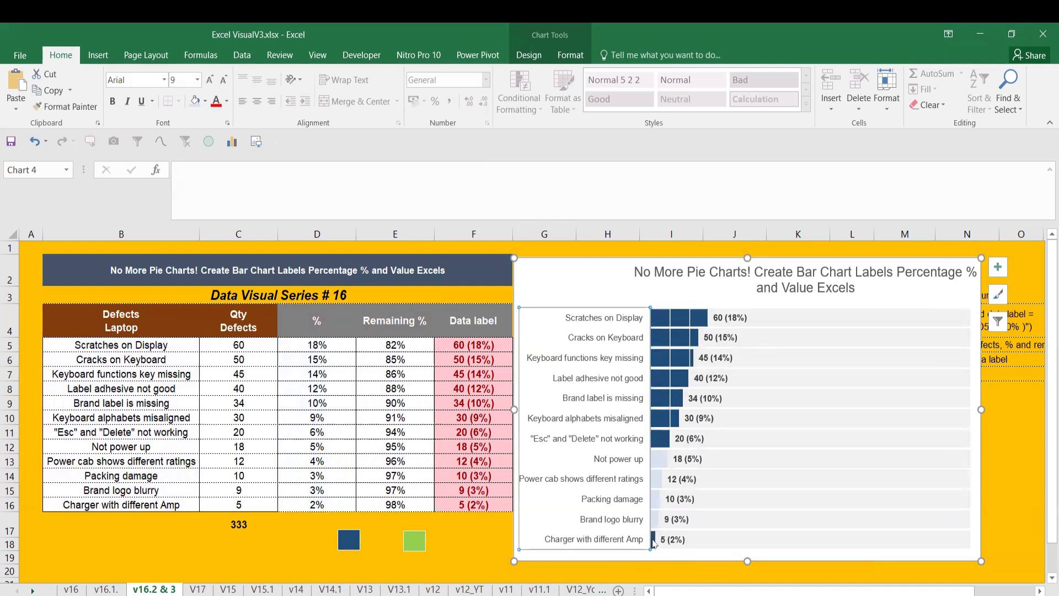
pyautogui.click(652, 541)
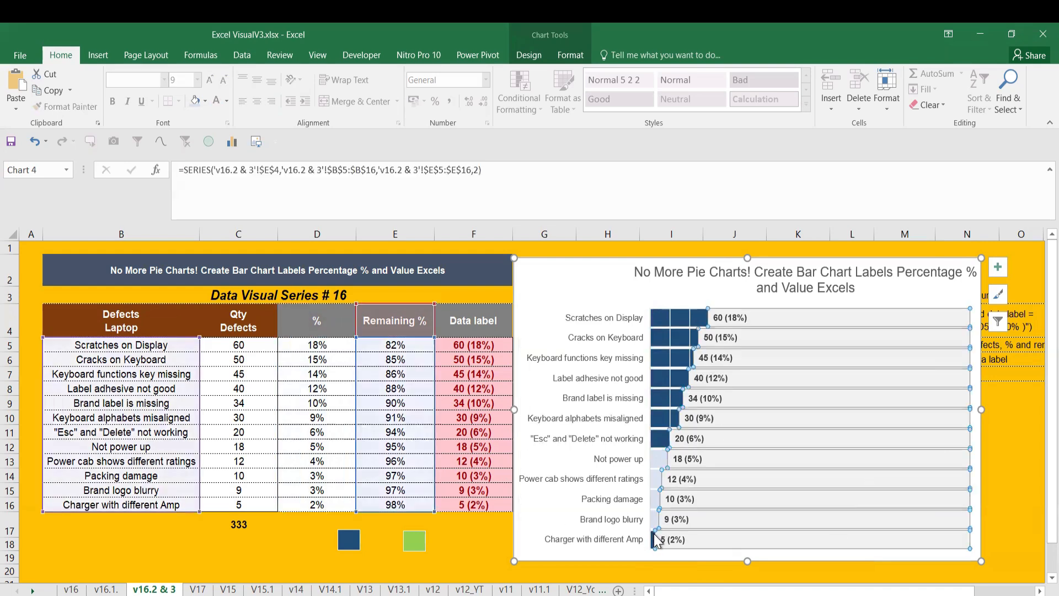
pyautogui.click(652, 540)
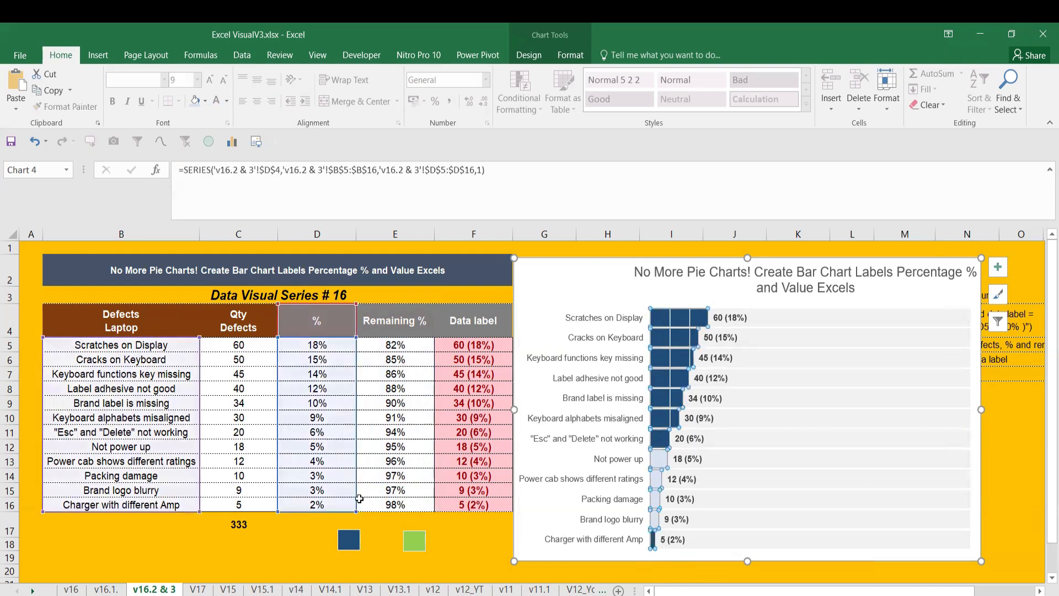
# Step: Set the Charger with different Amp quantity in C16 to 25 and fill its bar alone with pale blue
pyautogui.click(218, 504)
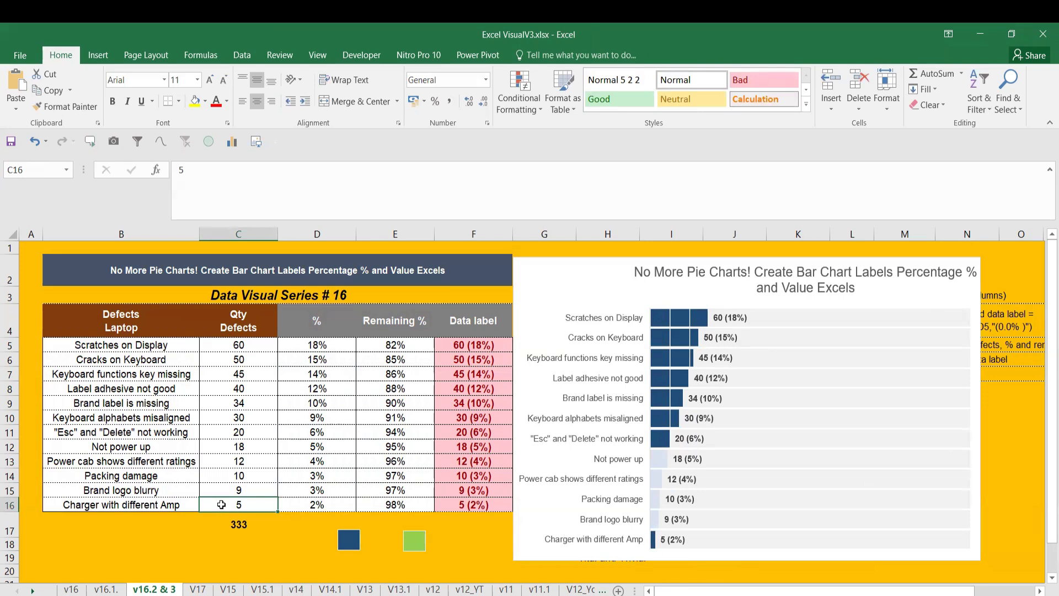
pyautogui.write('25')
pyautogui.press('Return')
pyautogui.click(657, 542)
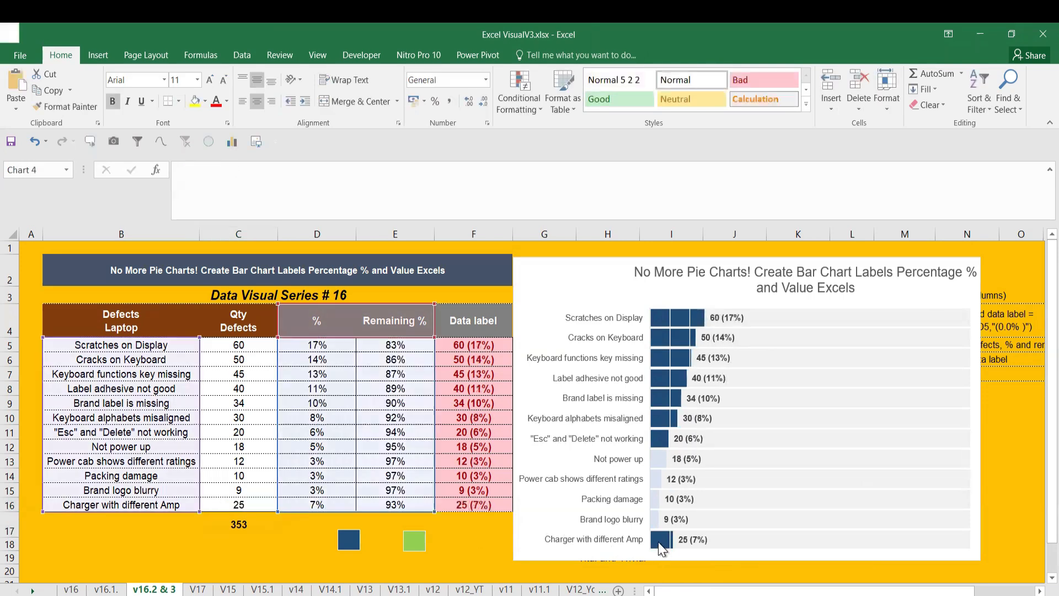
pyautogui.click(658, 541)
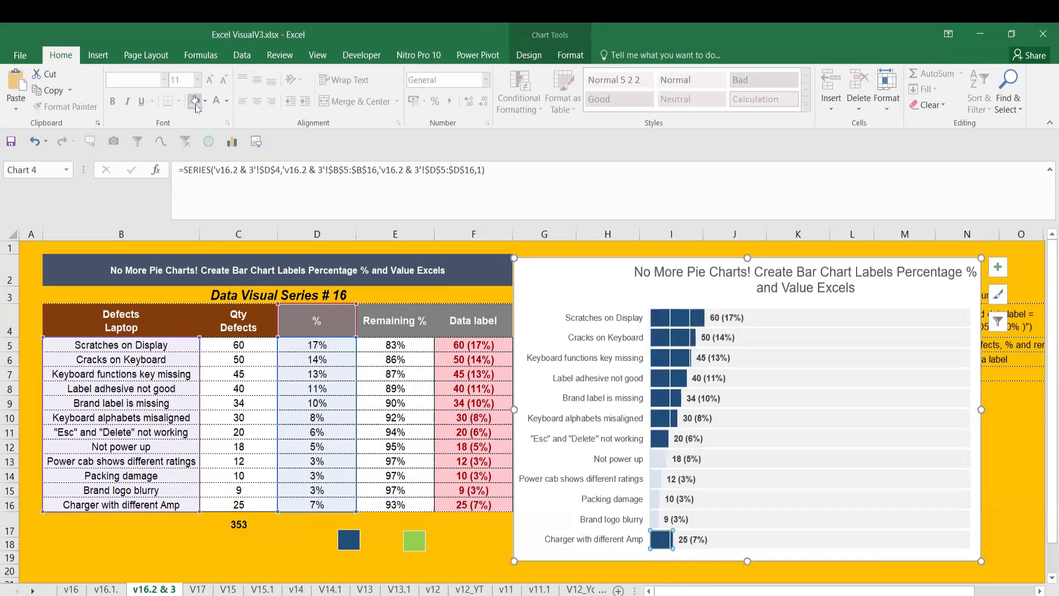
# Step: Restore the Charger with different Amp quantity in C16 to 5
pyautogui.click(259, 502)
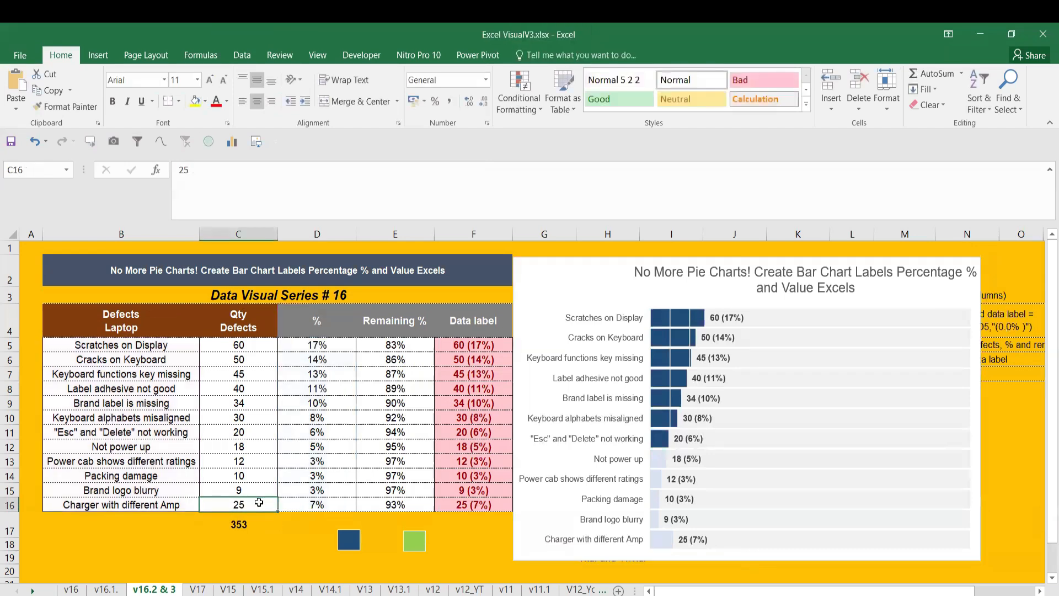
pyautogui.write('5')
pyautogui.press('Return')
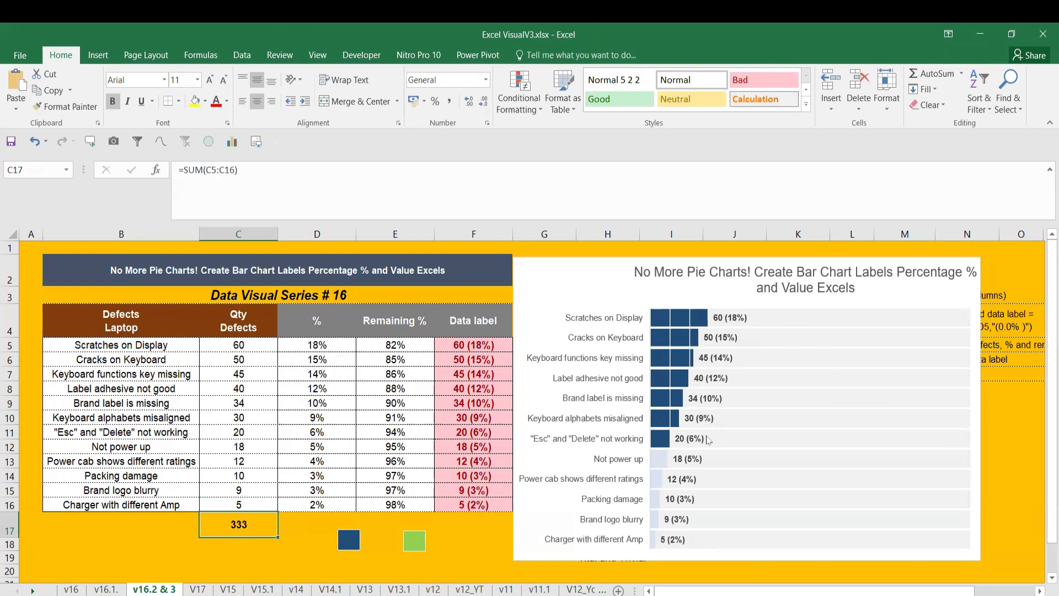
# Step: Draw a rectangle about 5 cm high and 7.56 cm wide beside the dark blue bars' labels, containing the text "Vital issues 80%"
pyautogui.click(95, 55)
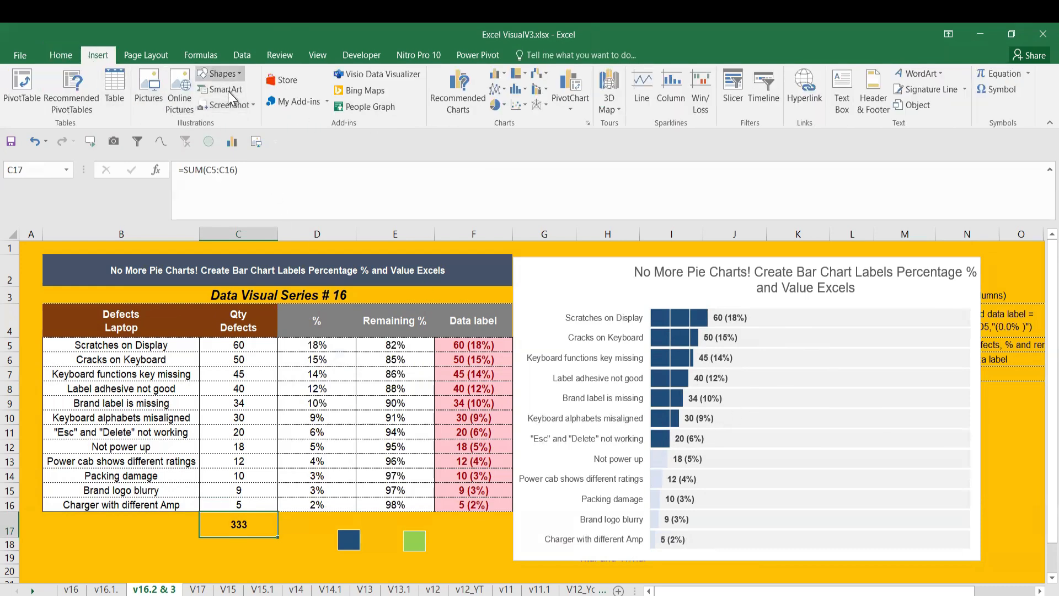
pyautogui.click(220, 74)
pyautogui.click(248, 110)
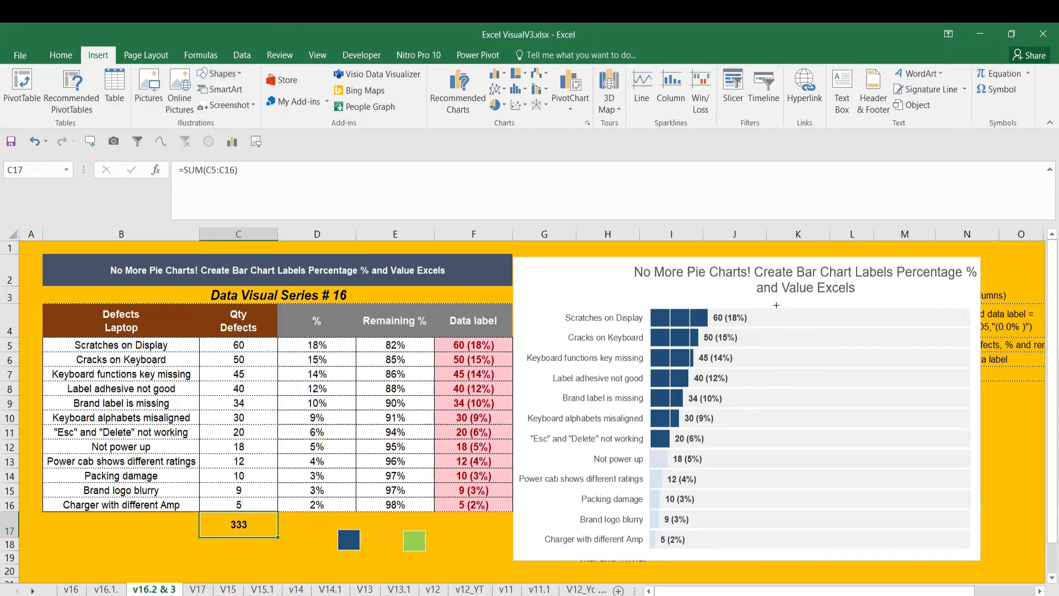
pyautogui.moveTo(774, 310)
pyautogui.mouseDown()
pyautogui.moveTo(871, 404)
pyautogui.moveTo(945, 447)
pyautogui.moveTo(972, 448)
pyautogui.mouseUp()
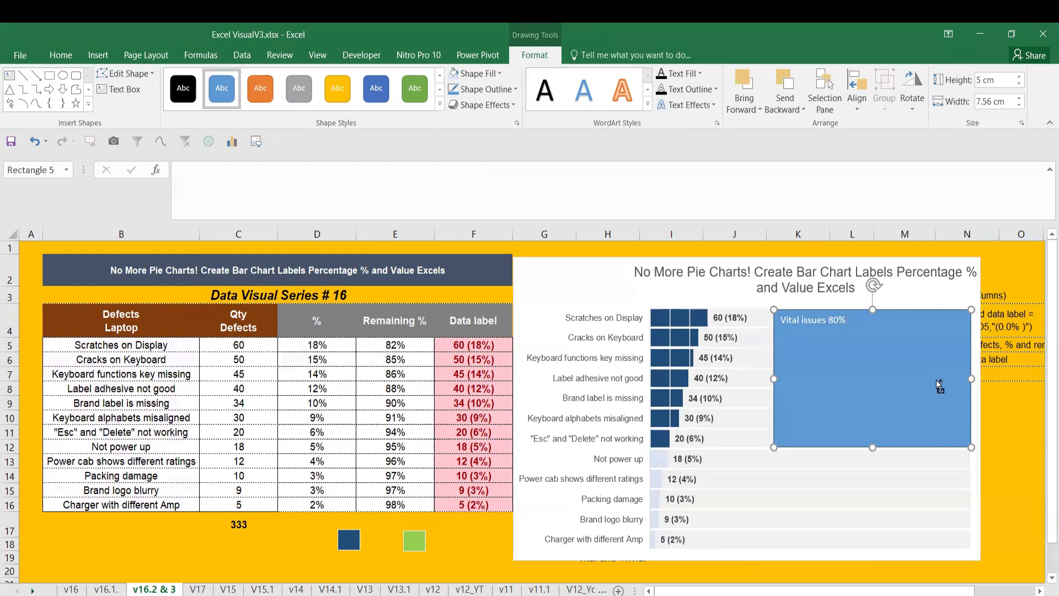
# Step: Give the "Vital issues 80%" rectangle a white outline, keeping its blue fill
pyautogui.hotkey('ctrl', 'a')
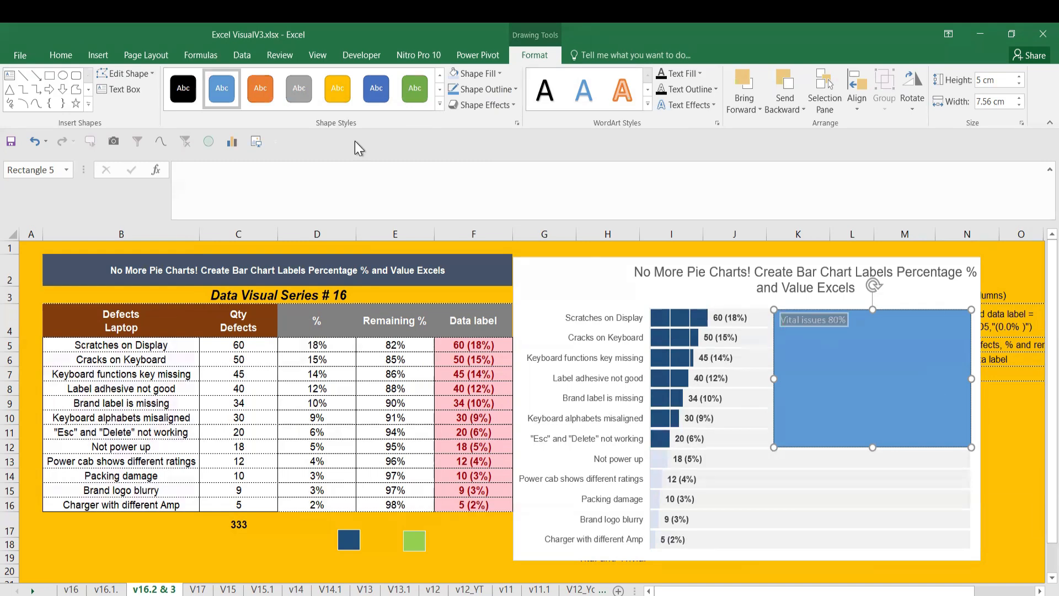
pyautogui.click(473, 77)
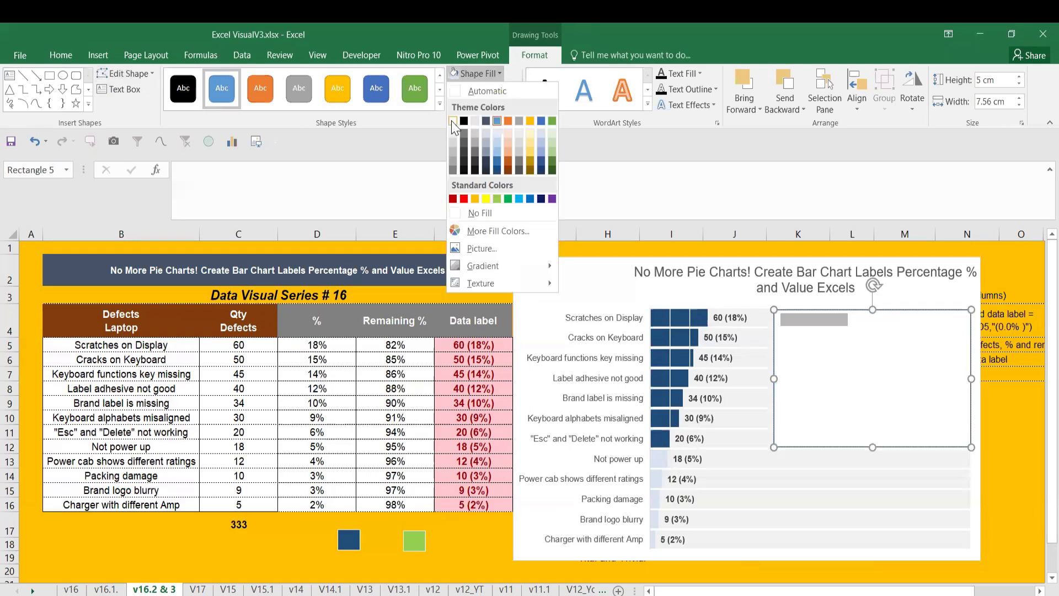
pyautogui.click(481, 89)
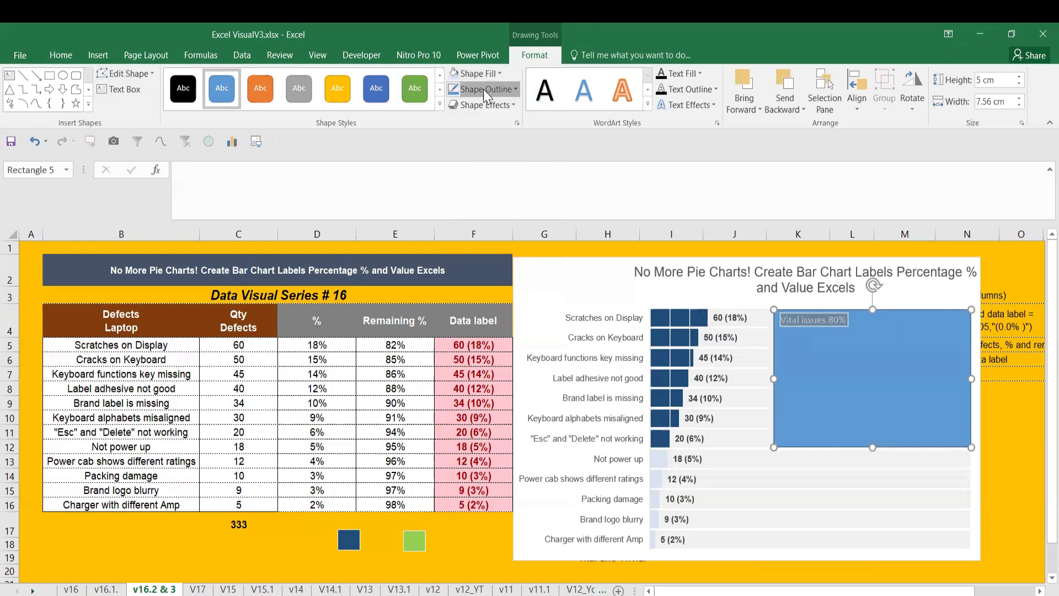
pyautogui.click(483, 89)
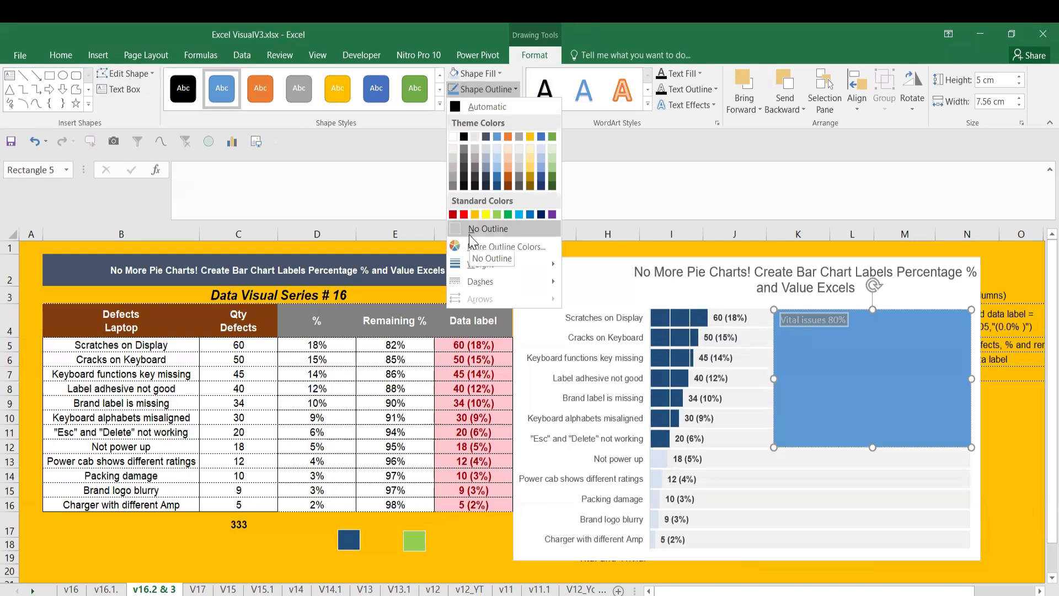
pyautogui.click(452, 137)
# Step: Centre the "Vital issues 80%" text horizontally and vertically inside its rectangle, and deselect the shape
pyautogui.click(61, 55)
pyautogui.click(257, 101)
pyautogui.click(257, 80)
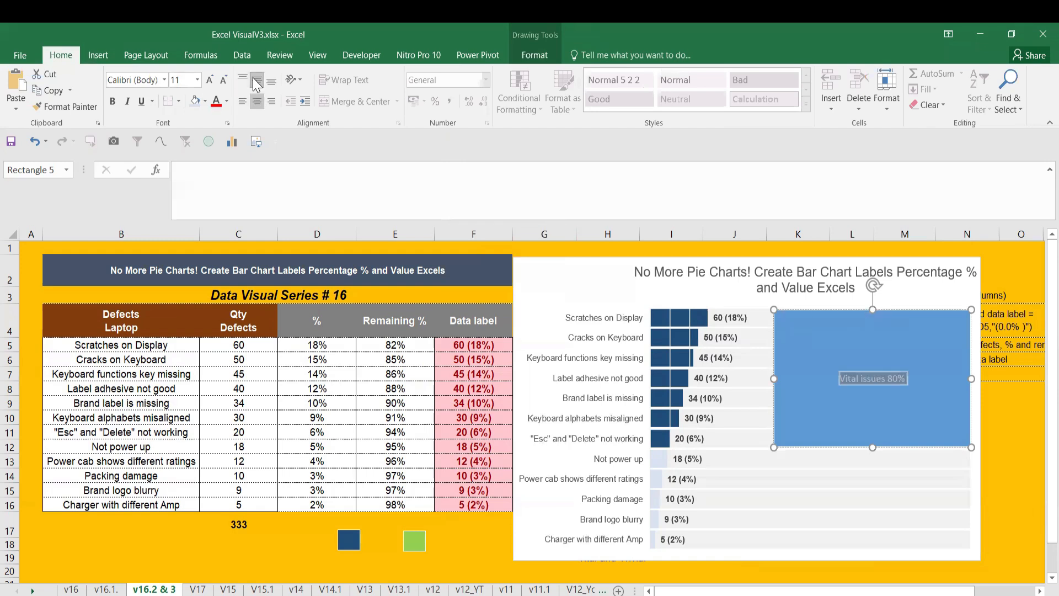
pyautogui.click(753, 409)
pyautogui.press('Escape')
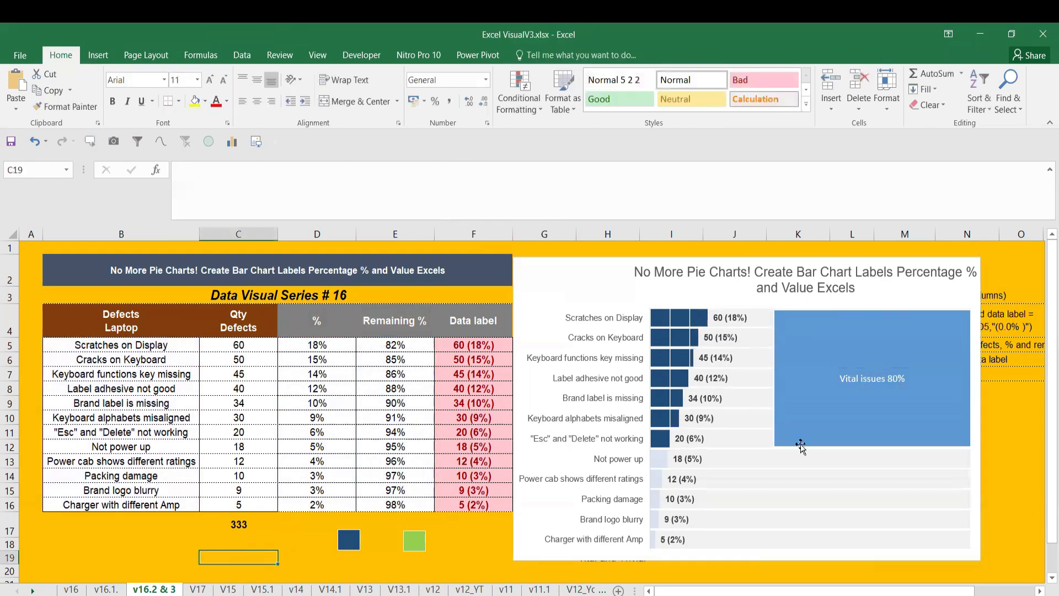
# Step: Enlarge the "Vital issues 80%" text to font size 20
pyautogui.click(848, 442)
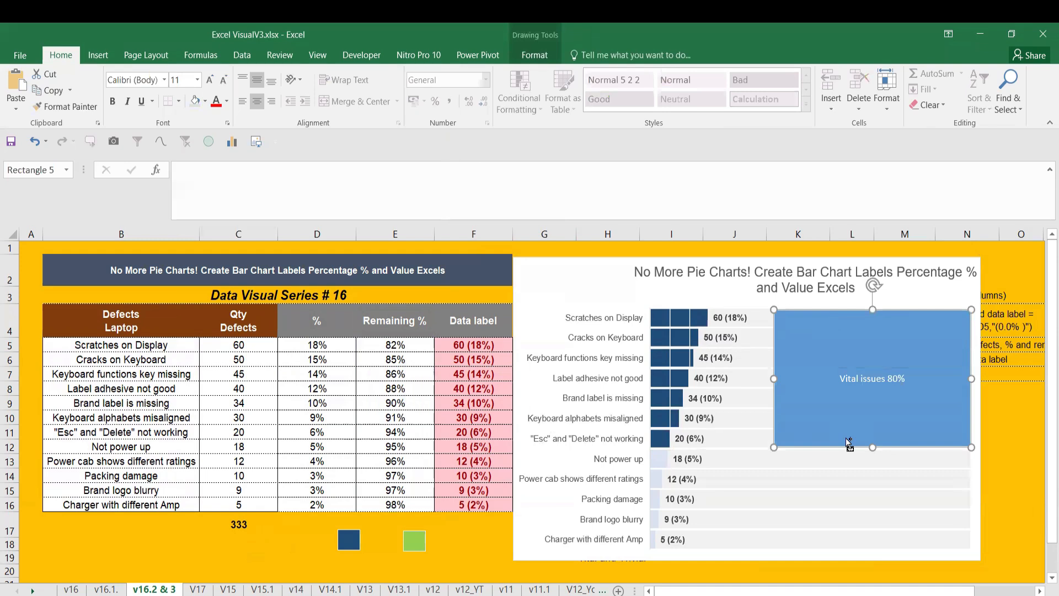
pyautogui.tripleClick(877, 378)
pyautogui.click(210, 79)
pyautogui.click(210, 80)
pyautogui.click(210, 79)
pyautogui.click(209, 79)
pyautogui.click(210, 79)
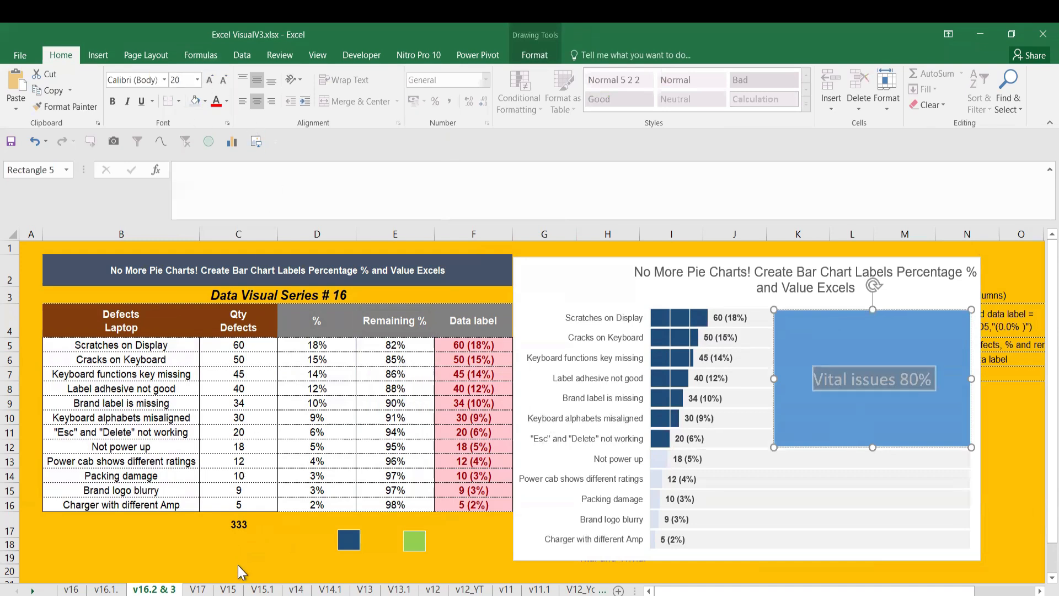
pyautogui.click(772, 454)
# Step: Duplicate the vital issues rectangle and fit the copy directly beneath it, spanning the rows from Not power up to Charger with different Amp
pyautogui.click(800, 446)
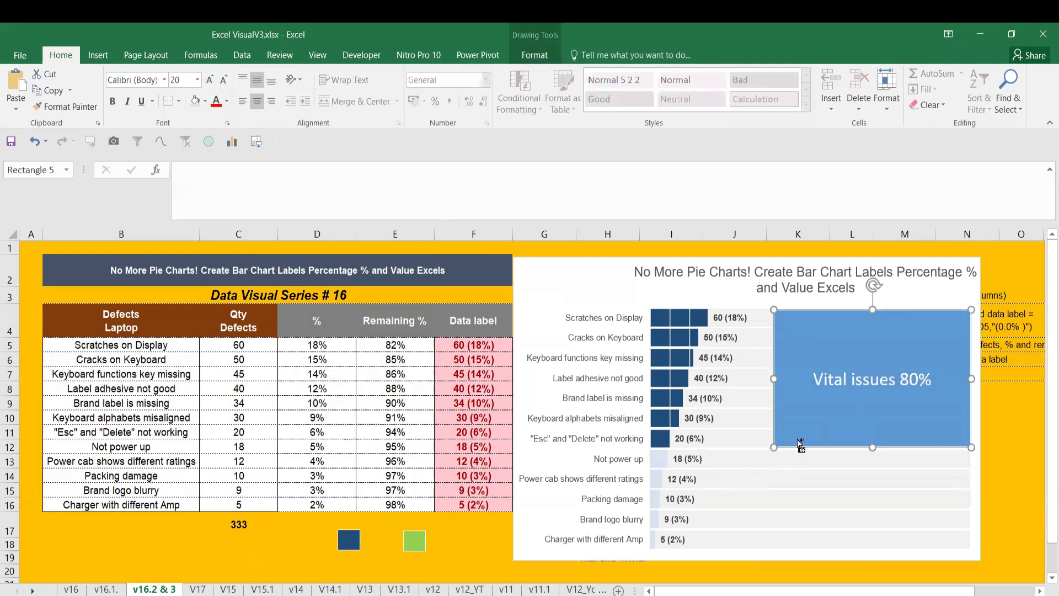
pyautogui.hotkey('ctrl', 'd')
pyautogui.moveTo(840, 442); pyautogui.dragTo(811, 544)
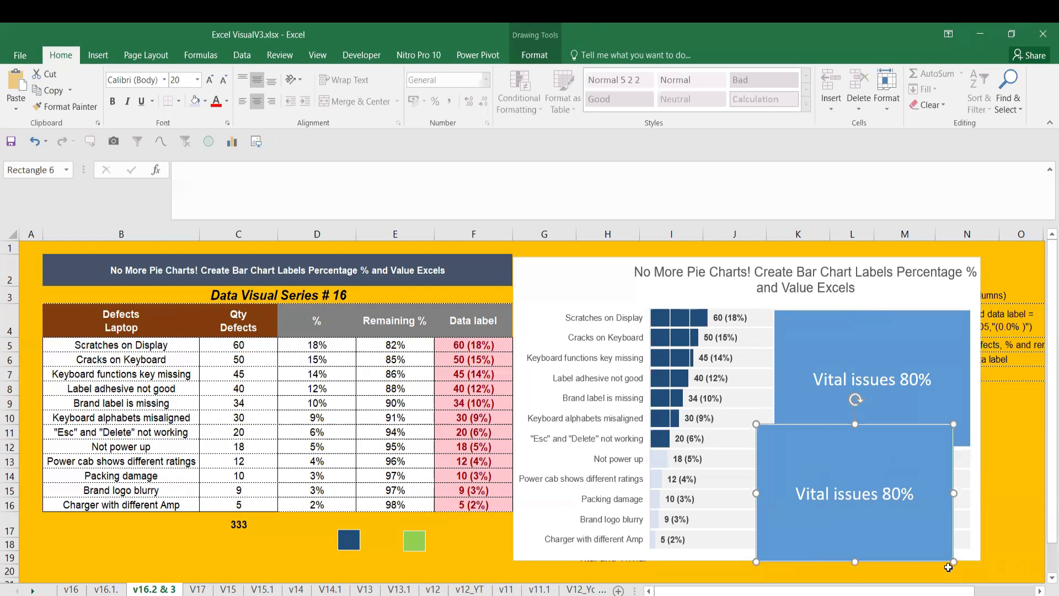
pyautogui.moveTo(951, 562); pyautogui.dragTo(972, 549)
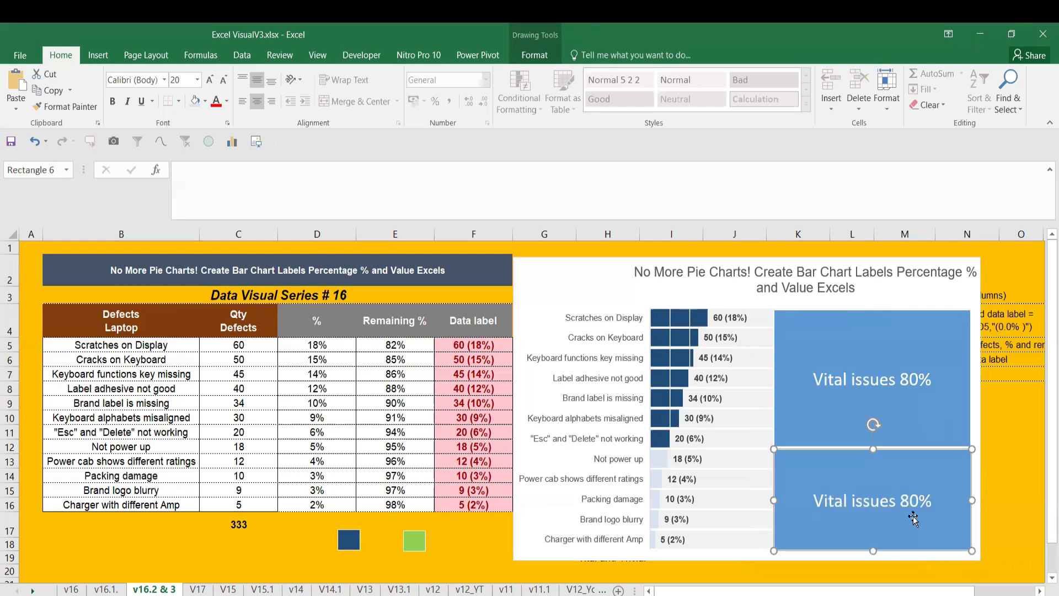
# Step: Replace the lower rectangle's text with "Trivial 20%" and select the vital issues rectangle
pyautogui.tripleClick(906, 505)
pyautogui.write('Tr')
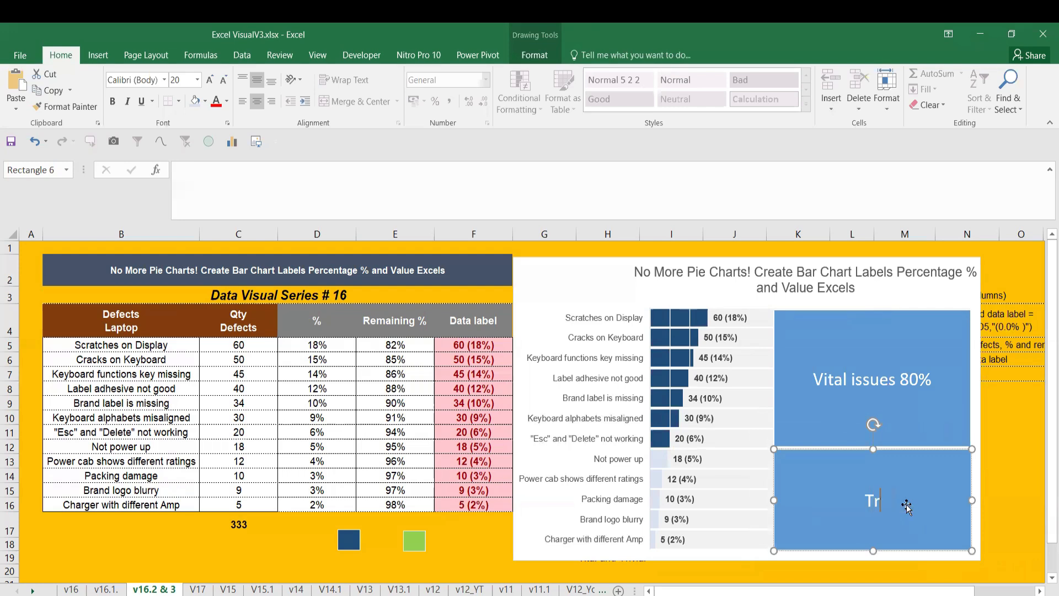
pyautogui.write('ivial 20%')
pyautogui.click(792, 404)
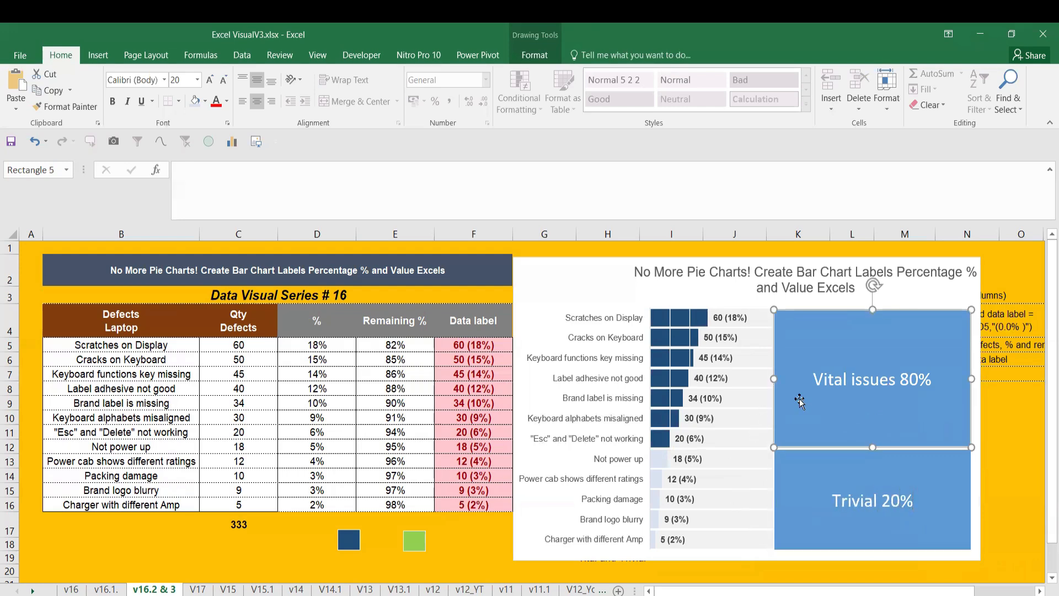
# Step: Fill the vital issues rectangle with the dark blue-gray theme colour and select the trivial rectangle
pyautogui.click(204, 101)
pyautogui.click(228, 149)
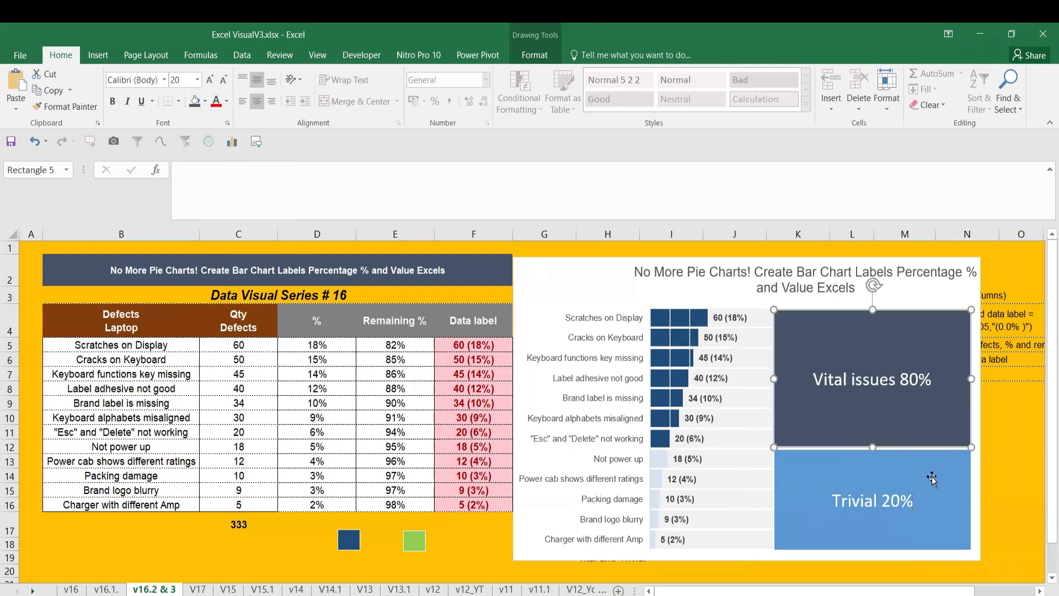
pyautogui.click(843, 480)
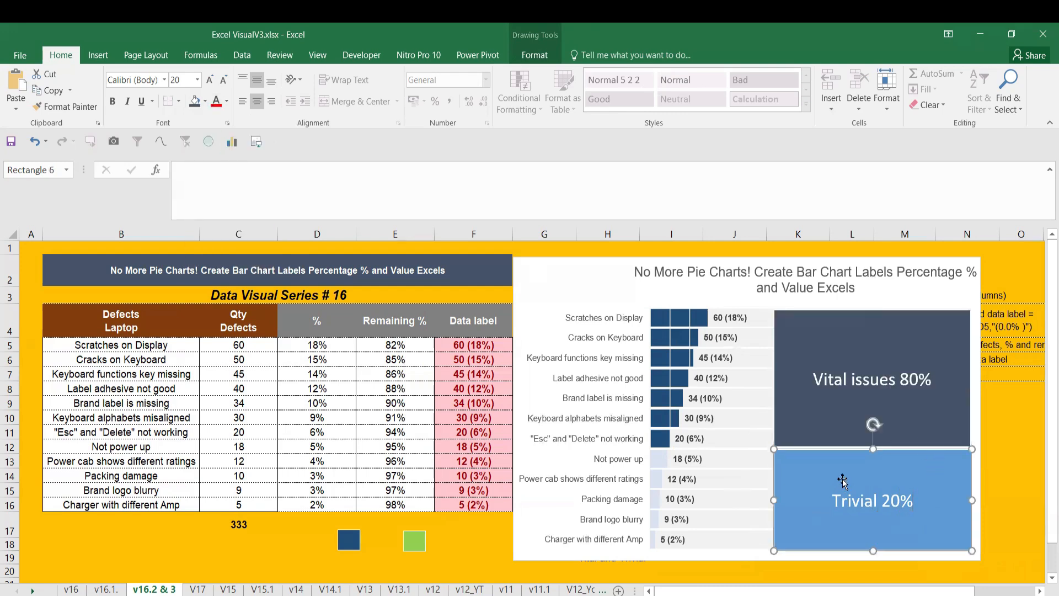
pyautogui.click(662, 322)
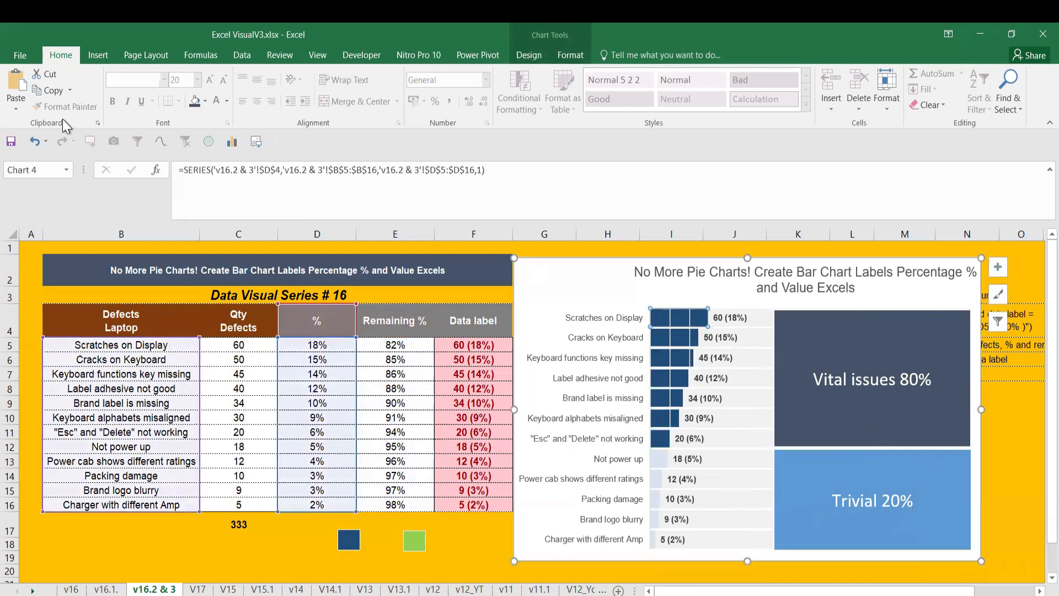
pyautogui.click(819, 334)
pyautogui.hotkey('ctrl', 'v')
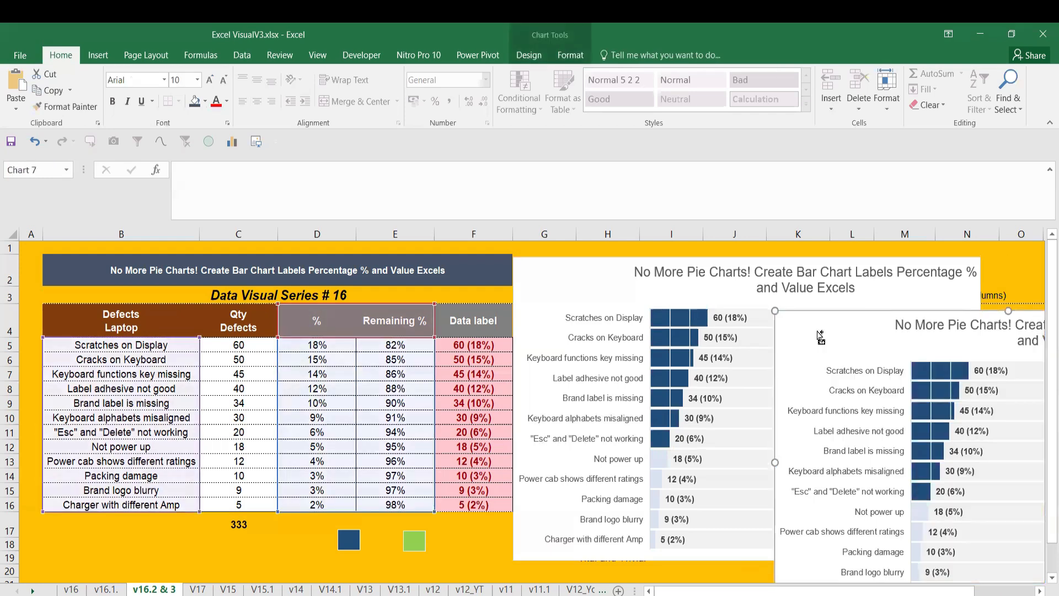
pyautogui.hotkey('ctrl', 'z')
# Step: Copy the dark blue square below the table and enlarge the copy to cover the vital issues rectangle
pyautogui.click(359, 546)
pyautogui.hotkey('ctrl', 'c')
pyautogui.click(804, 359)
pyautogui.hotkey('ctrl', 'v')
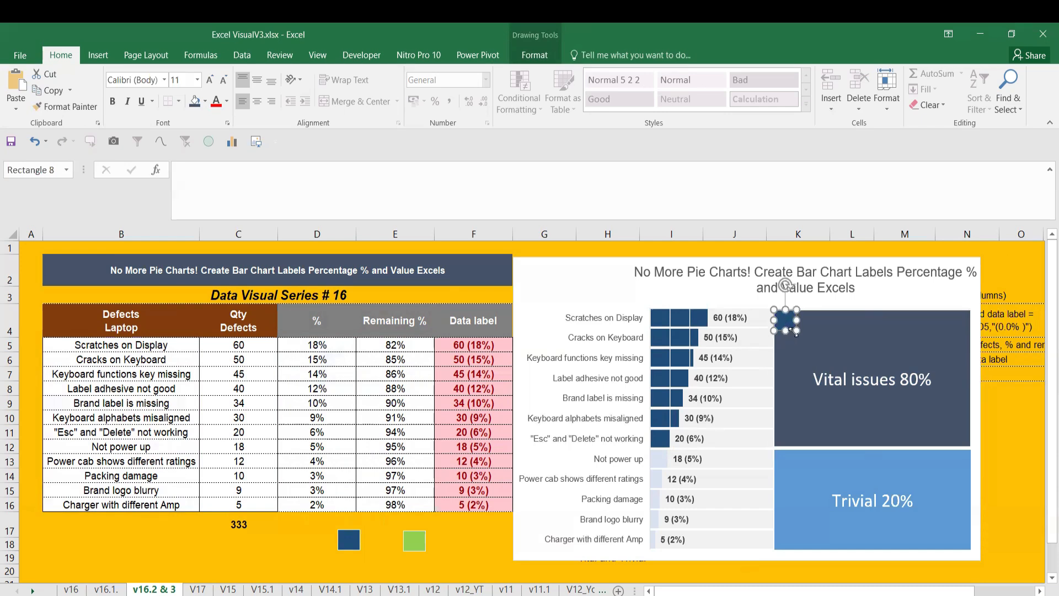
pyautogui.moveTo(797, 331); pyautogui.dragTo(971, 446)
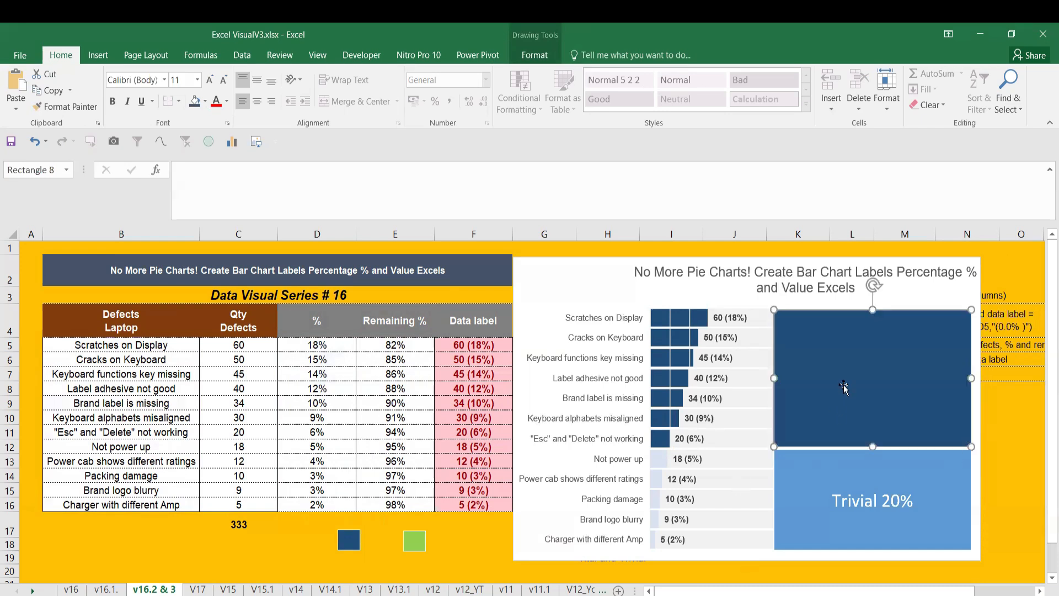
# Step: Shift the dark blue rectangle aside, cut the "Vital issues 80%" text from the rectangle beneath and paste it over the dark blue one
pyautogui.moveTo(843, 385); pyautogui.dragTo(690, 409)
pyautogui.click(893, 379)
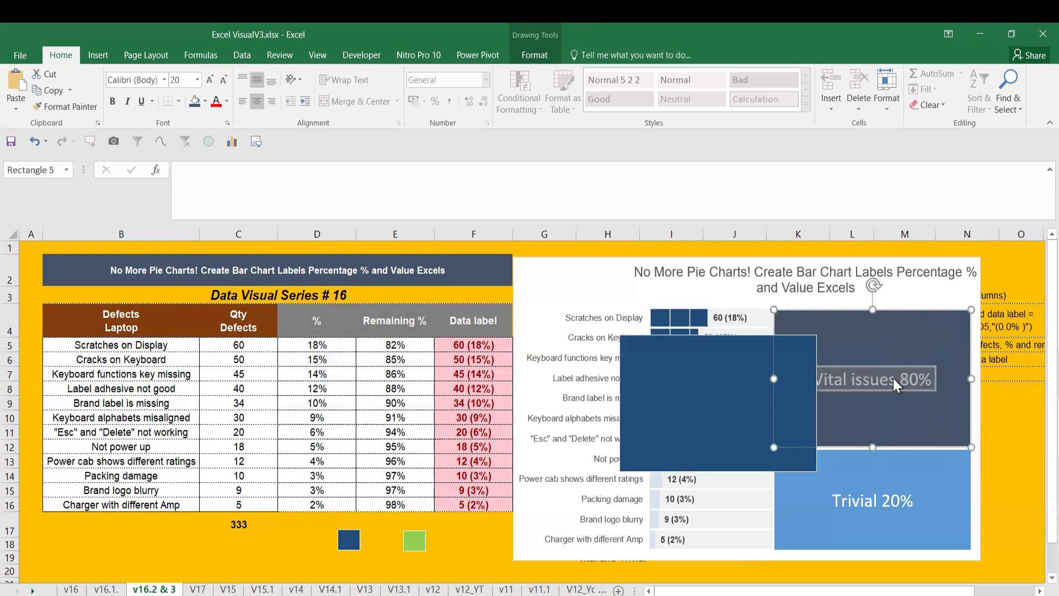
pyautogui.hotkey('ctrl', 'x')
pyautogui.click(701, 396)
pyautogui.hotkey('ctrl', 'v')
# Step: Move the dark blue rectangle back over the vital issues area and centre the pasted "Vital issues 80%" text on it
pyautogui.moveTo(714, 422); pyautogui.dragTo(872, 399)
pyautogui.click(706, 375)
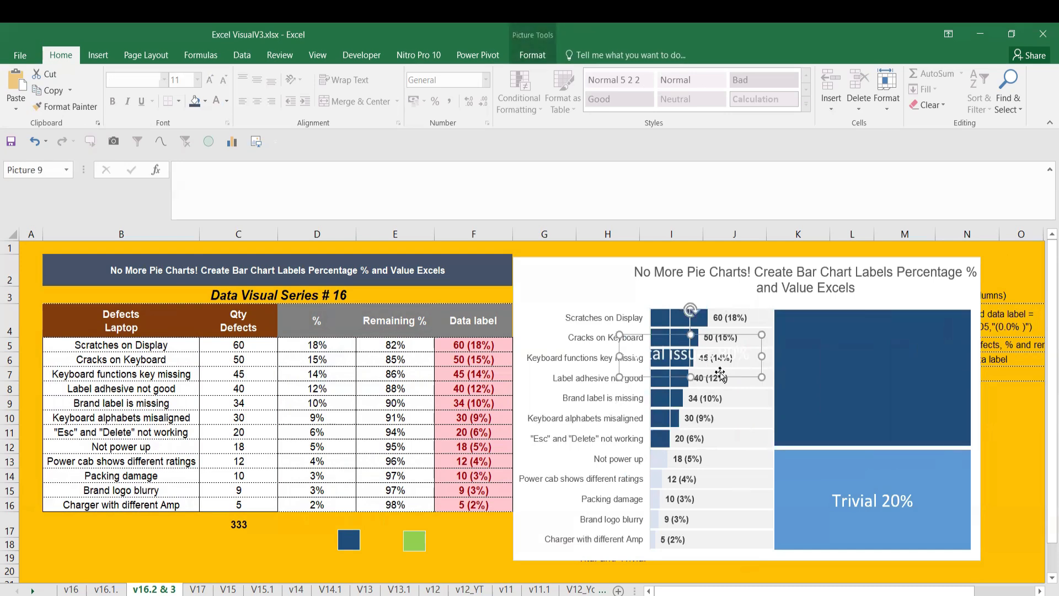
pyautogui.moveTo(734, 378); pyautogui.dragTo(913, 400)
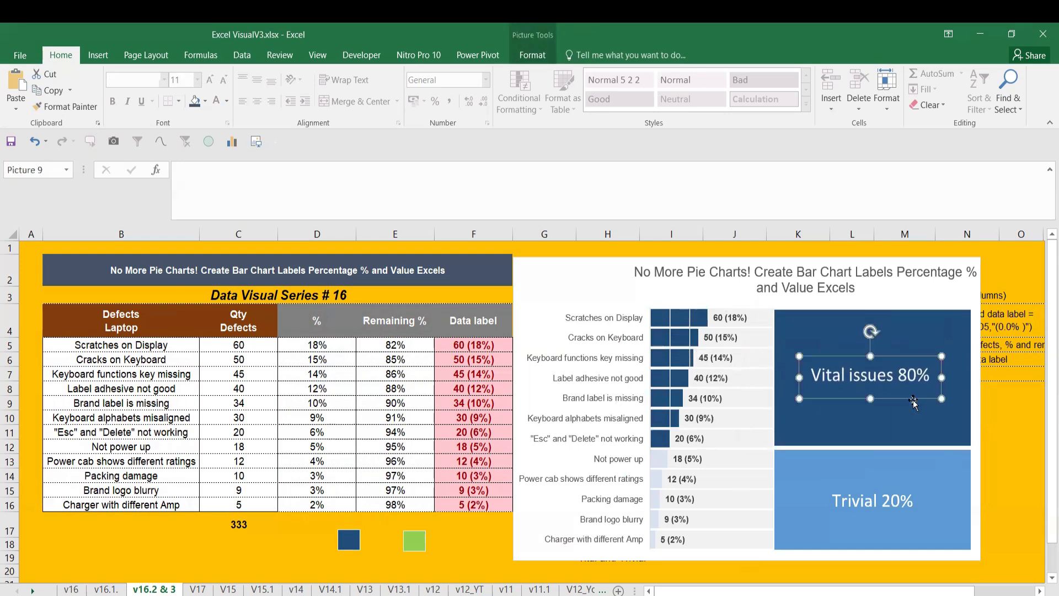
# Step: Fill the "Trivial 20%" rectangle with light blue and change its text colour to black
pyautogui.click(806, 512)
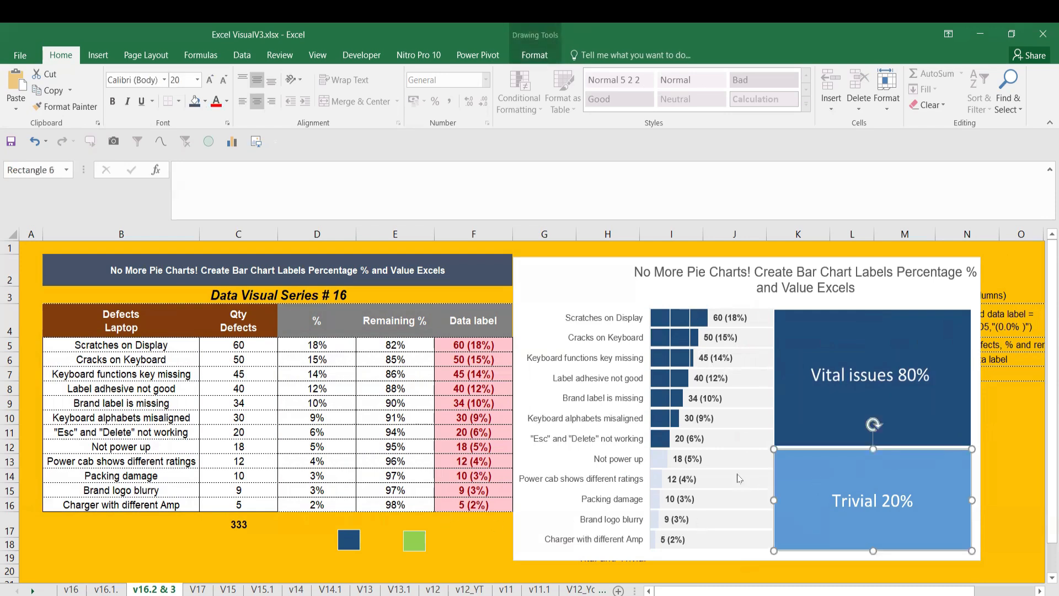
pyautogui.click(204, 101)
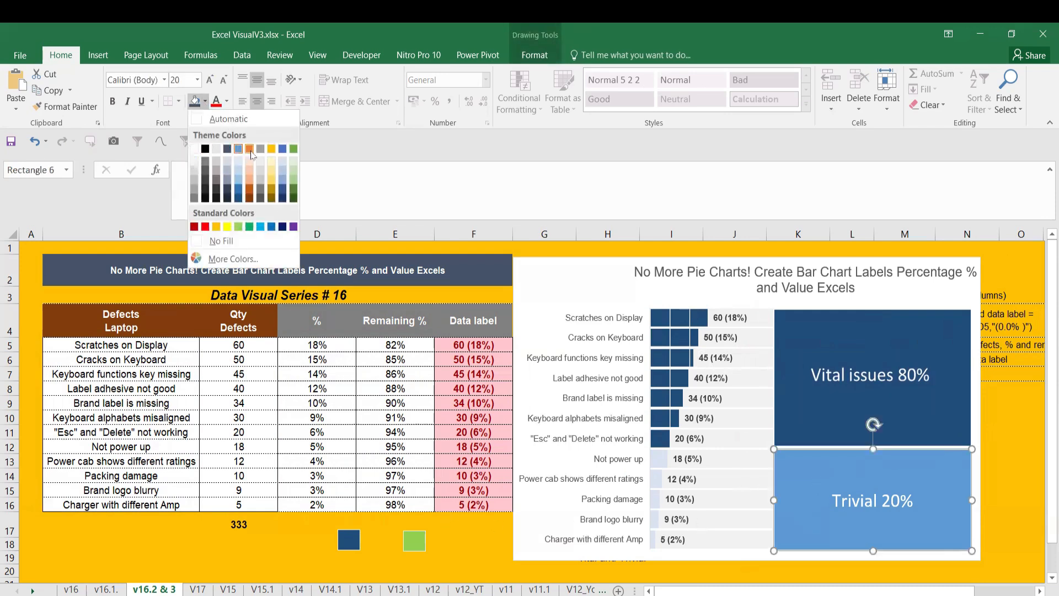
pyautogui.click(280, 164)
pyautogui.tripleClick(885, 507)
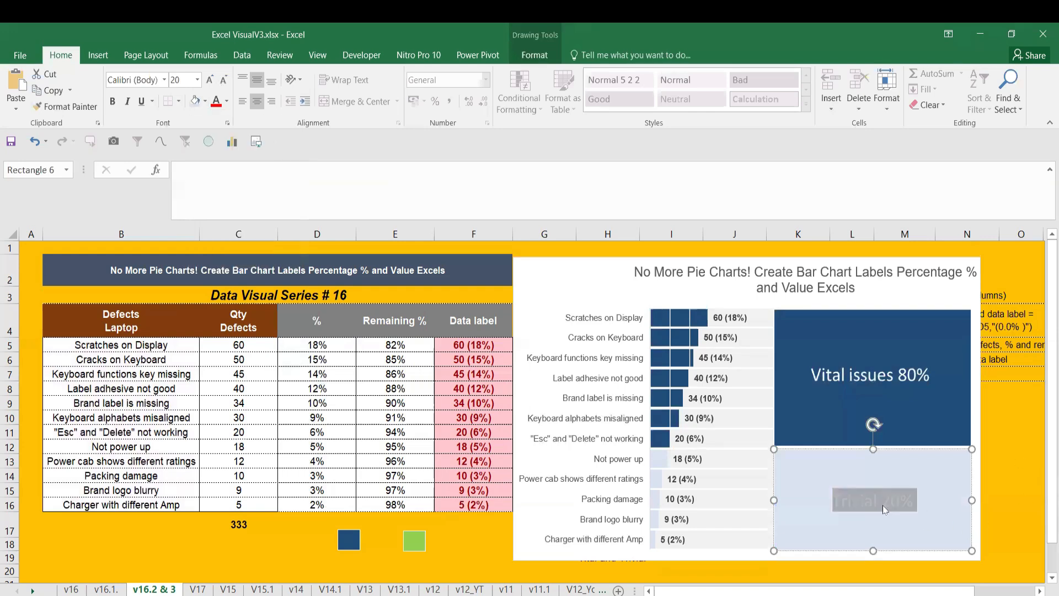
pyautogui.click(227, 101)
pyautogui.click(227, 130)
pyautogui.click(429, 526)
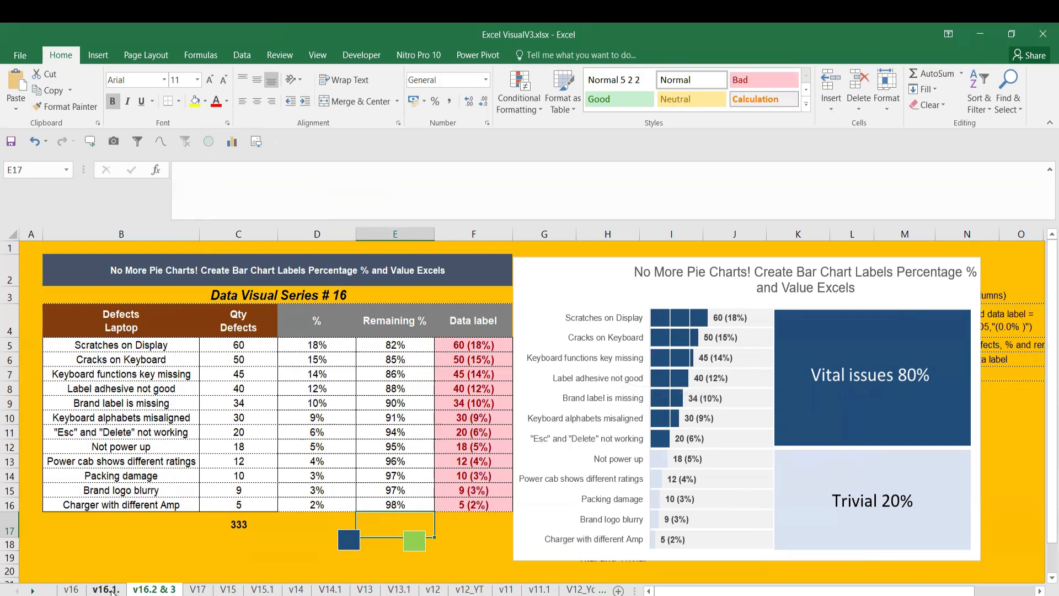
# Step: Duplicate the v16.2 & 3 sheet and clear the %, Remaining % and Data label values in D5:F16 of the copy
pyautogui.moveTo(142, 591); pyautogui.dragTo(200, 591)
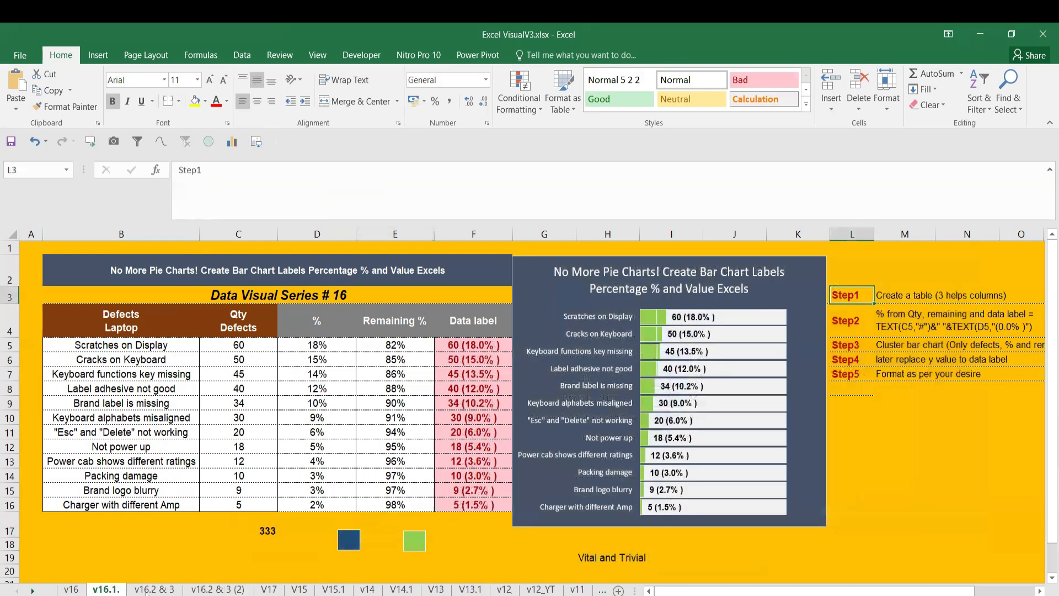
pyautogui.click(204, 589)
pyautogui.moveTo(314, 344); pyautogui.dragTo(481, 501)
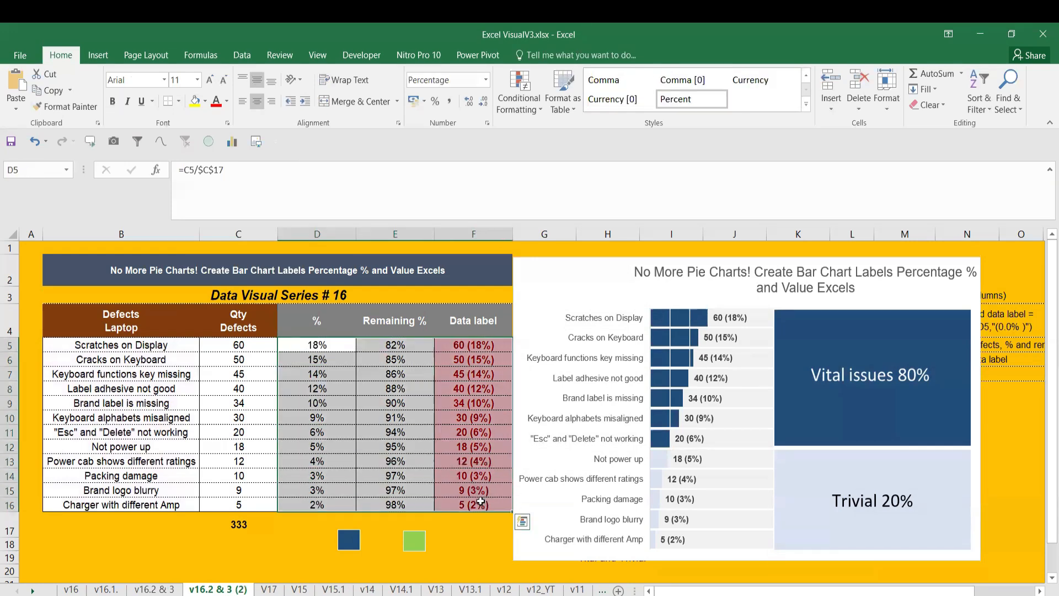
pyautogui.press('Delete')
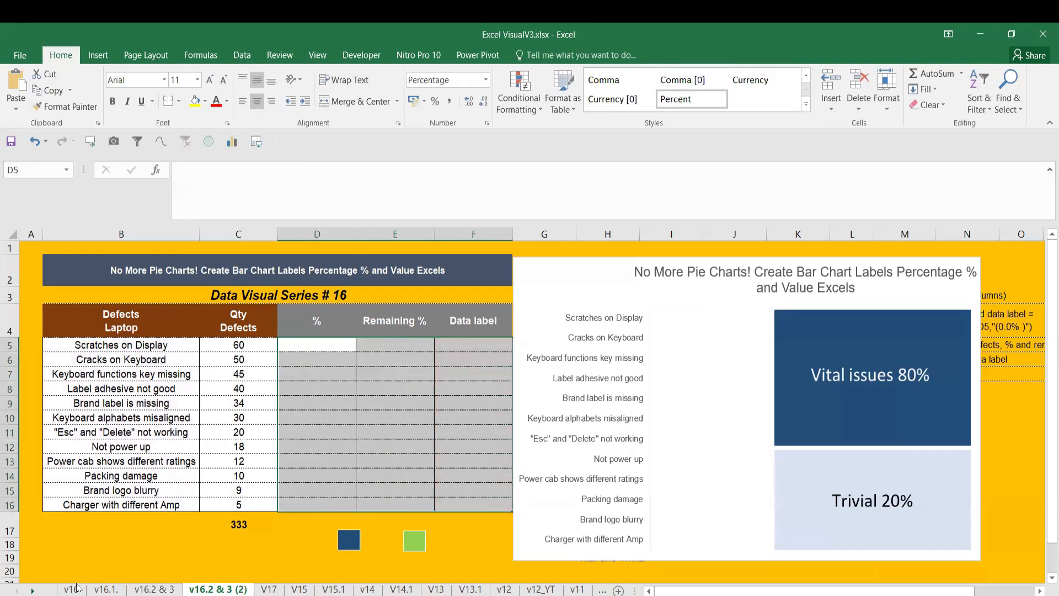
pyautogui.click(71, 589)
pyautogui.moveTo(101, 345); pyautogui.dragTo(259, 473)
pyautogui.hotkey('ctrl', 'c')
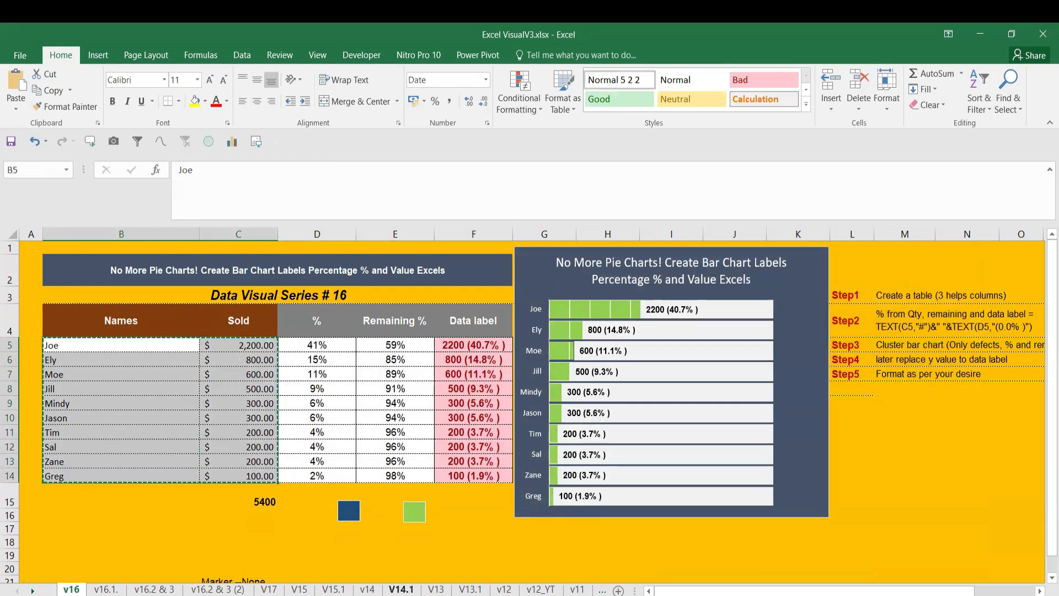
# Step: Switch to the Beyond pie charts tutorial1.xlsx workbook, copy the names with their May 2020 sales in B101:C110, and return to Excel VisualV3.xlsx
pyautogui.click(722, 548)
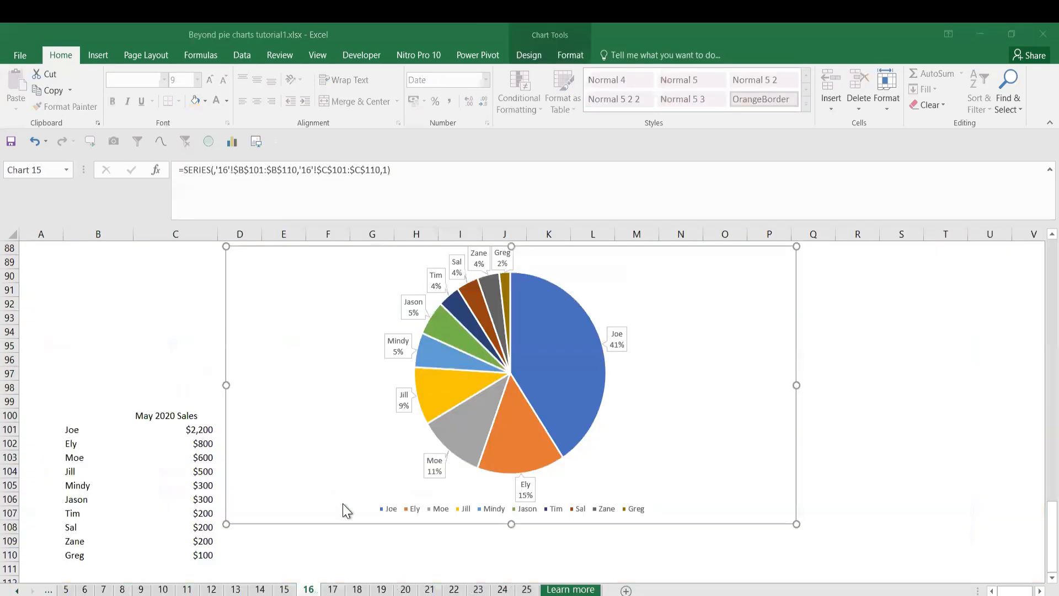
pyautogui.moveTo(70, 430); pyautogui.dragTo(198, 562)
pyautogui.hotkey('ctrl', 'q')
pyautogui.press('Escape')
pyautogui.hotkey('ctrl', 'c')
pyautogui.hotkey('alt', 'Tab')
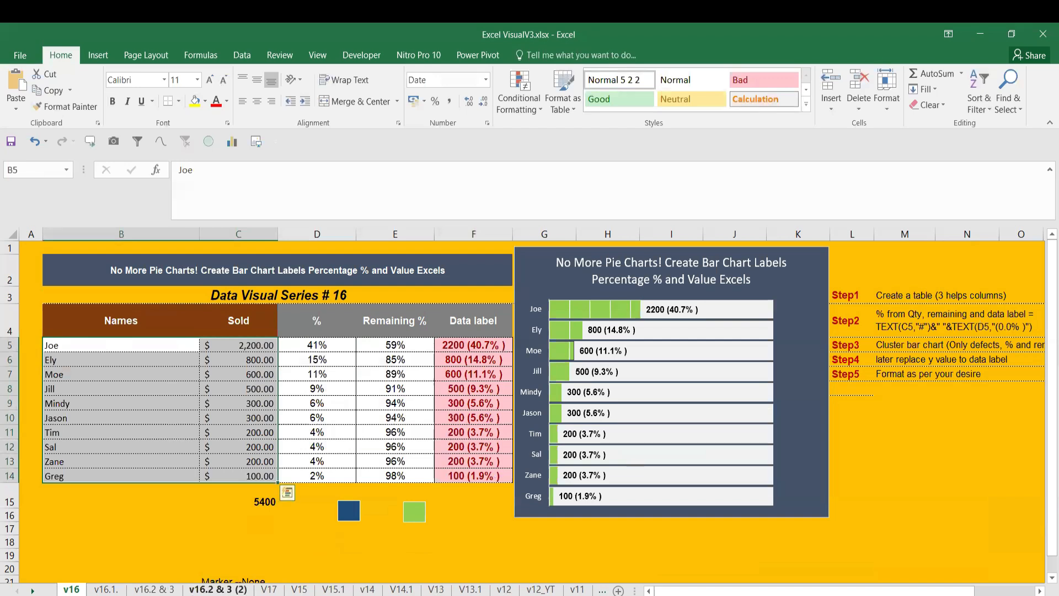
# Step: Paste the copied names and sales into the v16.2 & 3 (2) sheet starting at cell B5
pyautogui.click(218, 589)
pyautogui.click(121, 345)
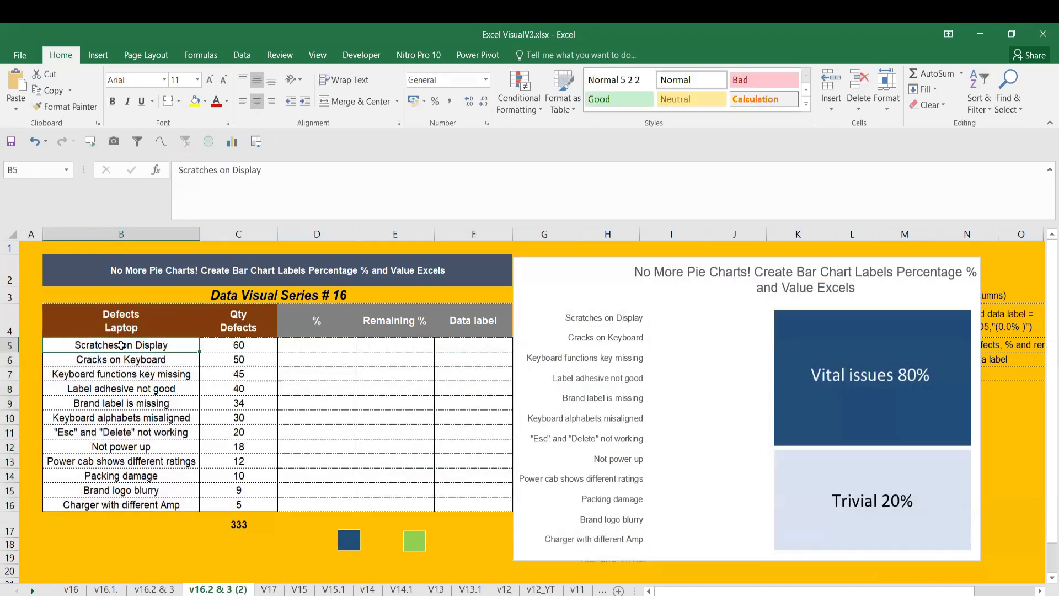
pyautogui.hotkey('ctrl', 'v')
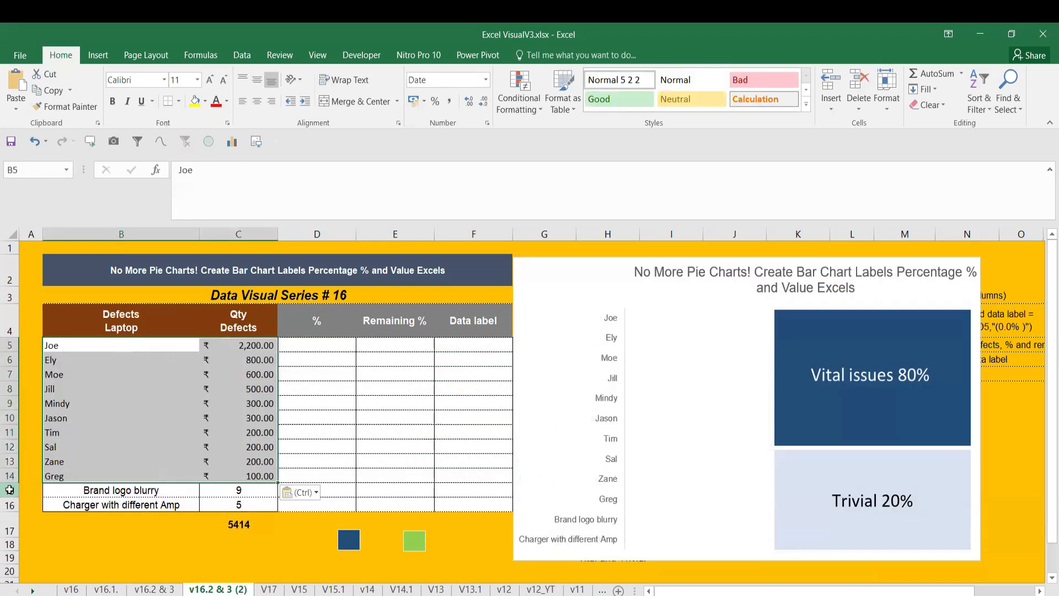
# Step: Delete the two leftover defect rows, 15 and 16, beneath the pasted sales data
pyautogui.moveTo(11, 491); pyautogui.dragTo(12, 503)
pyautogui.rightClick(12, 503)
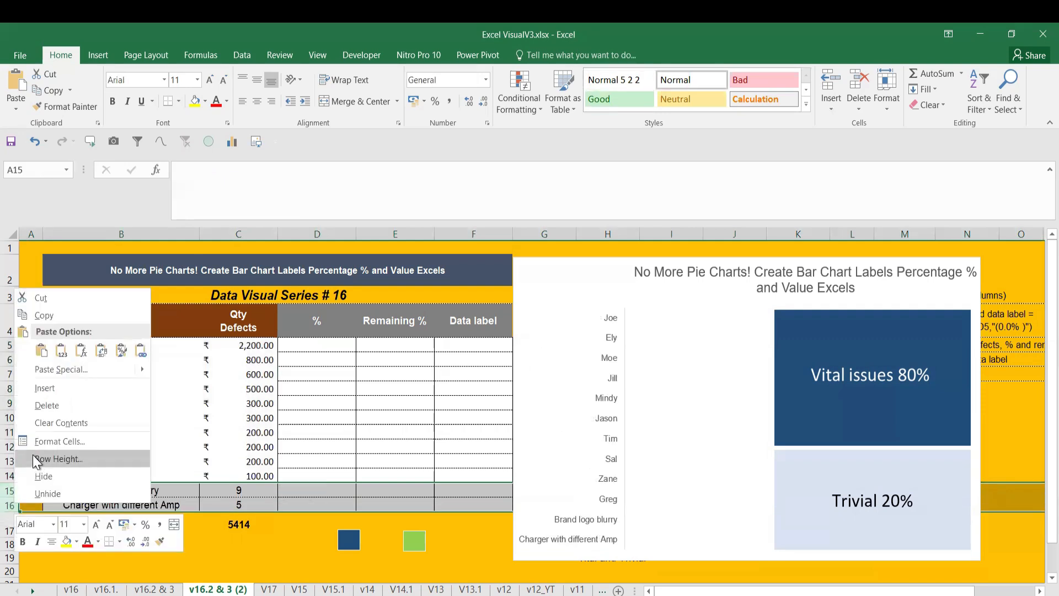
pyautogui.click(40, 403)
# Step: Change the table headers in B4 and C4 to "Names" and "Sold in $"
pyautogui.click(121, 324)
pyautogui.write('Names')
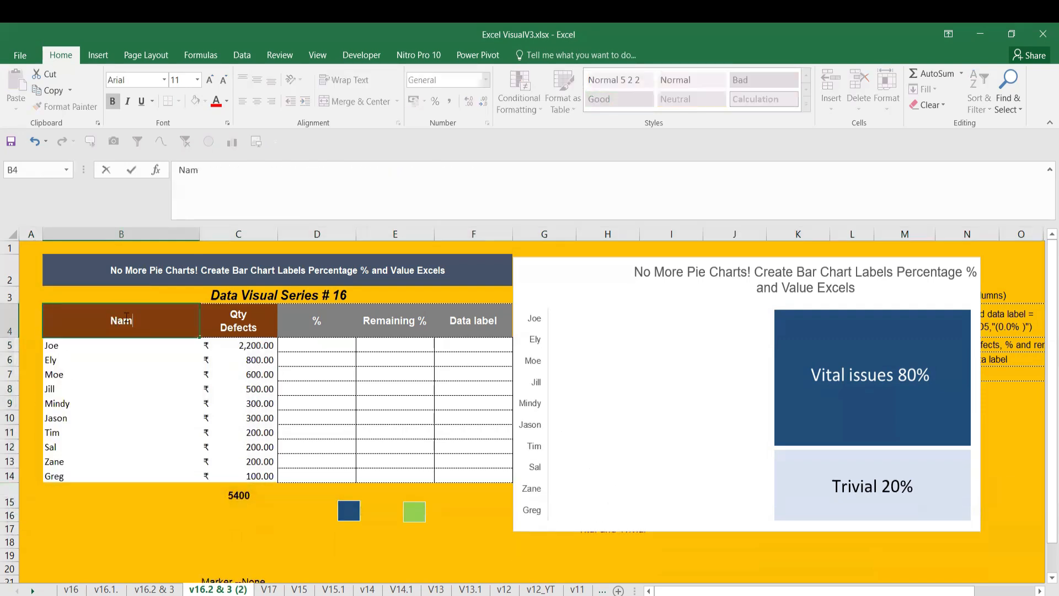
pyautogui.press('Return')
pyautogui.click(241, 321)
pyautogui.write('Sold in')
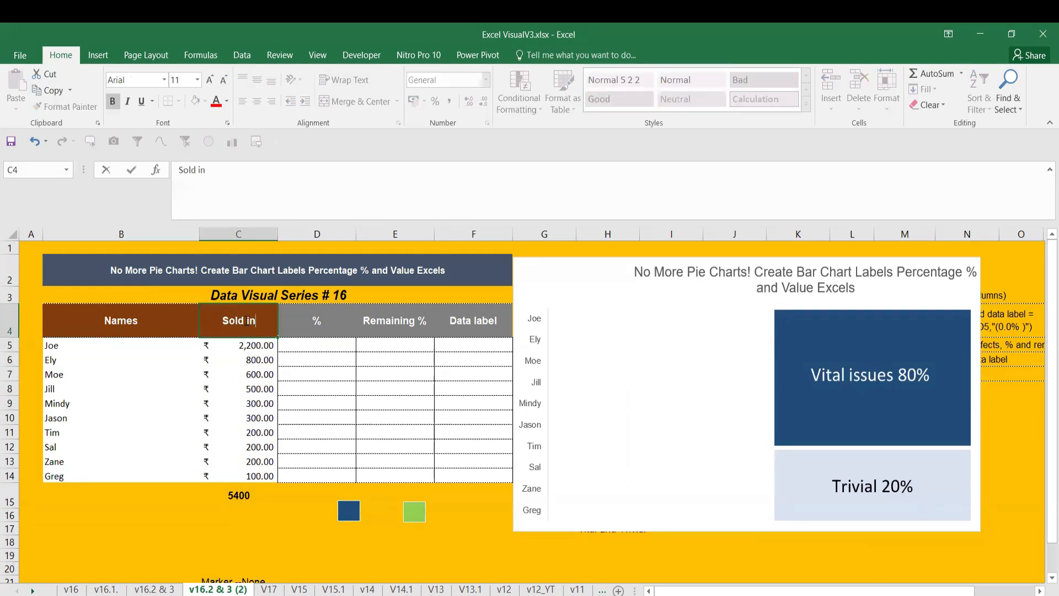
pyautogui.write(' $')
pyautogui.press('Return')
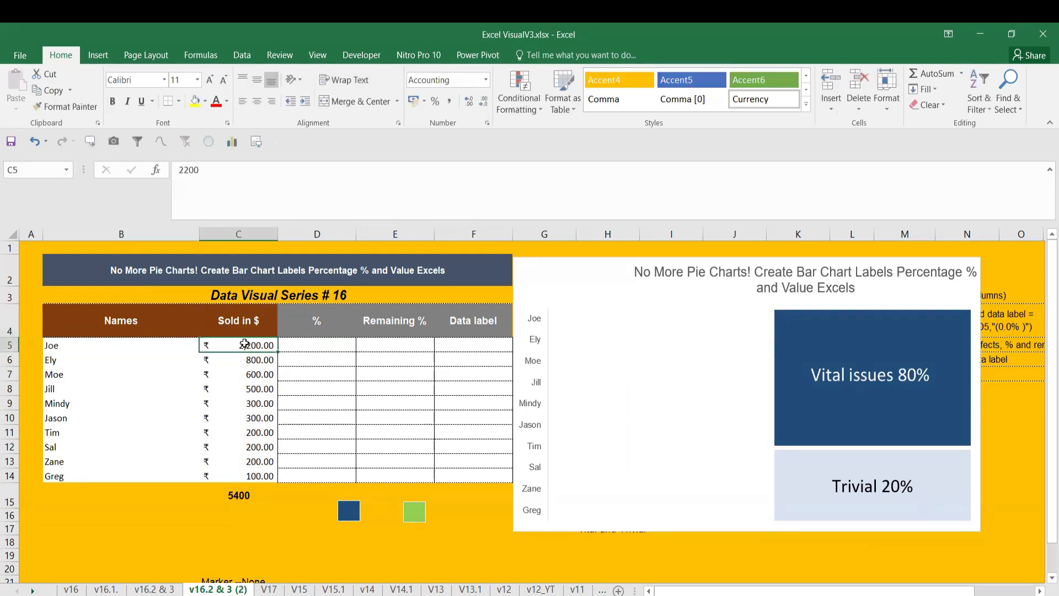
# Step: Apply the $ English (United States) accounting format to the sold amounts in C5:C14 and the total in C15
pyautogui.moveTo(234, 345); pyautogui.dragTo(238, 474)
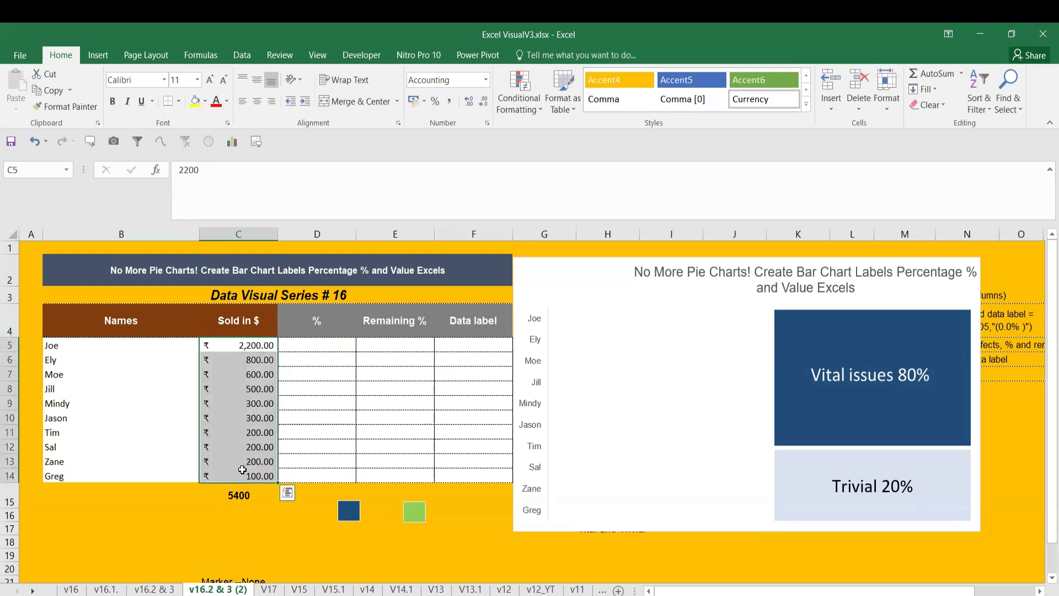
pyautogui.click(423, 101)
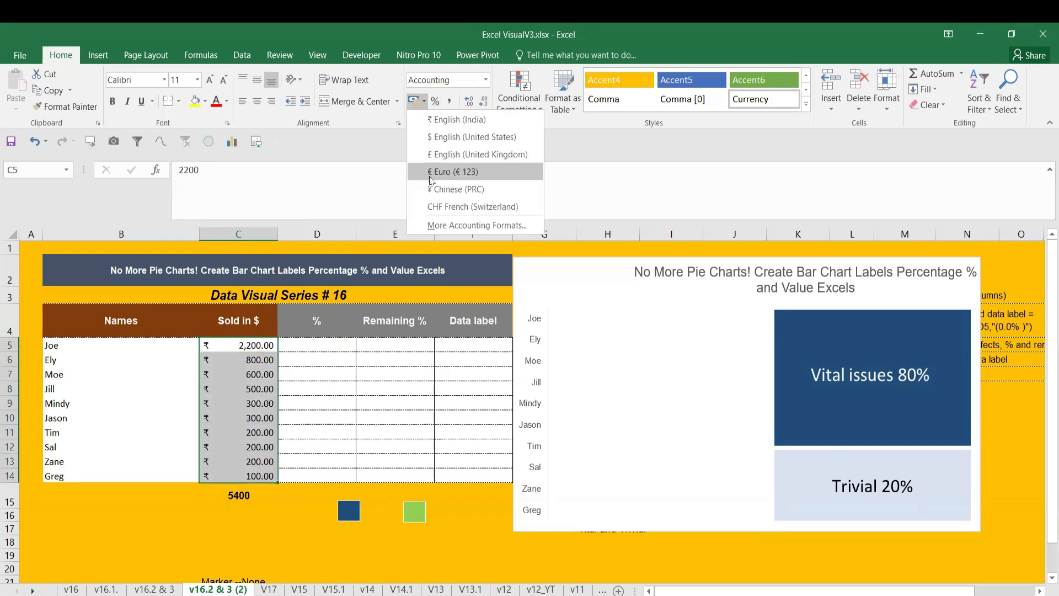
pyautogui.click(436, 141)
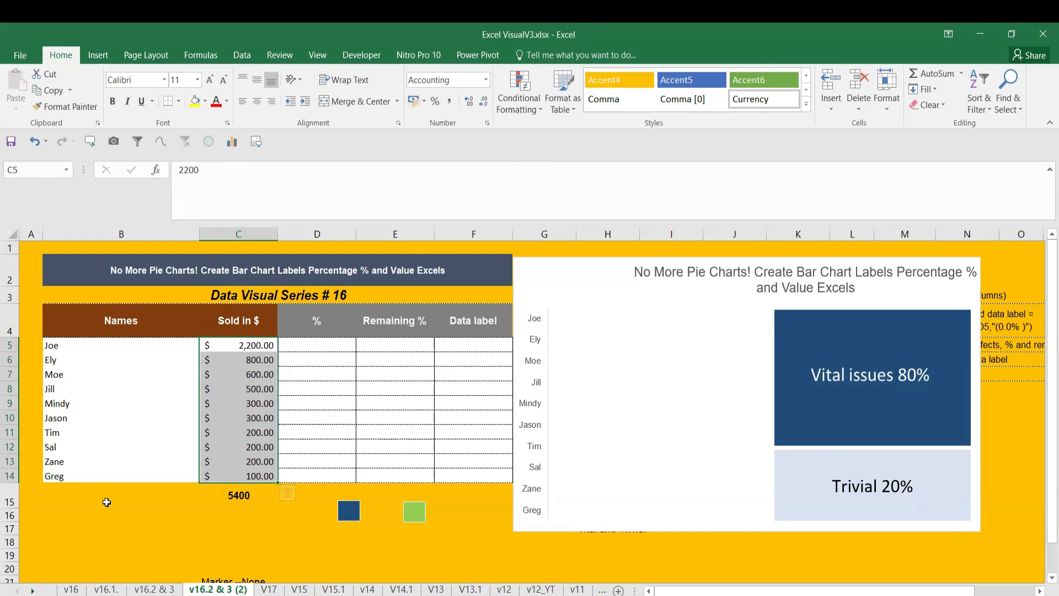
pyautogui.click(232, 492)
pyautogui.click(412, 101)
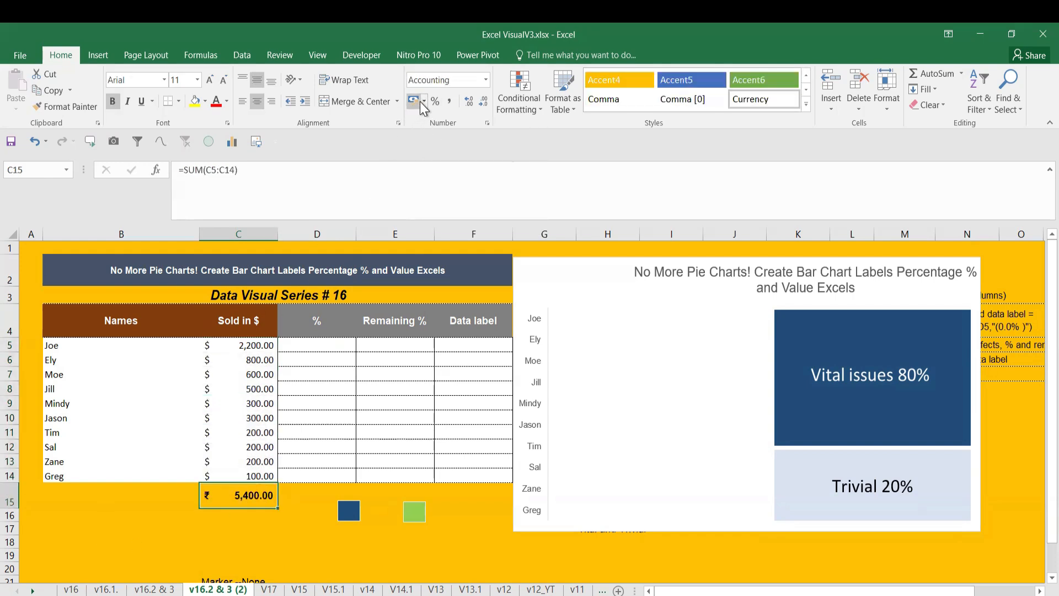
pyautogui.click(424, 101)
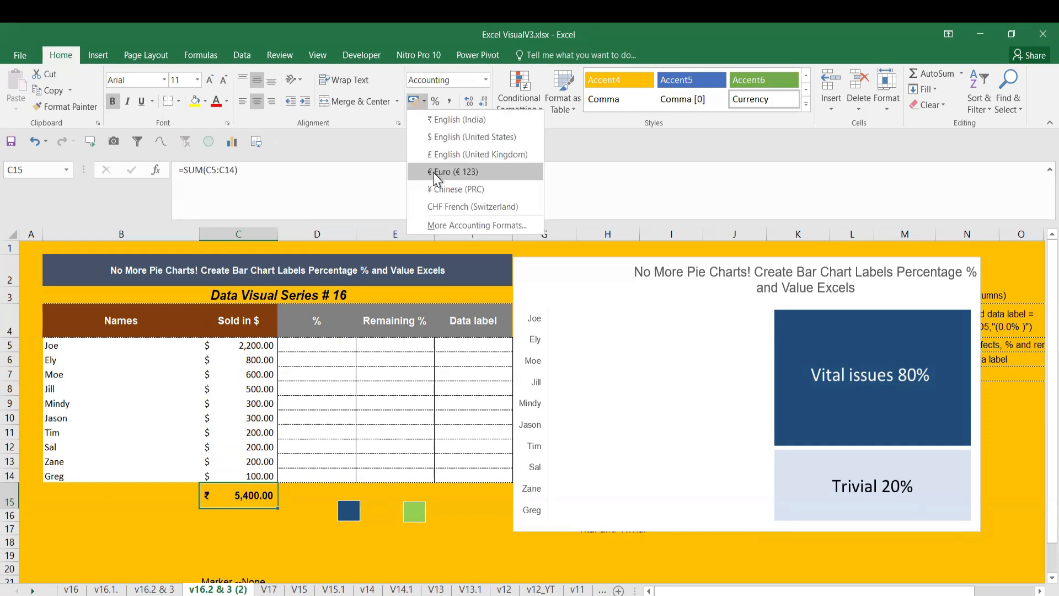
pyautogui.click(445, 134)
pyautogui.click(200, 542)
# Step: Enter the percentage formula =C5/$C$15 in cell D5
pyautogui.click(325, 345)
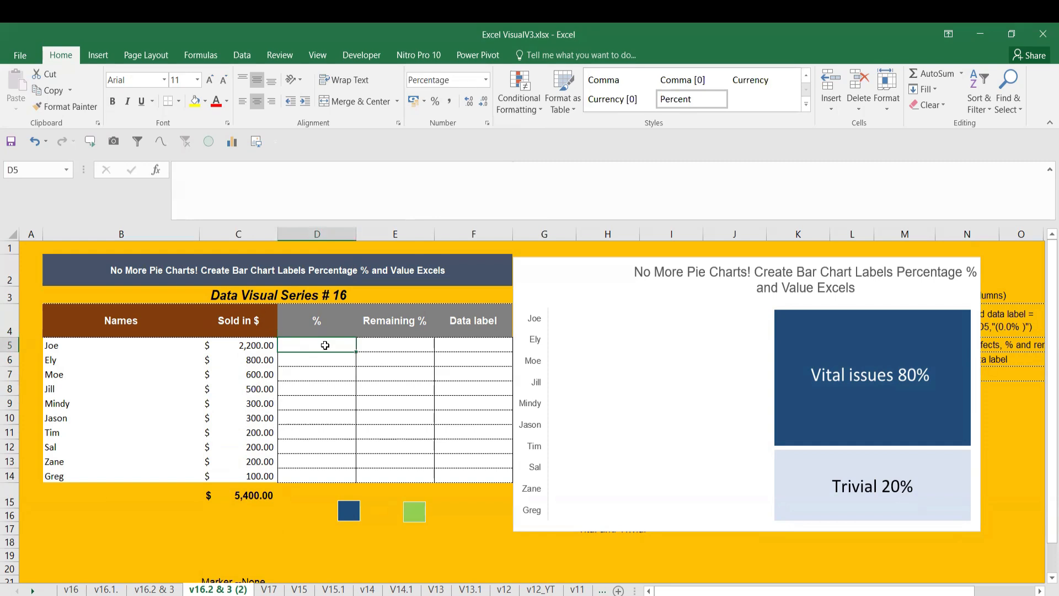
pyautogui.write('=')
pyautogui.click(243, 347)
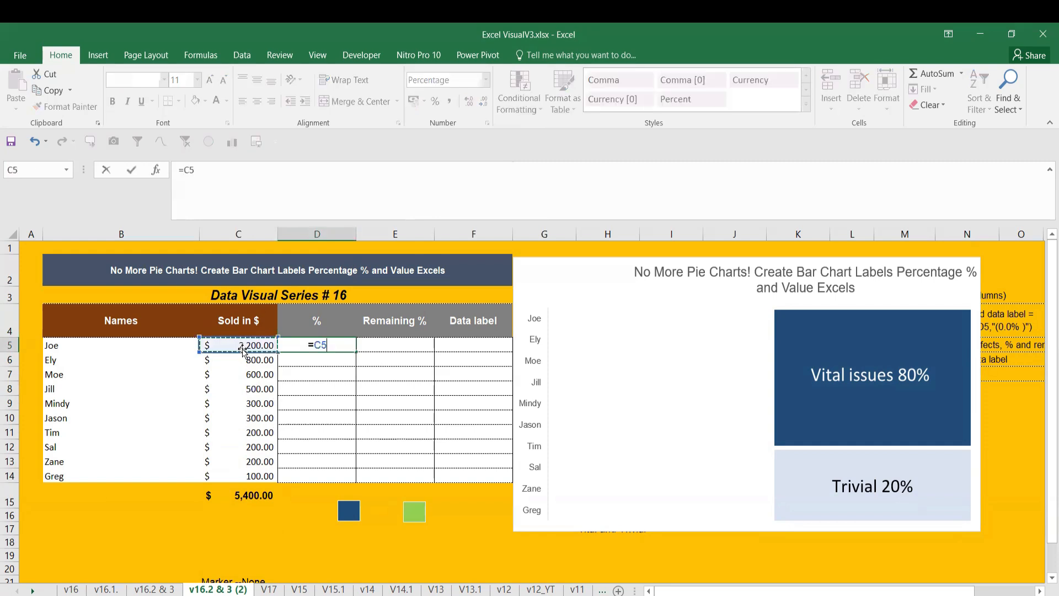
pyautogui.write('/')
pyautogui.click(253, 497)
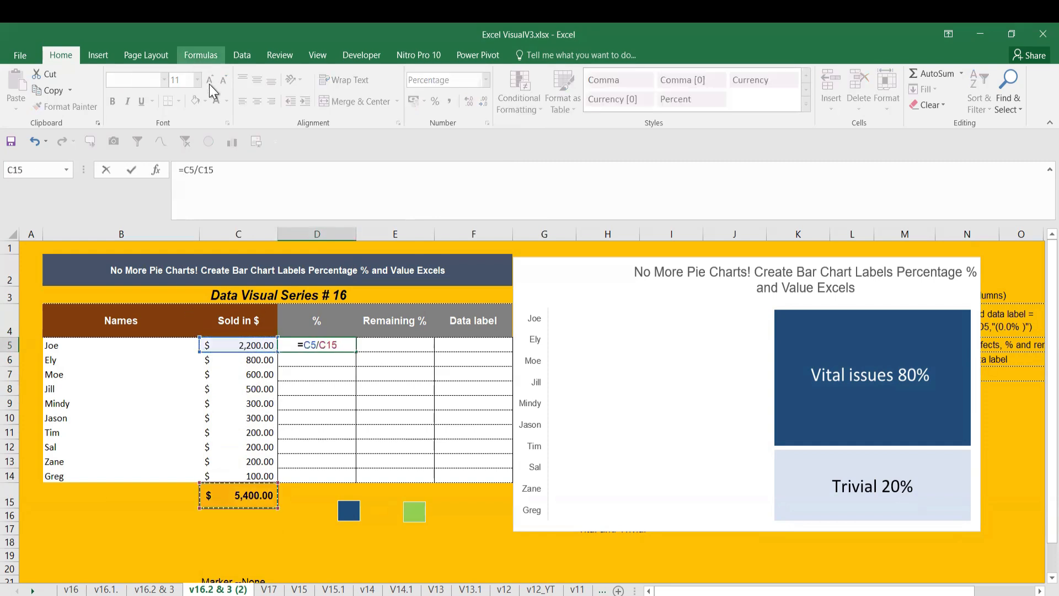
pyautogui.write('$C/')
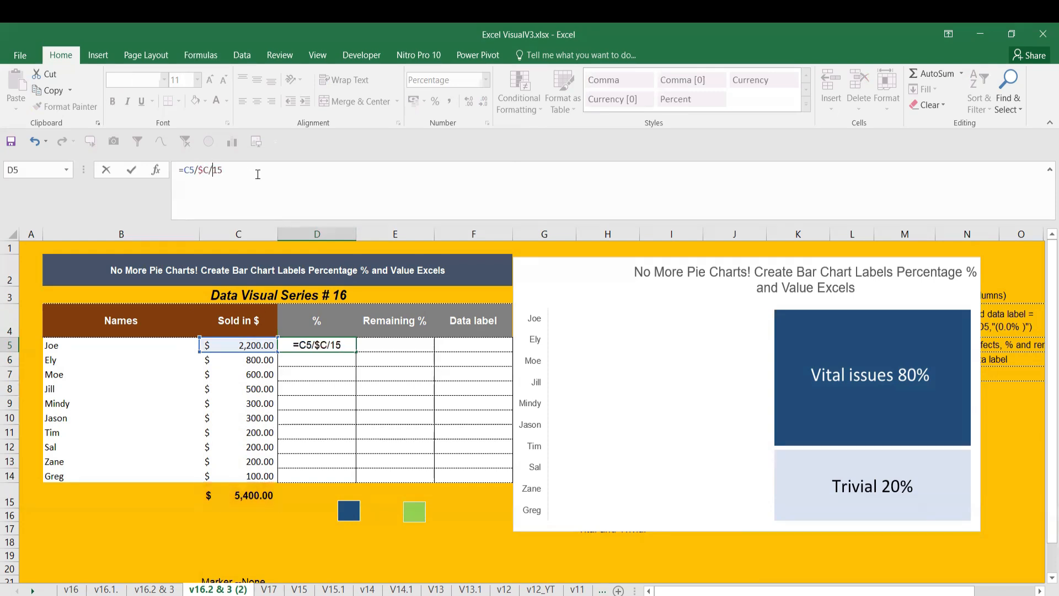
pyautogui.press('BackSpace')
pyautogui.write('$')
pyautogui.press('Return')
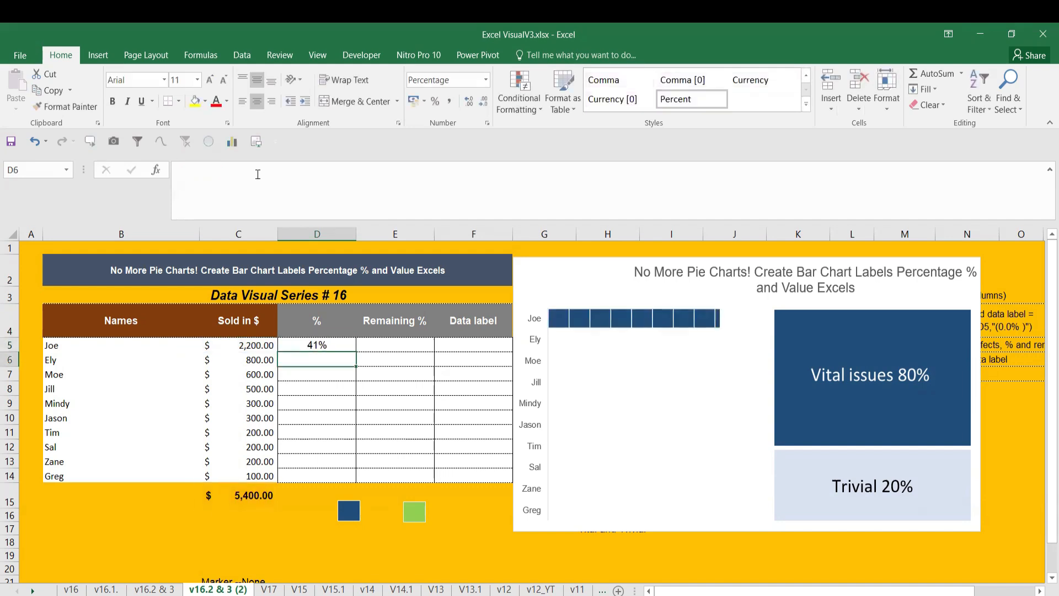
# Step: Fill the percentage formula down through D14 and fill the remaining percentages in E5:E14 with the formula =1-D5
pyautogui.click(322, 343)
pyautogui.doubleClick(357, 351)
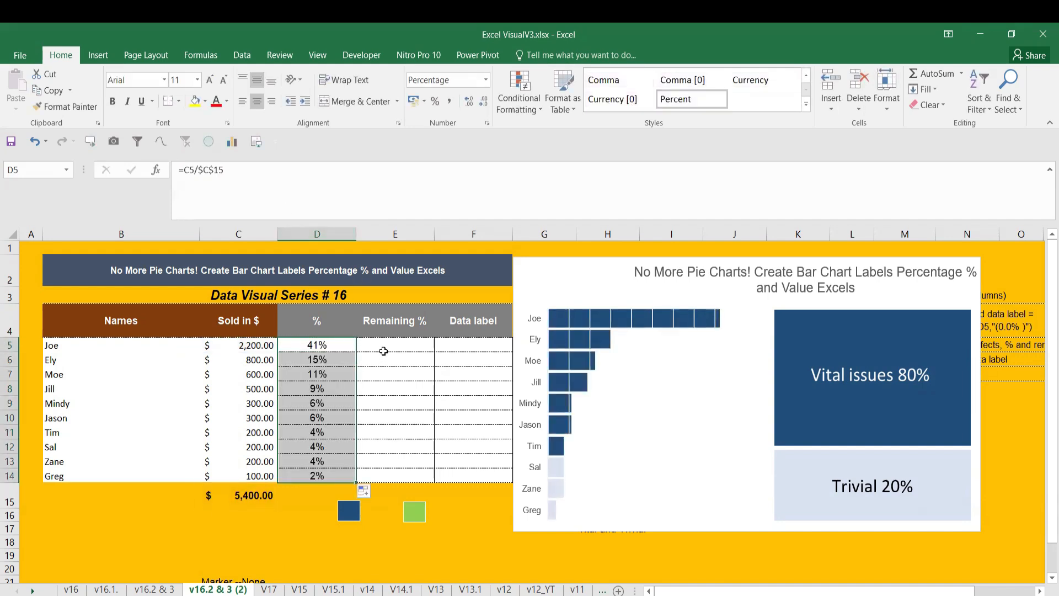
pyautogui.click(384, 351)
pyautogui.write('=1-')
pyautogui.click(316, 351)
pyautogui.press('Return')
pyautogui.click(425, 348)
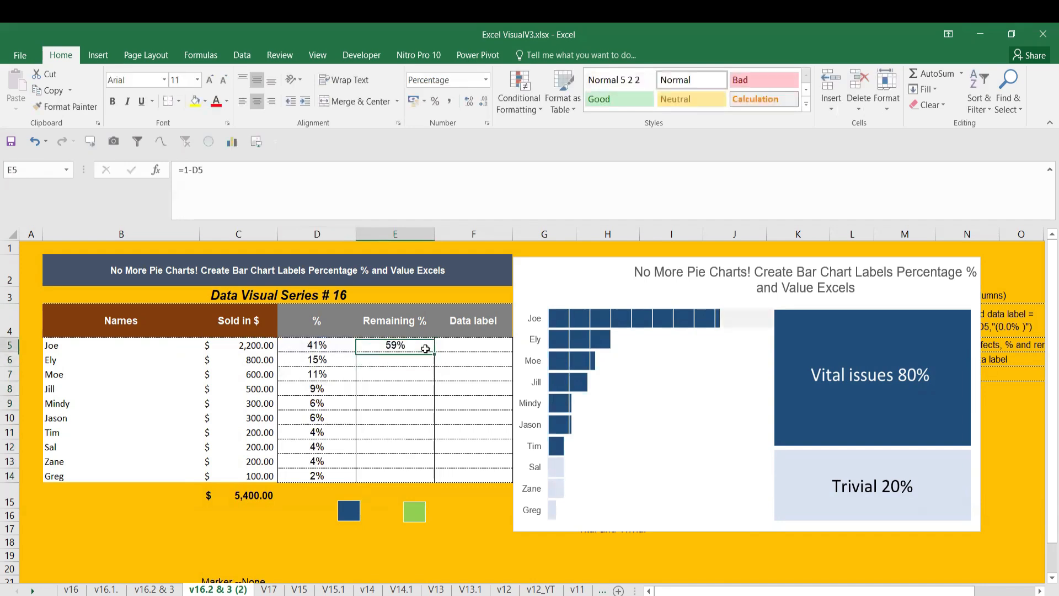
pyautogui.doubleClick(434, 350)
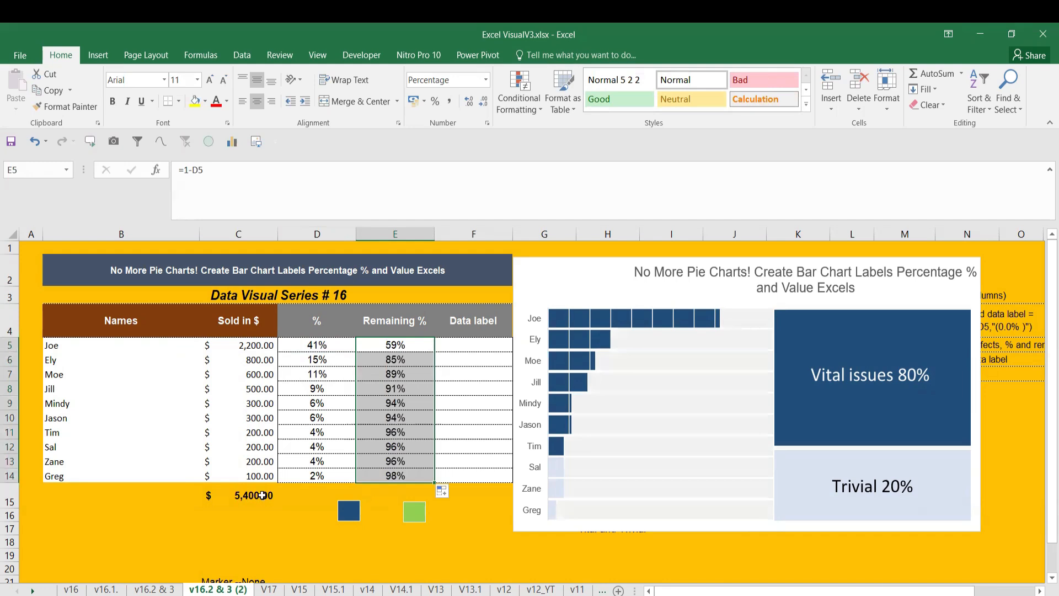
# Step: Copy the data label formula from F5 on sheet v16.2 & 3 into F5 on sheet v16.2 & 3 (2)
pyautogui.click(181, 590)
pyautogui.click(457, 347)
pyautogui.hotkey('ctrl', 'c')
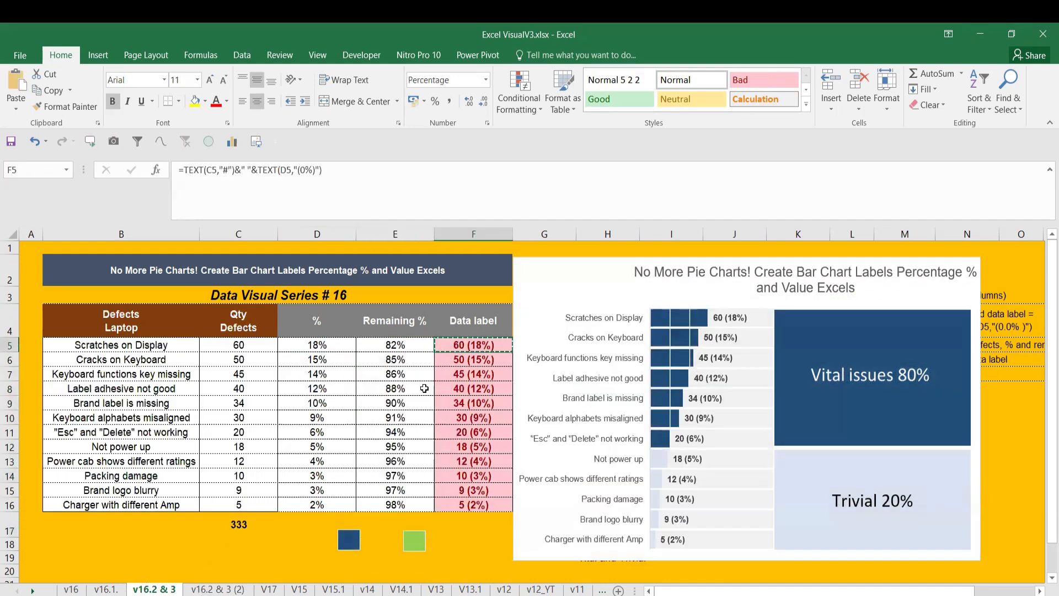
pyautogui.click(217, 588)
pyautogui.click(463, 357)
pyautogui.click(463, 340)
pyautogui.hotkey('ctrl', 'v')
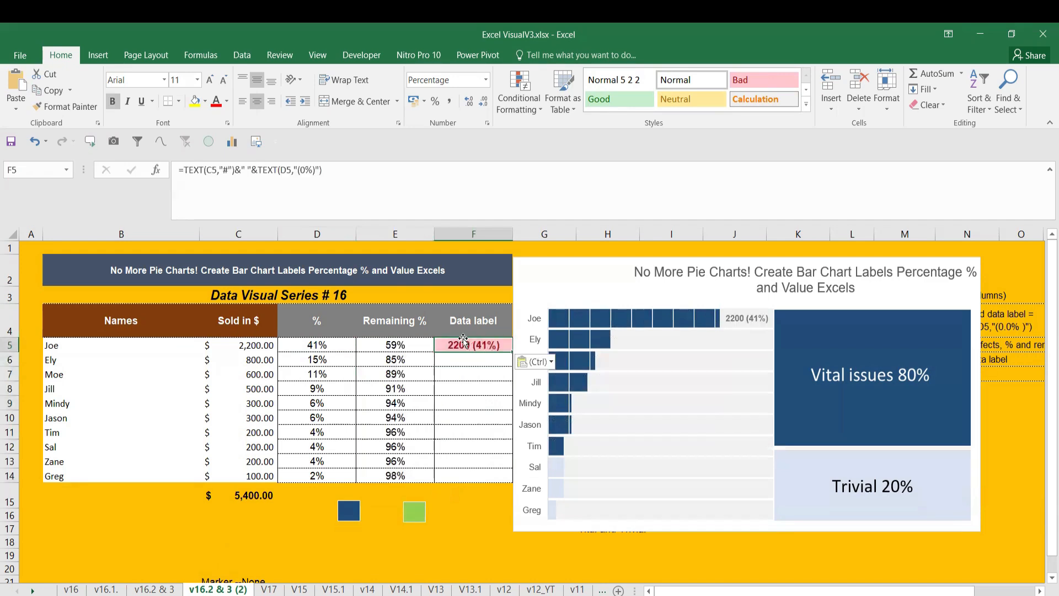
# Step: Fill the data label formula from F5 down through F14 for all the names
pyautogui.click(215, 171)
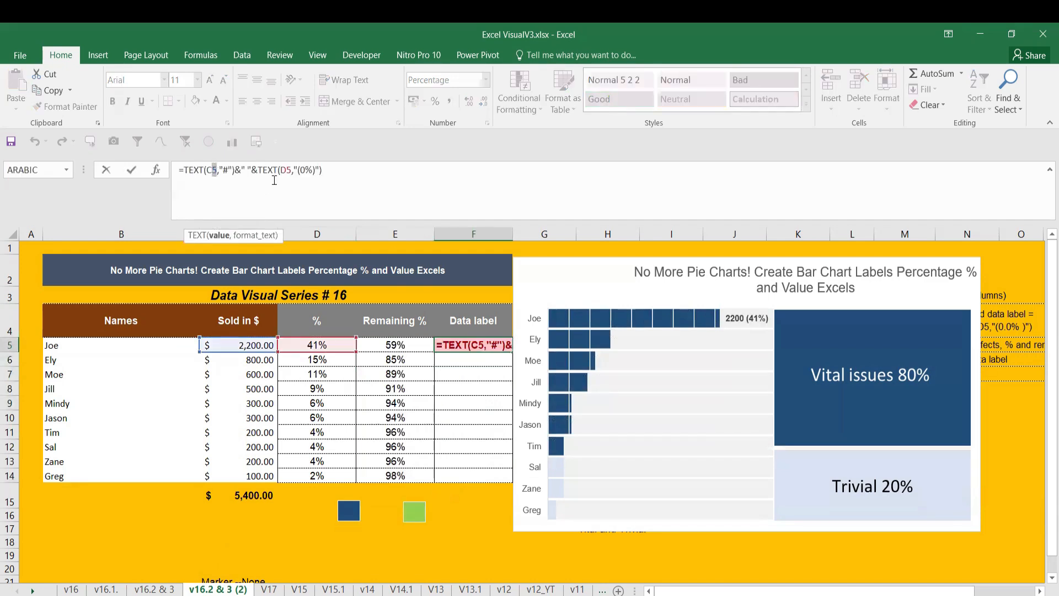
pyautogui.press('Escape')
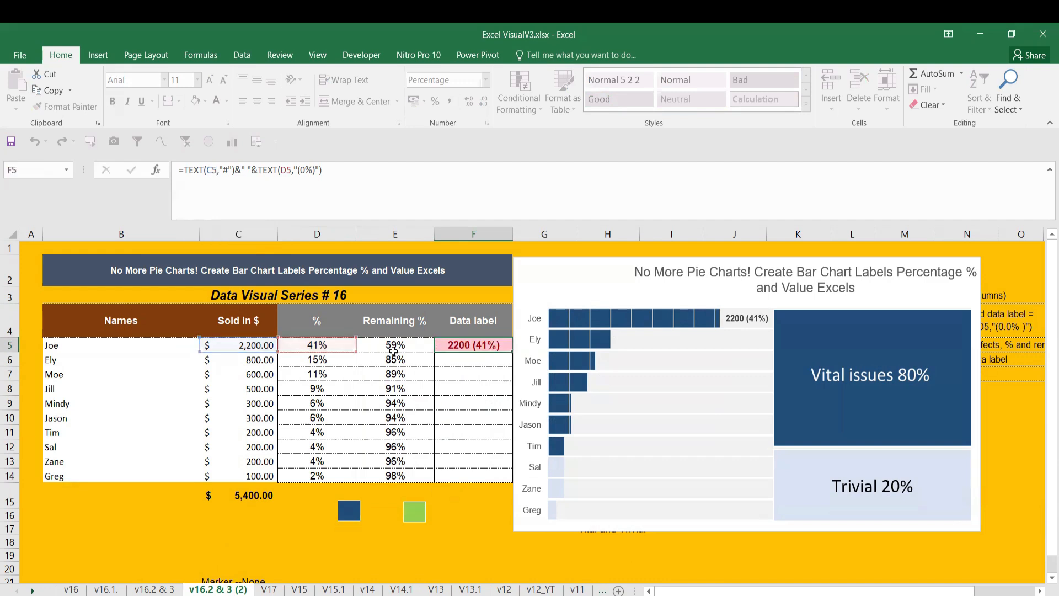
pyautogui.doubleClick(512, 353)
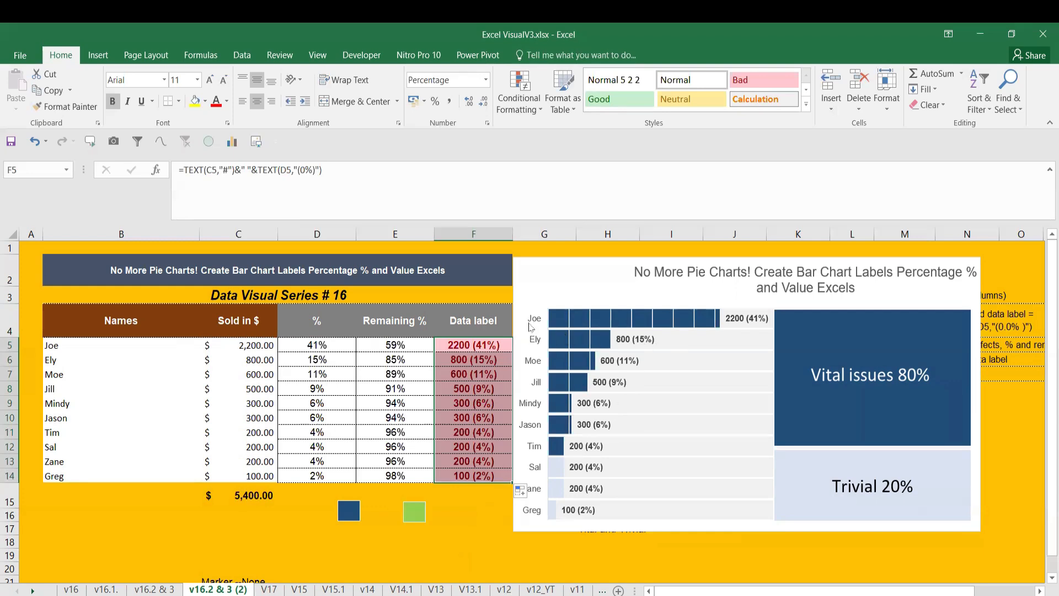
# Step: Delete the "Vital issues 80%" and "Trivial 20%" boxes covering the sales bar chart
pyautogui.click(776, 366)
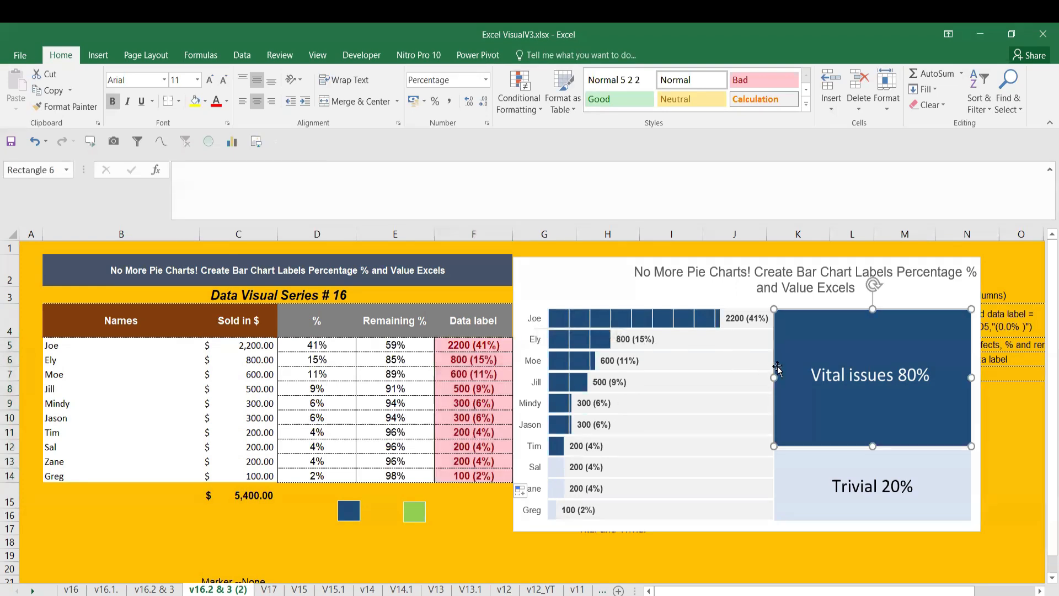
pyautogui.press('Delete')
pyautogui.click(793, 408)
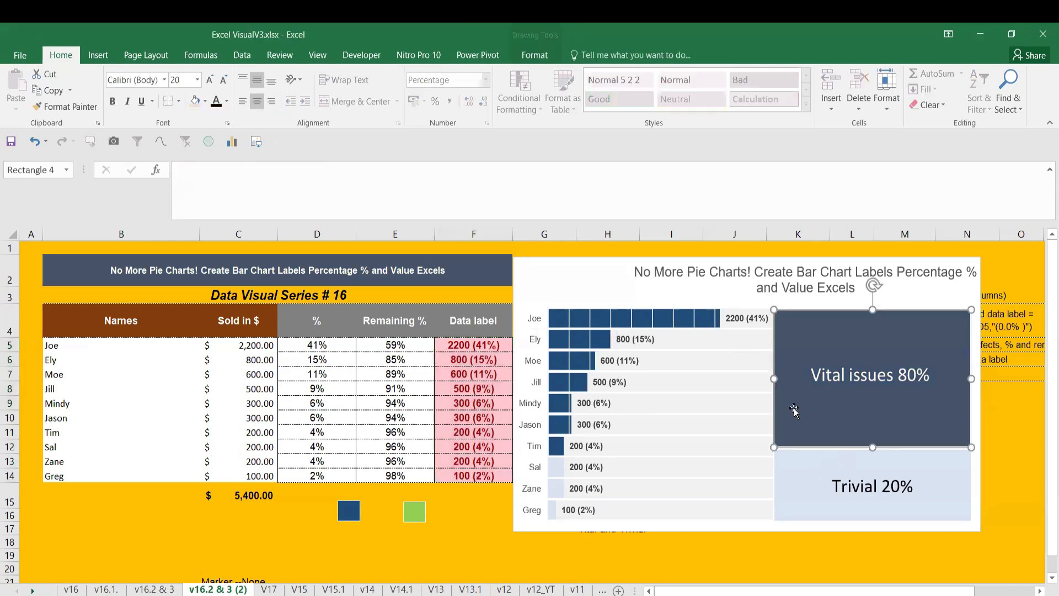
pyautogui.press('Delete')
pyautogui.click(793, 462)
pyautogui.press('Delete')
pyautogui.click(842, 386)
pyautogui.press('Delete')
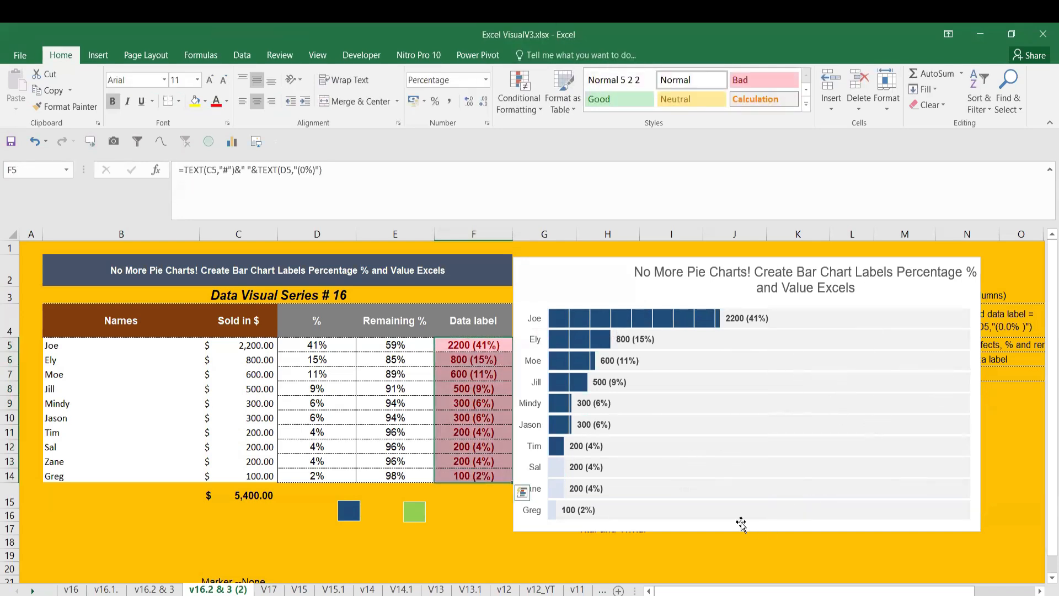
# Step: Narrow the sales bar chart to span roughly columns G to K and move it slightly upward beside the table
pyautogui.click(898, 529)
pyautogui.moveTo(981, 541); pyautogui.dragTo(830, 542)
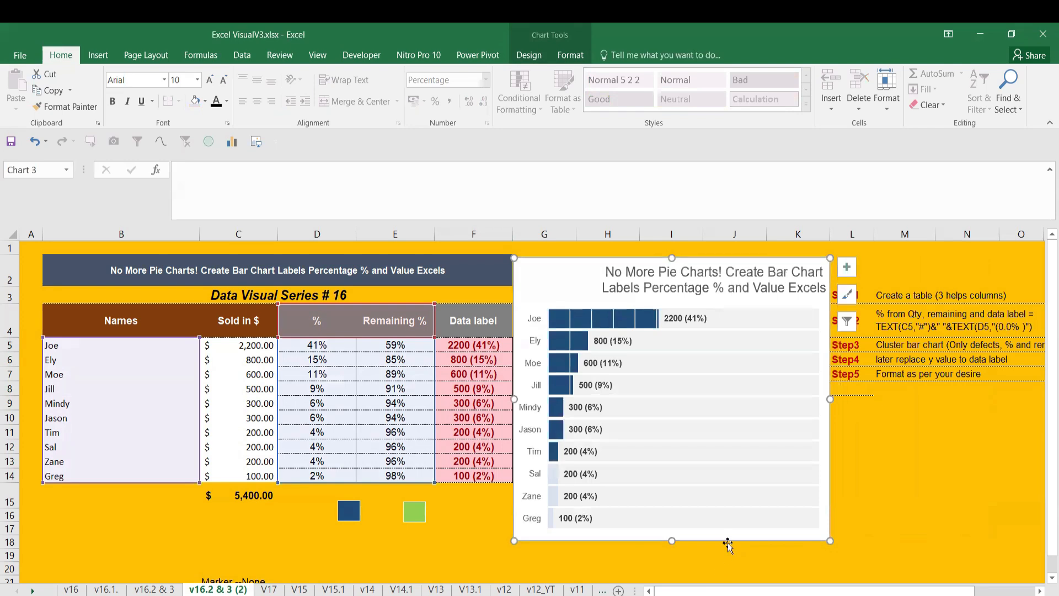
pyautogui.moveTo(728, 545); pyautogui.dragTo(735, 535)
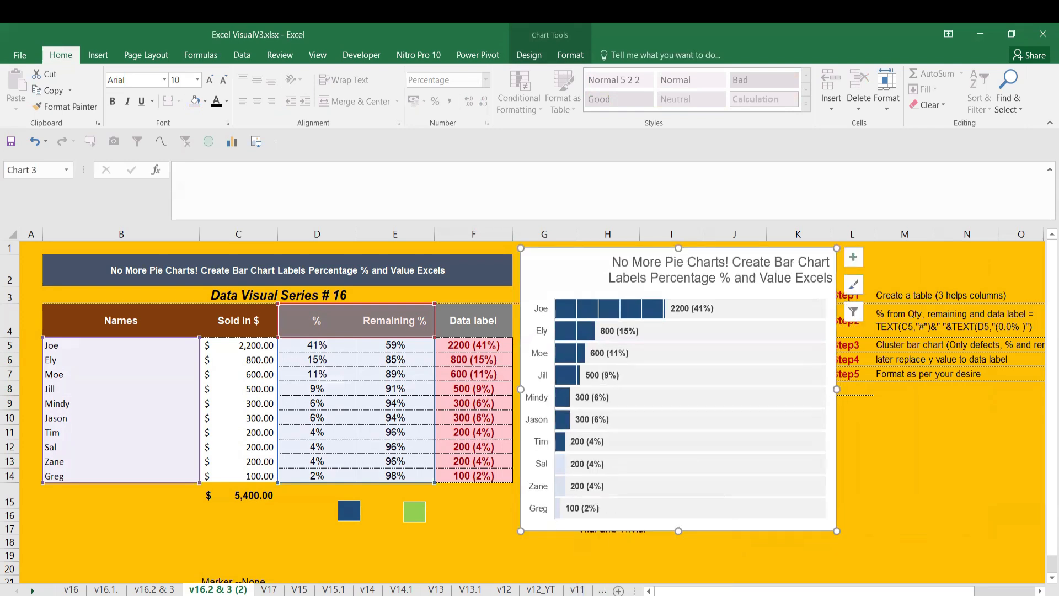
# Step: Try to paste the pie chart from sheet 16 of Beyond pie charts tutorial1.xlsx into sheet v16.2 & 3 (2), and undo the paste
pyautogui.click(755, 552)
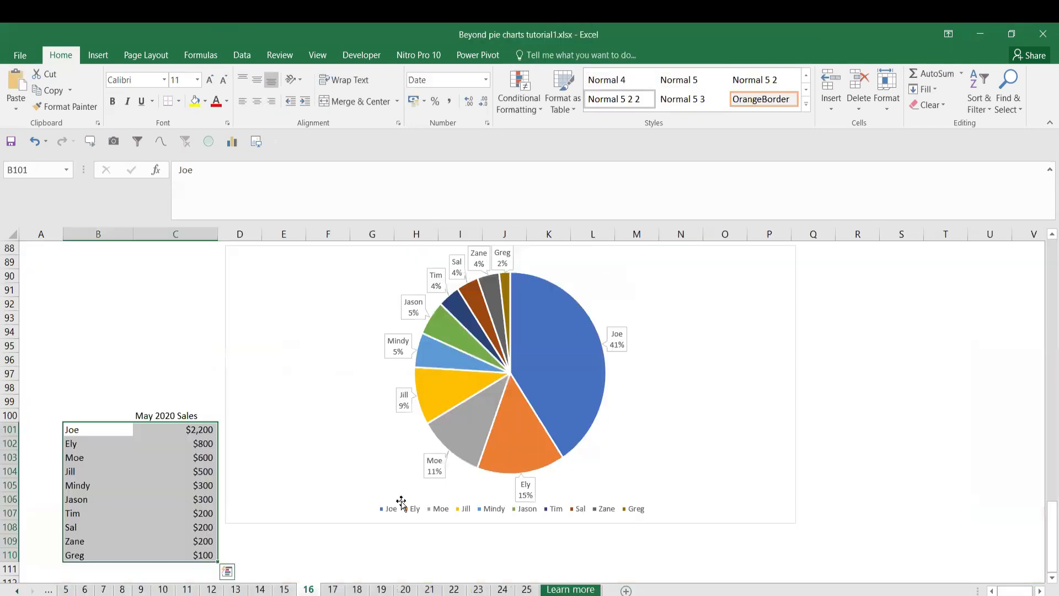
pyautogui.click(345, 519)
pyautogui.hotkey('ctrl', 'Tab')
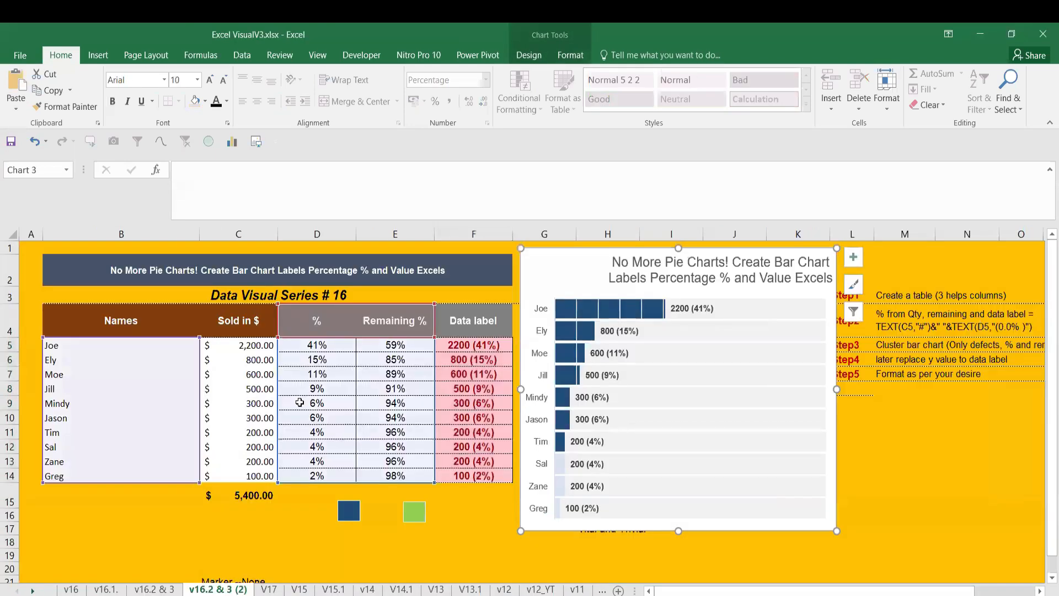
pyautogui.hotkey('ctrl', 'v')
pyautogui.hotkey('ctrl', 'z')
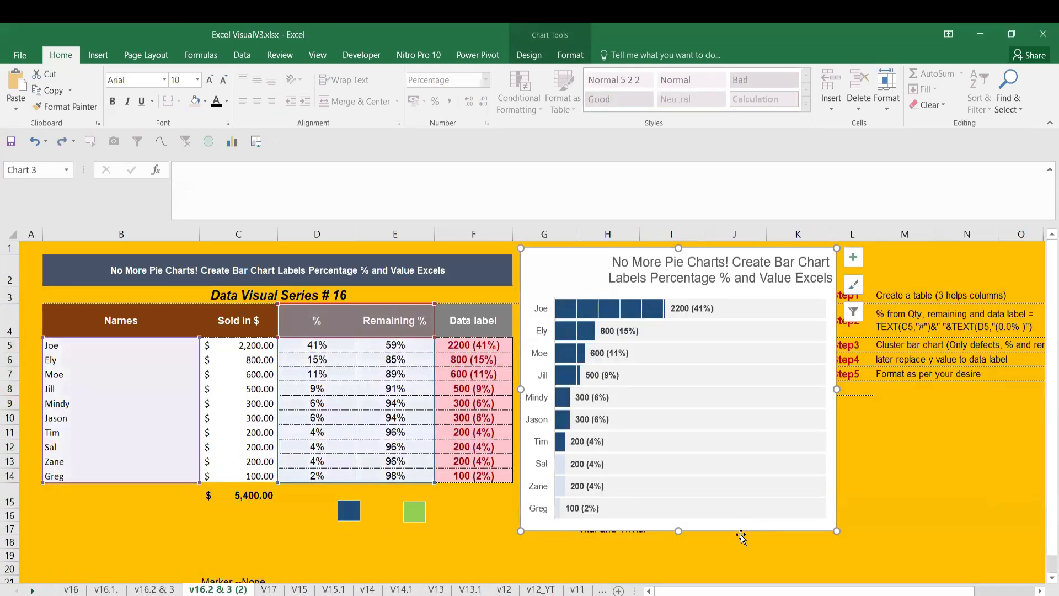